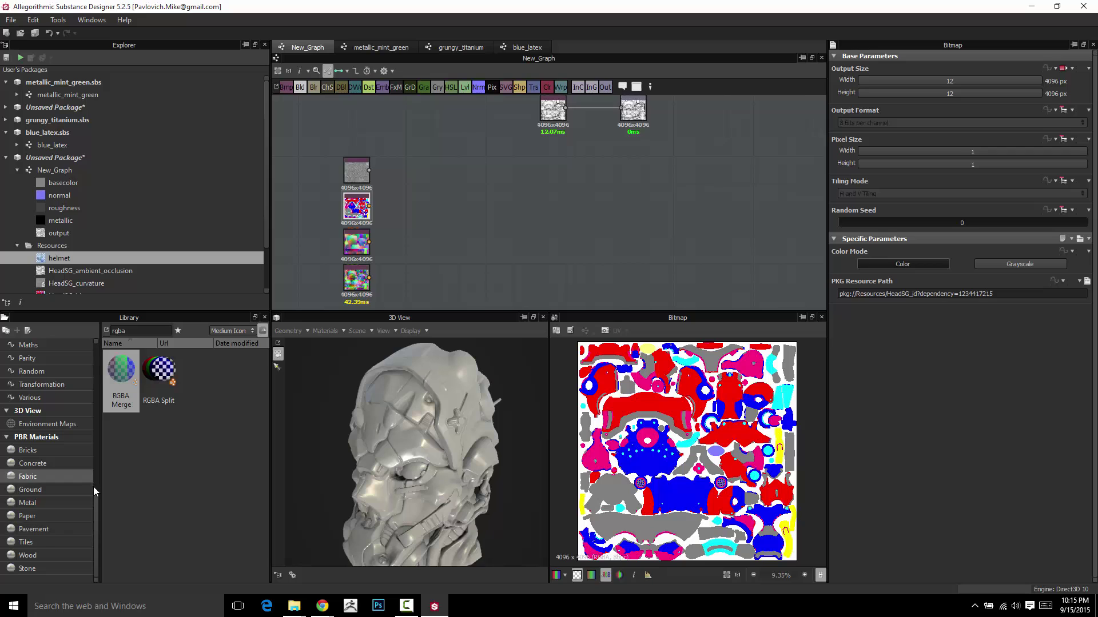
# - Add a Multi-Material Blend node from the Material Filters Blending category to the empty graph area beside the texture outputs
pyautogui.moveTo(95, 496); pyautogui.dragTo(128, 337)
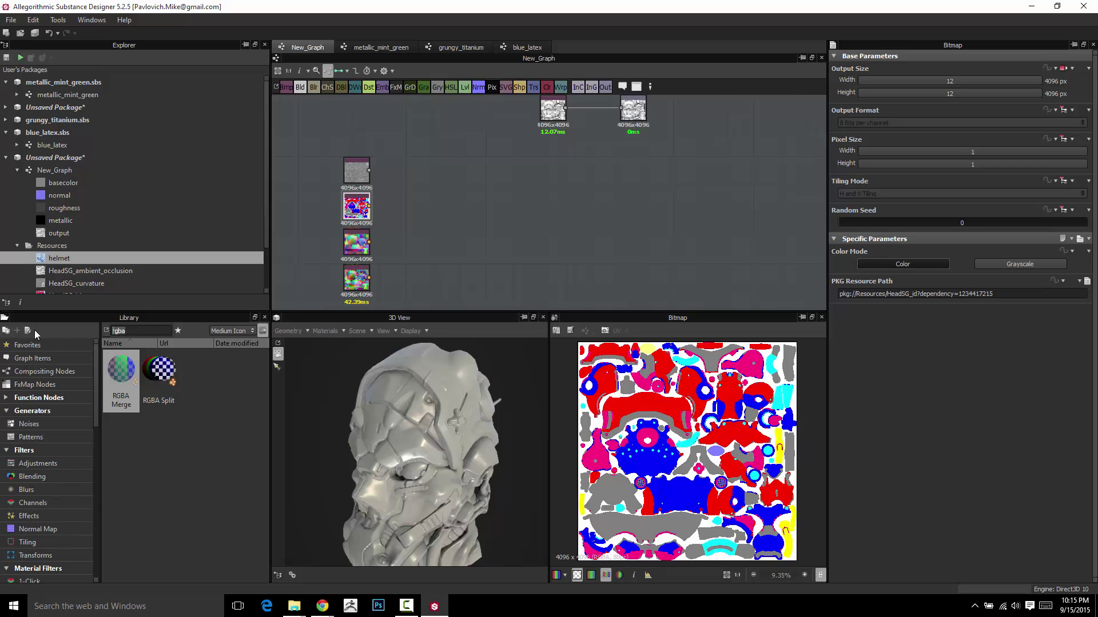
pyautogui.write('material')
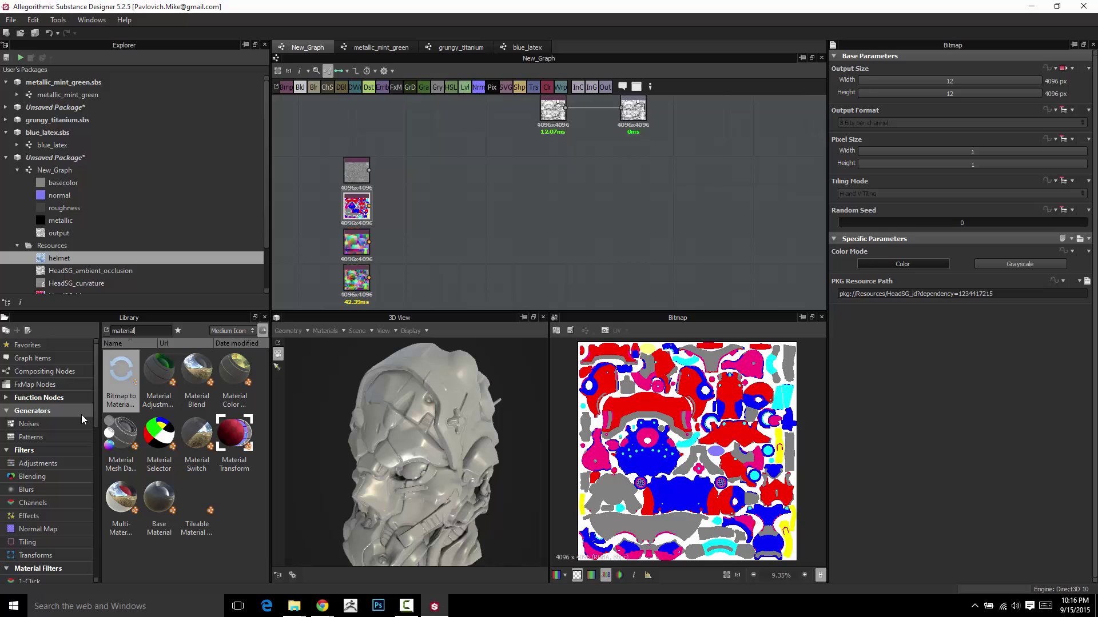
pyautogui.scroll(-3, 81, 414)
pyautogui.click(32, 516)
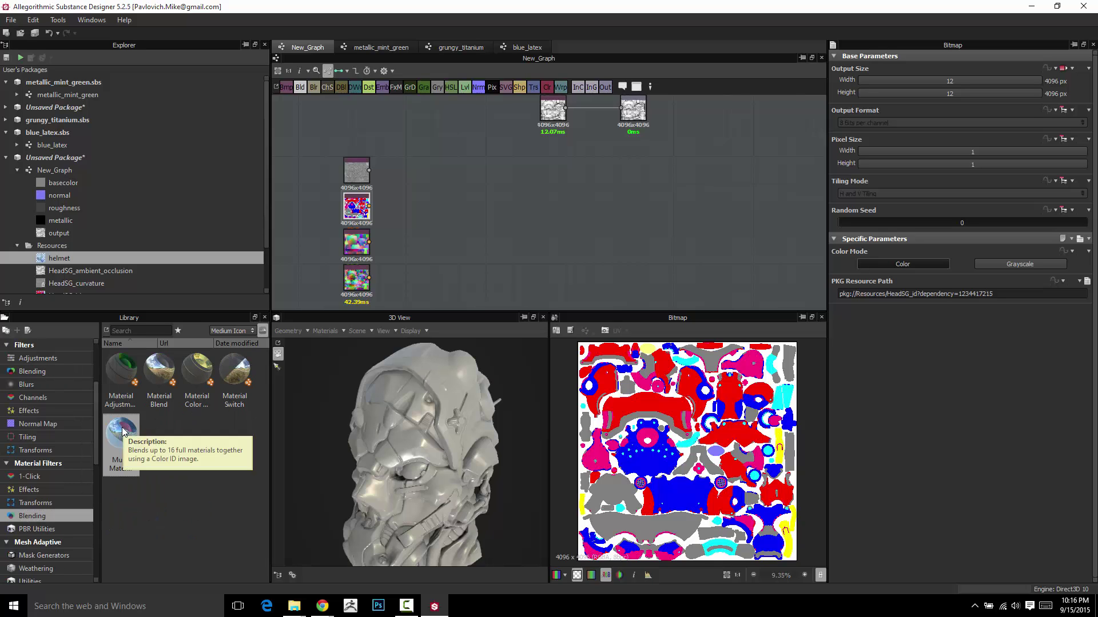
pyautogui.moveTo(442, 187); pyautogui.dragTo(421, 274, button='middle')
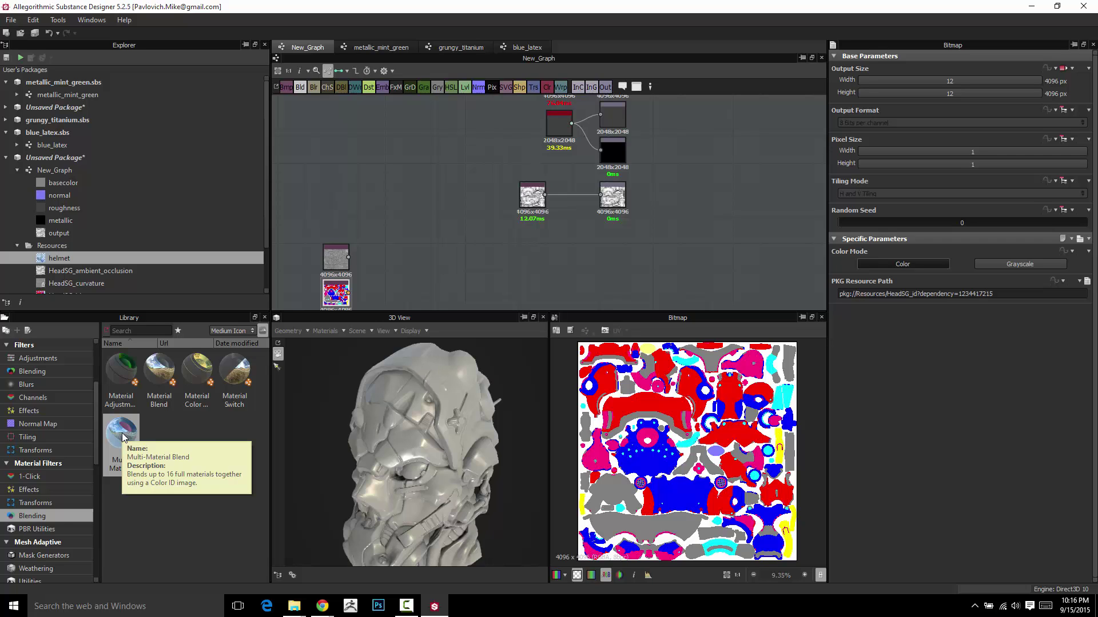
pyautogui.moveTo(120, 433); pyautogui.dragTo(386, 164)
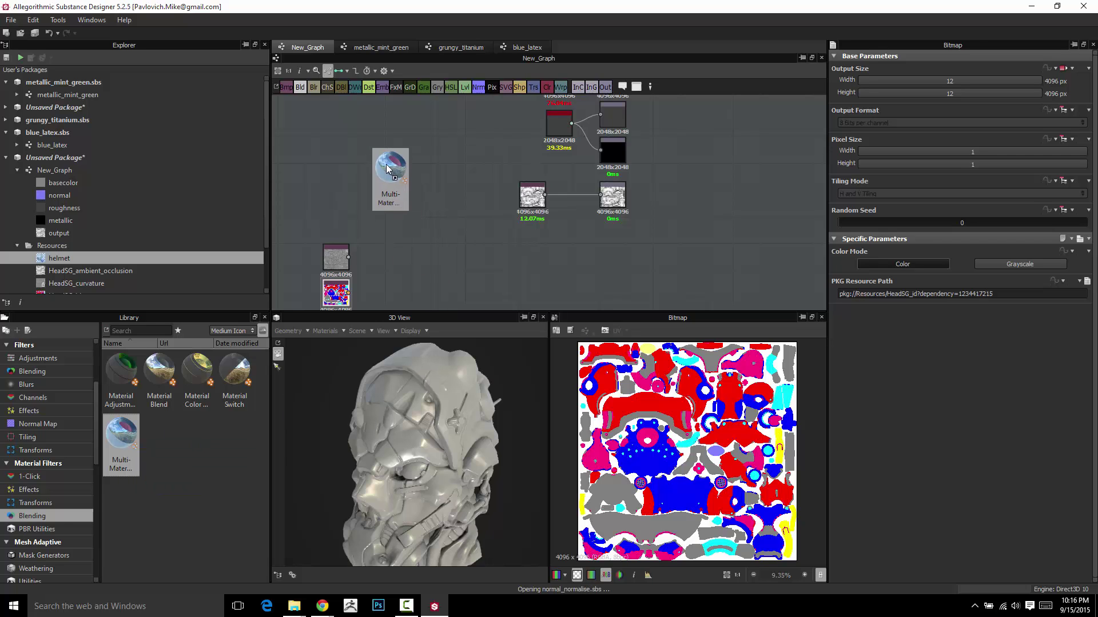
pyautogui.doubleClick(386, 164)
pyautogui.scroll(10, 379, 170)
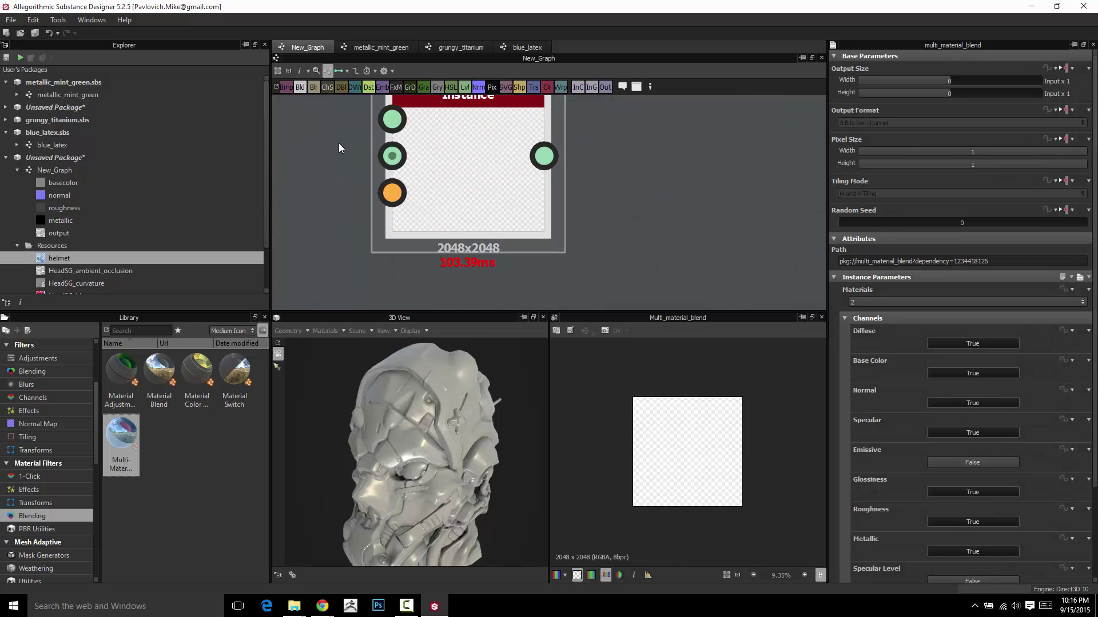
pyautogui.scroll(-3, 339, 144)
pyautogui.moveTo(337, 154); pyautogui.dragTo(336, 207, button='middle')
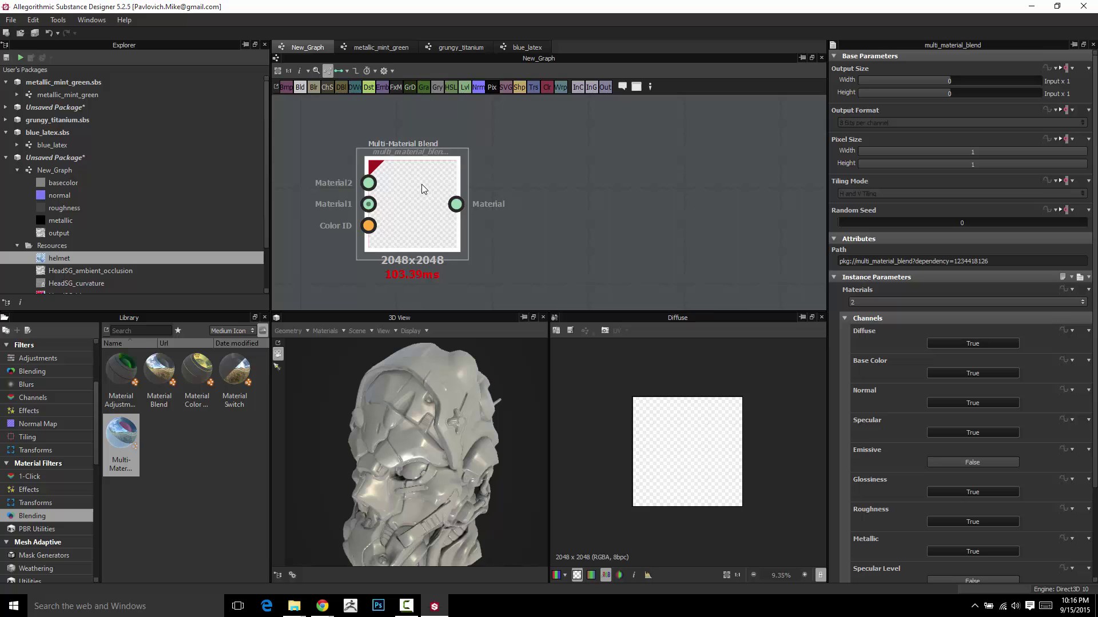
pyautogui.moveTo(426, 198); pyautogui.dragTo(459, 181)
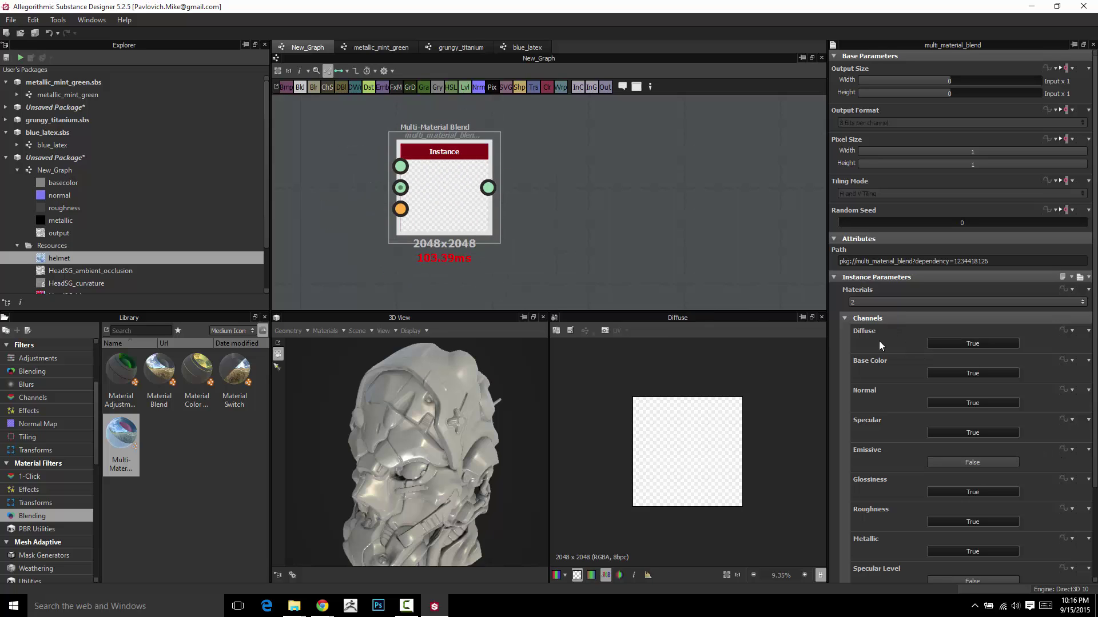
# - Show the Multi-Material Blend node's individual channel connectors and examine its inputs and outputs
pyautogui.press('1')
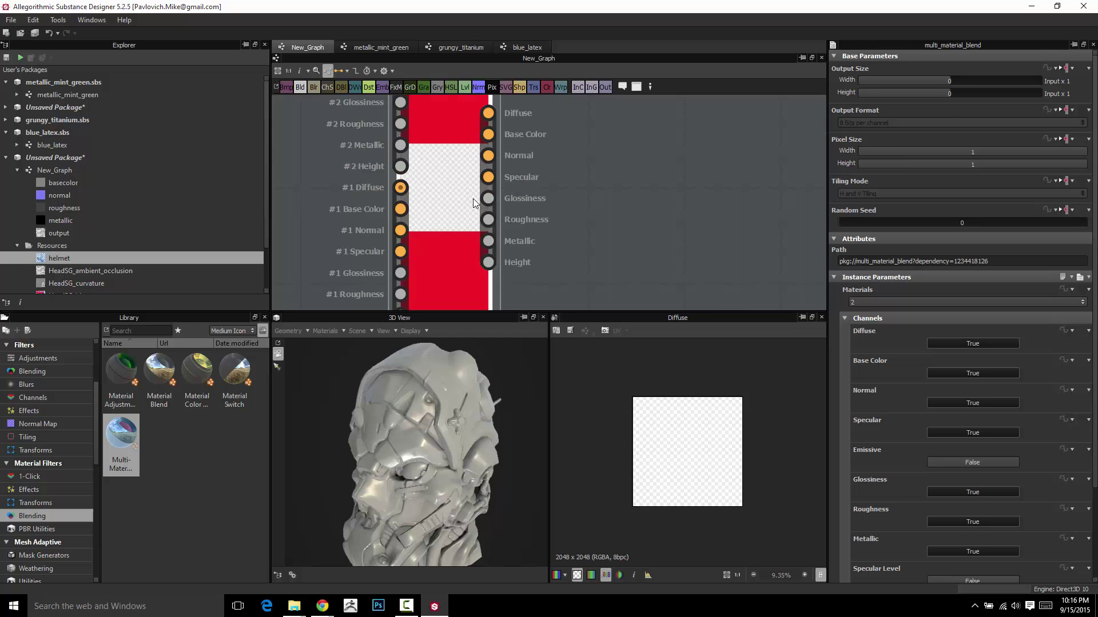
pyautogui.scroll(-1, 551, 197)
pyautogui.scroll(2, 551, 198)
pyautogui.moveTo(516, 174); pyautogui.dragTo(489, 205, button='middle')
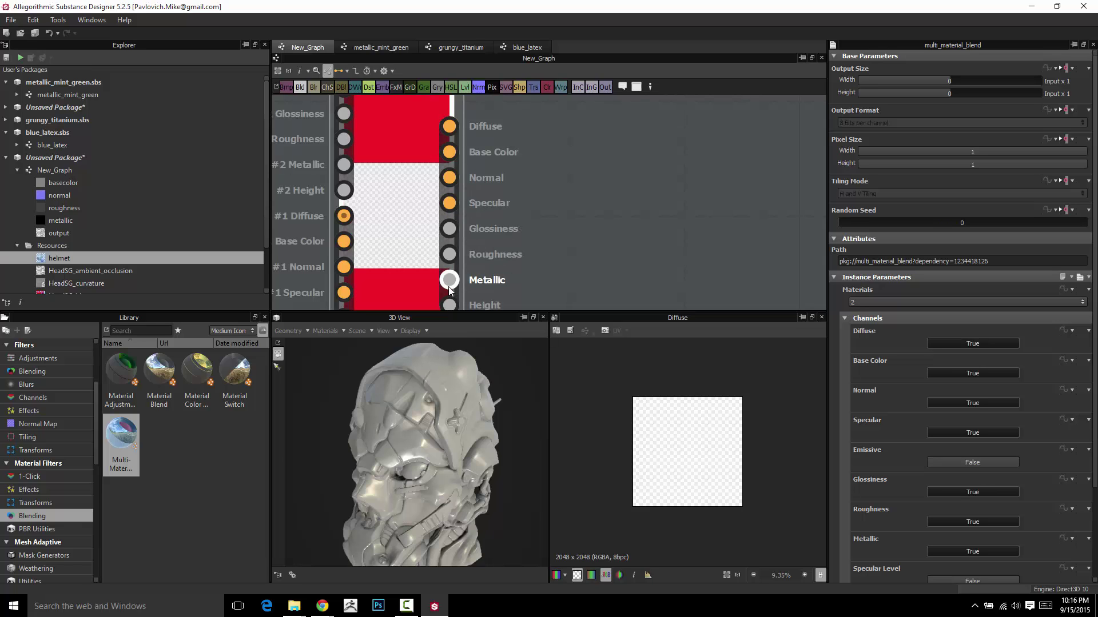
# - Disable the Specular, Glossiness, Height and Diffuse channels of the Multi-Material Blend node
pyautogui.scroll(-2, 914, 351)
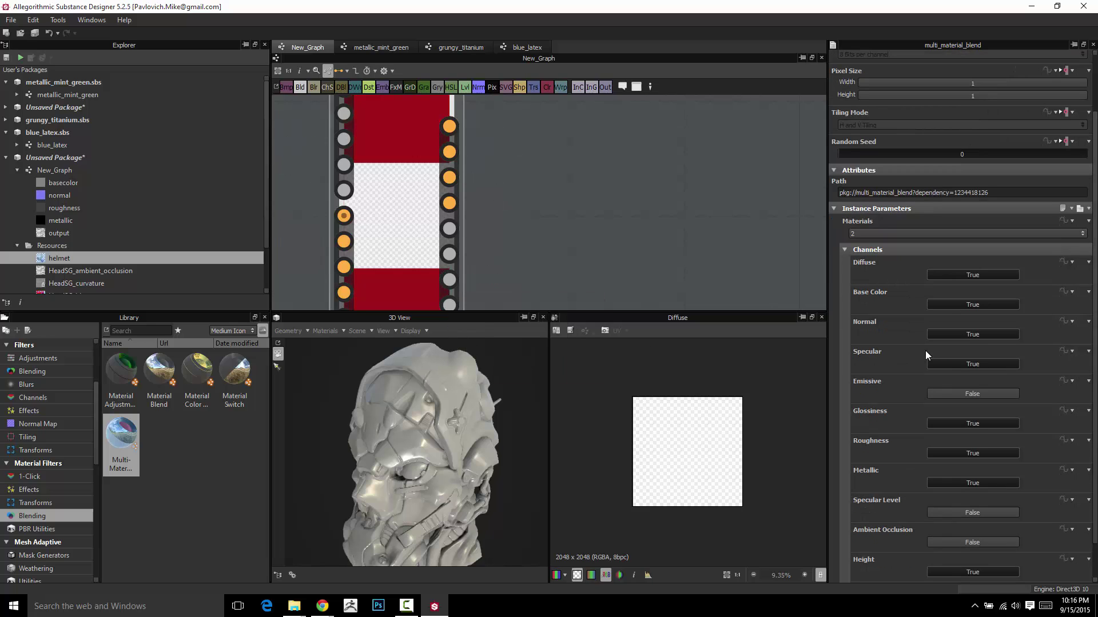
pyautogui.click(950, 364)
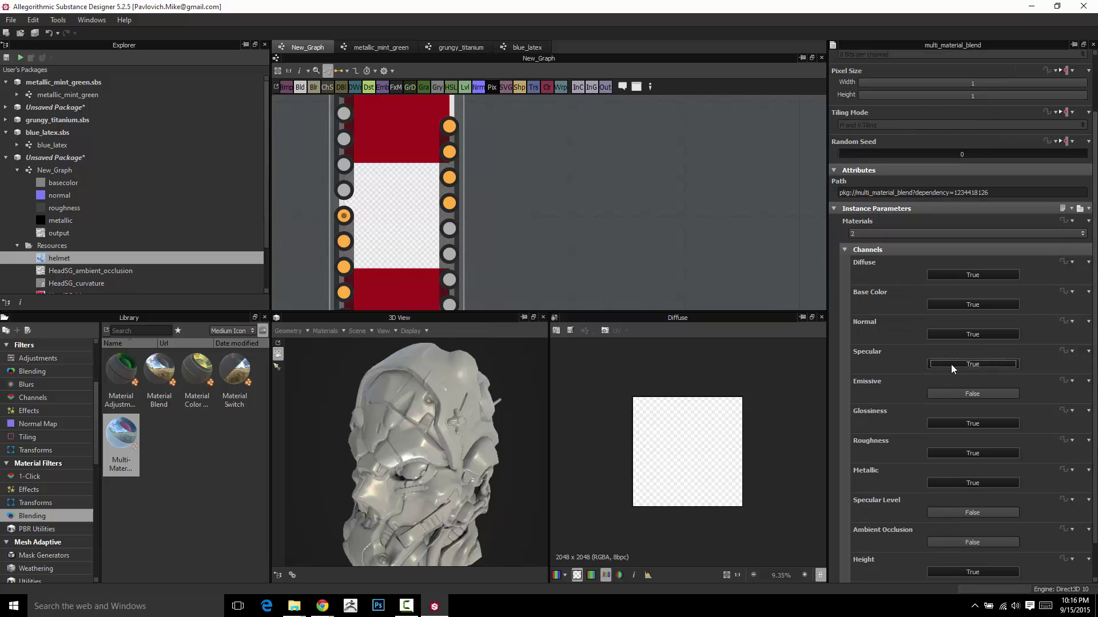
pyautogui.click(947, 423)
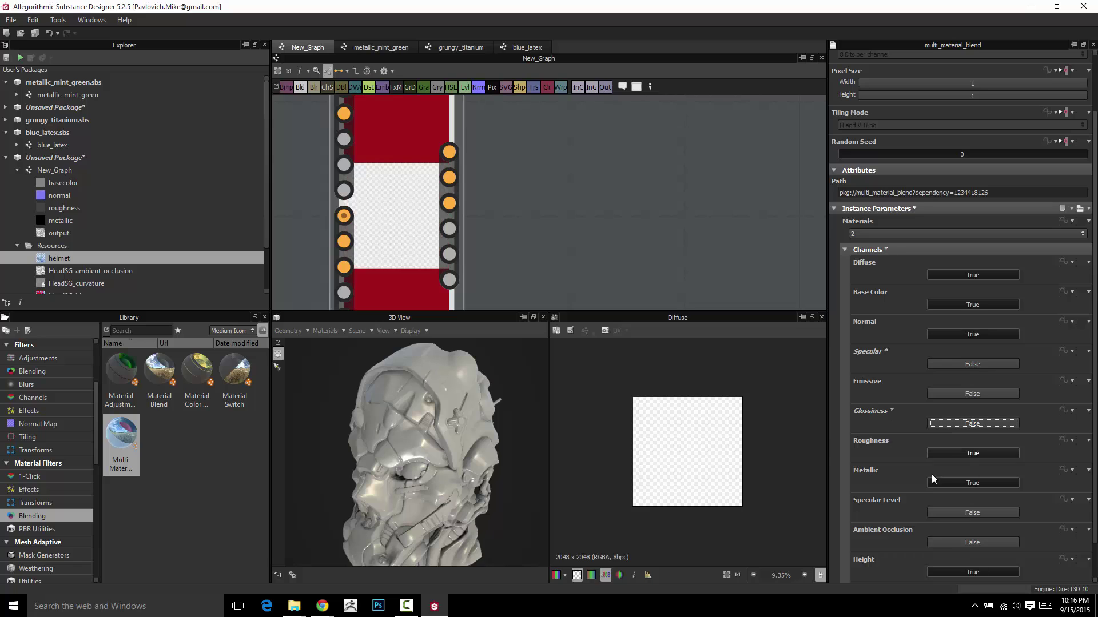
pyautogui.scroll(-1, 954, 487)
pyautogui.click(960, 538)
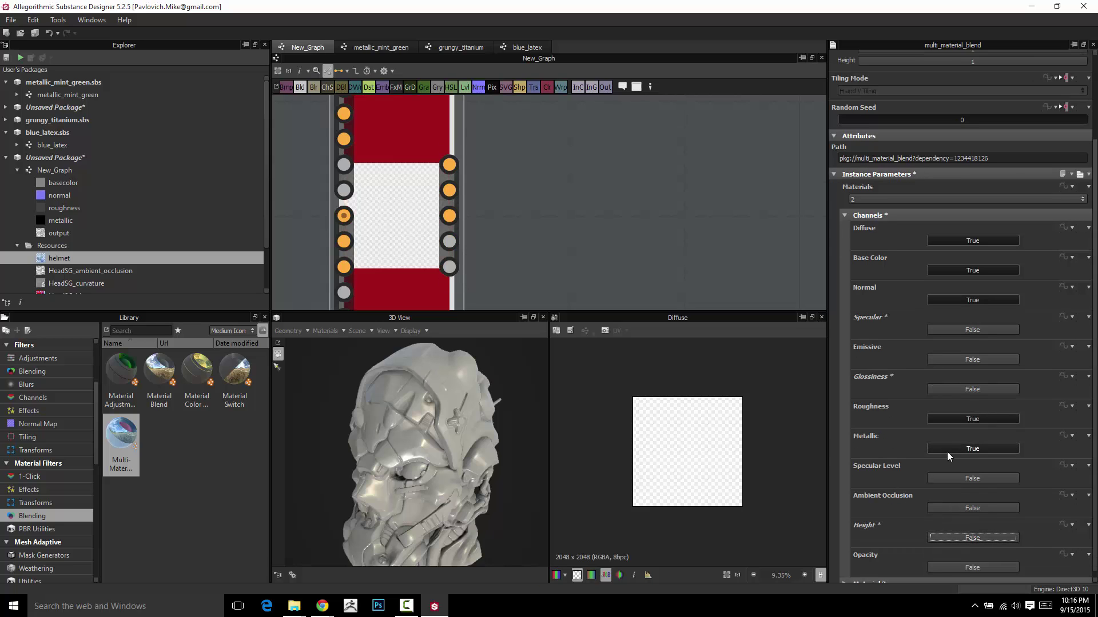
pyautogui.scroll(2, 945, 446)
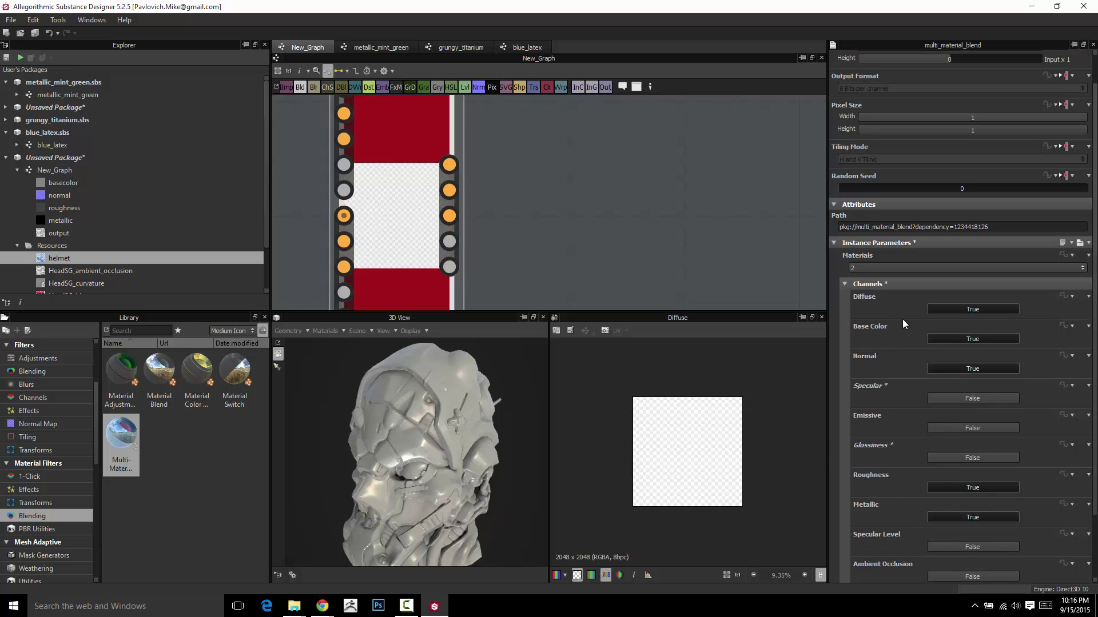
pyautogui.click(943, 309)
pyautogui.scroll(-2, 585, 202)
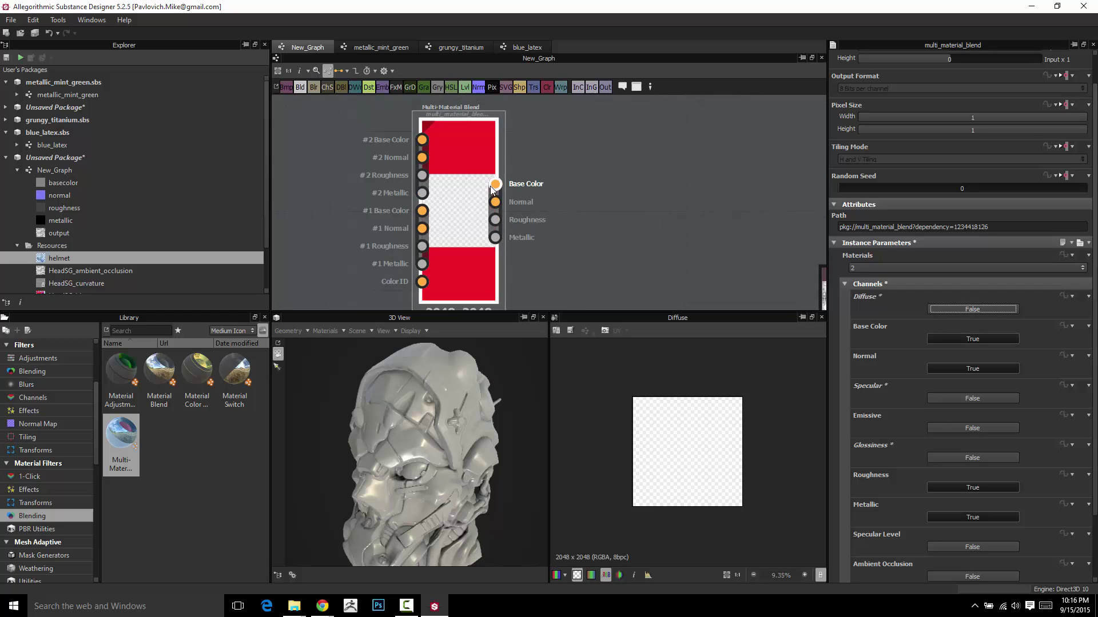
# - Return the graph links to the compact material mode and frame the Multi-Material Blend node
pyautogui.scroll(-2, 585, 210)
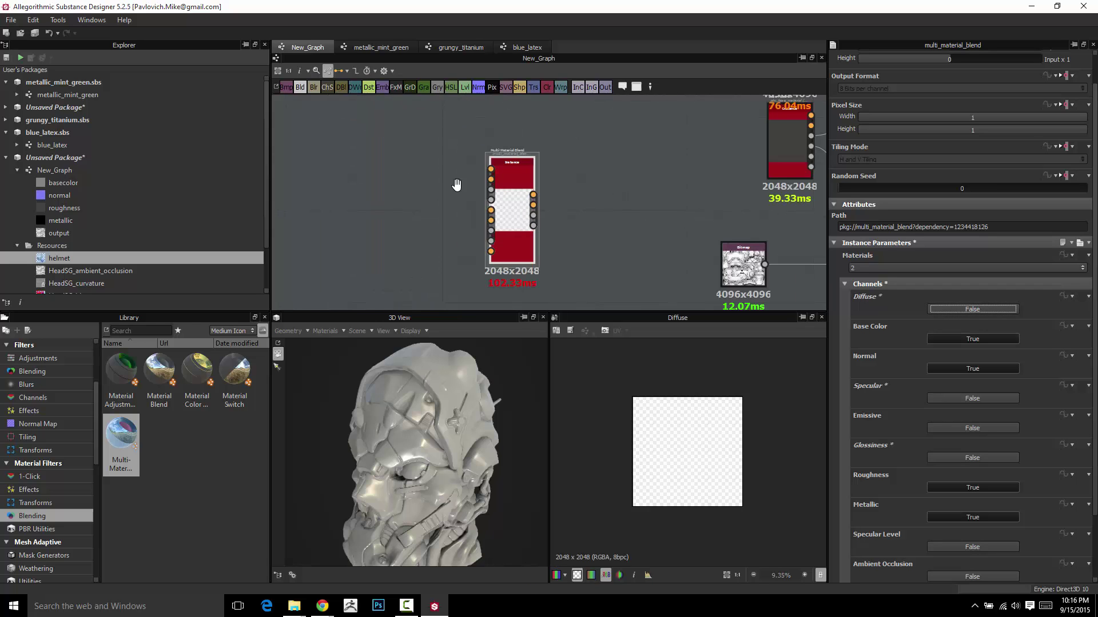
pyautogui.moveTo(612, 206); pyautogui.dragTo(443, 197, button='middle')
pyautogui.scroll(-1, 444, 197)
pyautogui.moveTo(358, 206); pyautogui.dragTo(424, 196, button='middle')
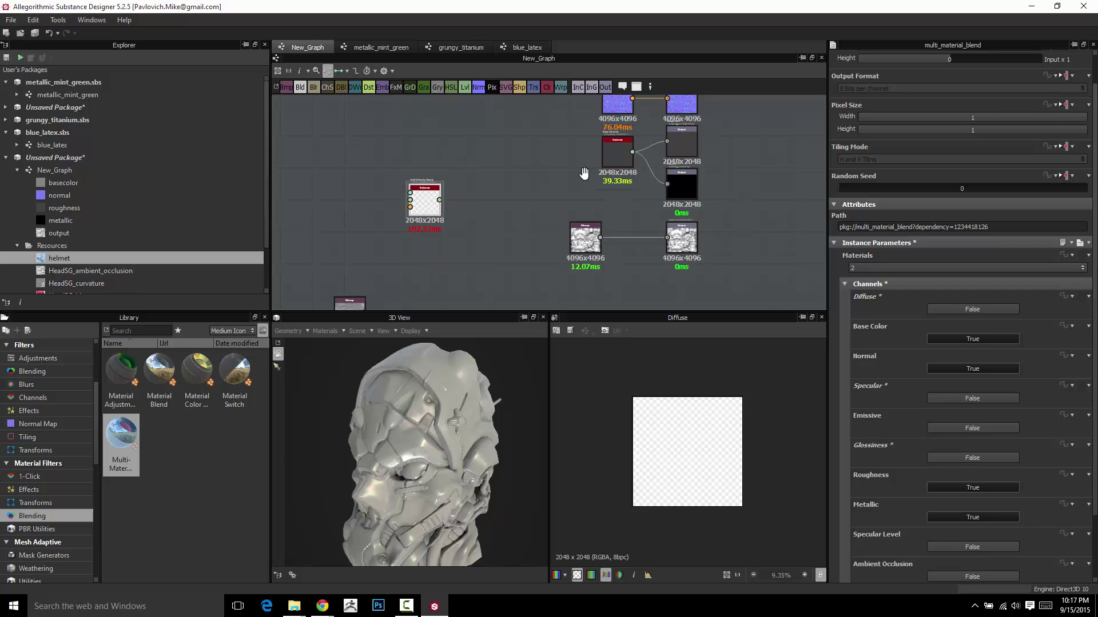
pyautogui.press('f')
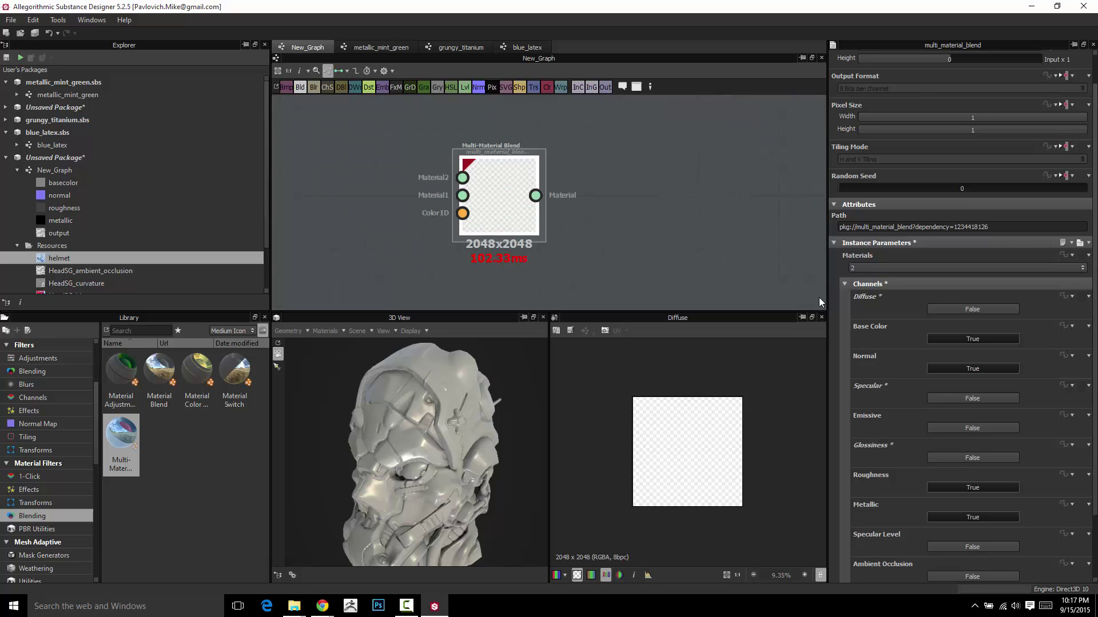
# - Collapse the channel settings and set the number of materials on the Multi-Material Blend node to 7
pyautogui.click(840, 283)
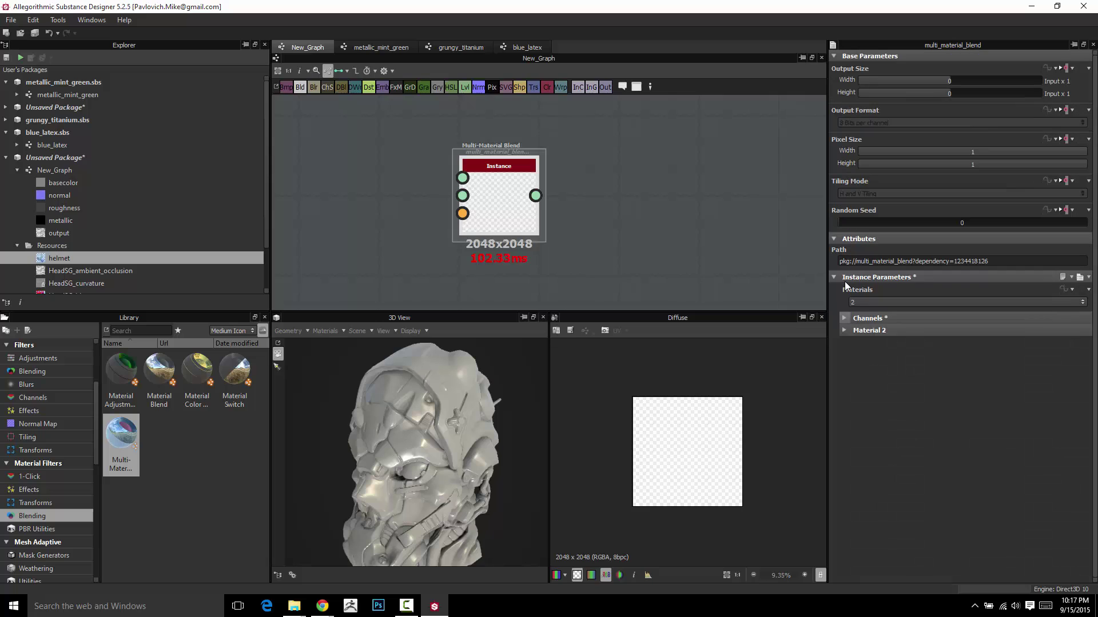
pyautogui.click(897, 303)
pyautogui.click(879, 350)
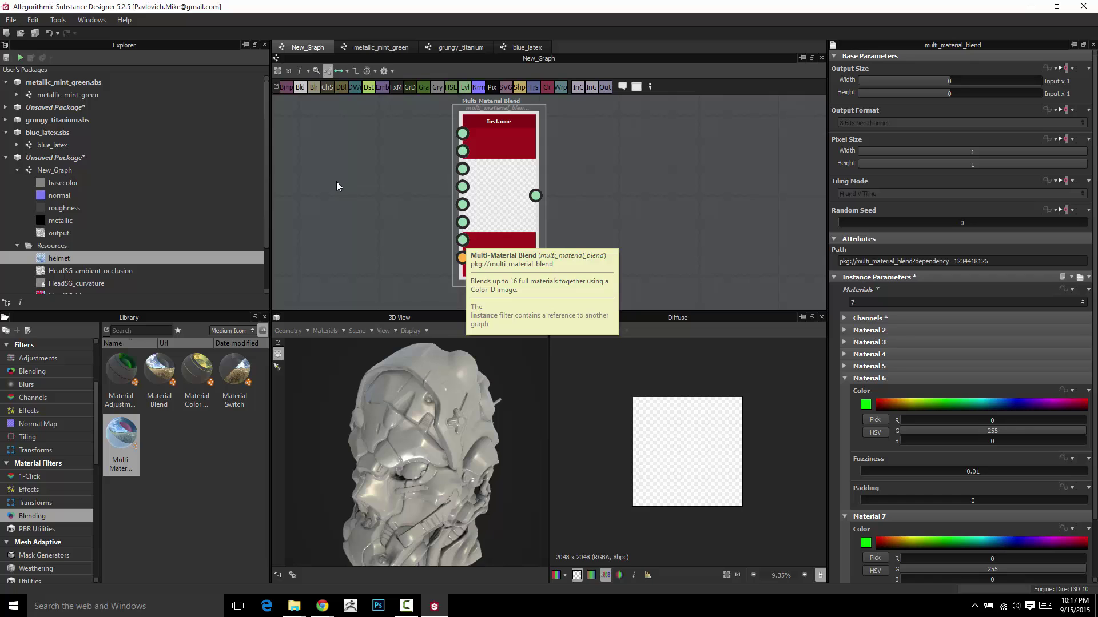
# - Search the library for "base ma" and add a Base Material node beside the Multi-Material Blend inputs
pyautogui.click(142, 330)
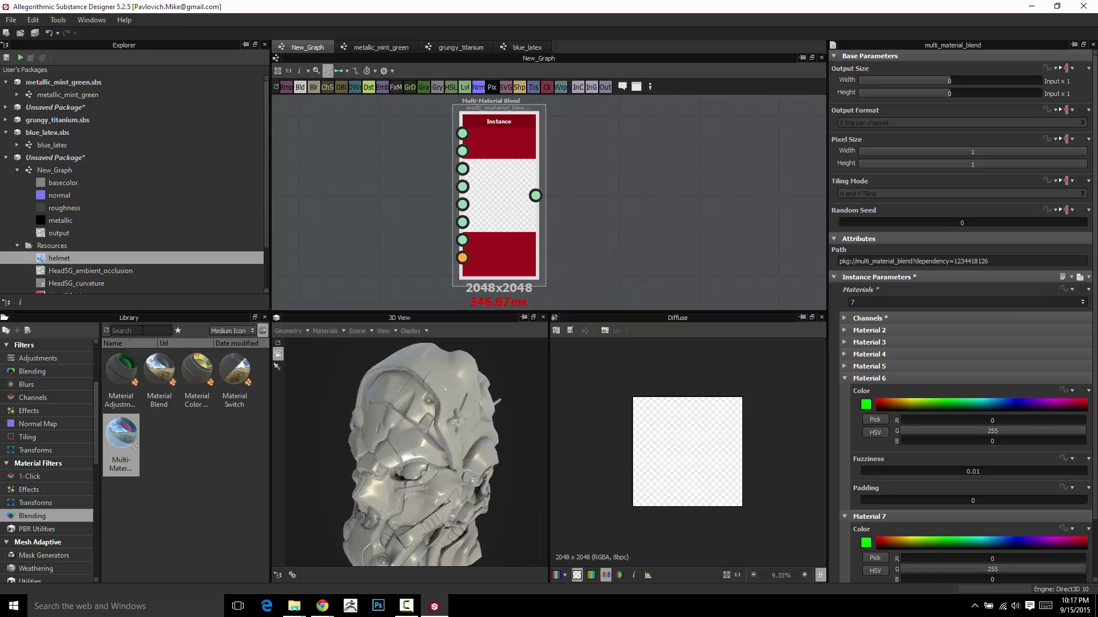
pyautogui.write('base ma')
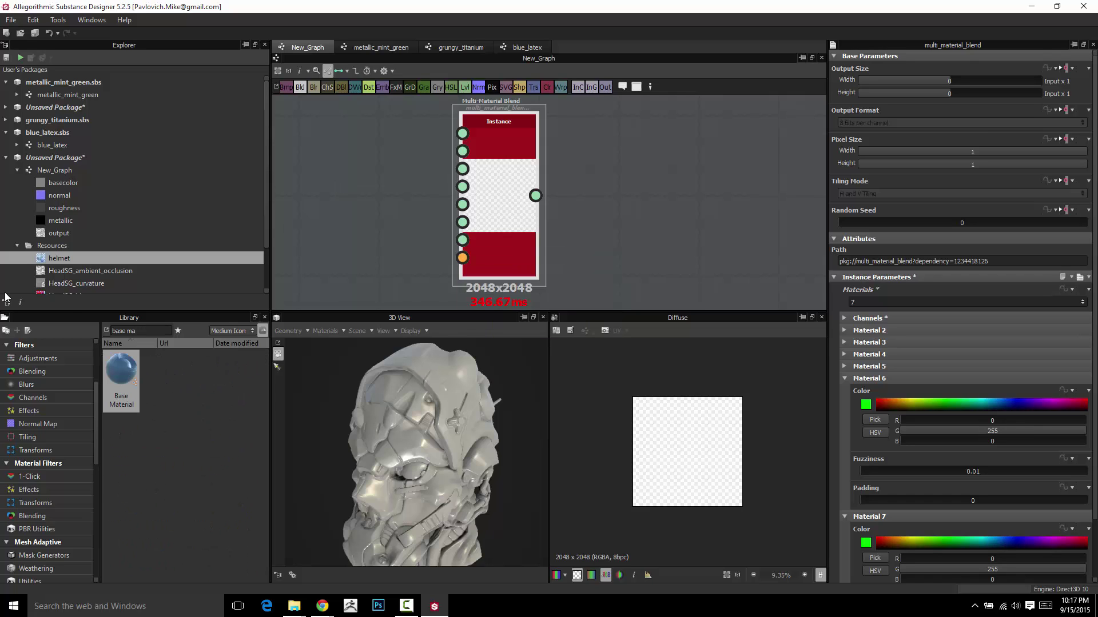
pyautogui.moveTo(121, 380); pyautogui.dragTo(335, 248)
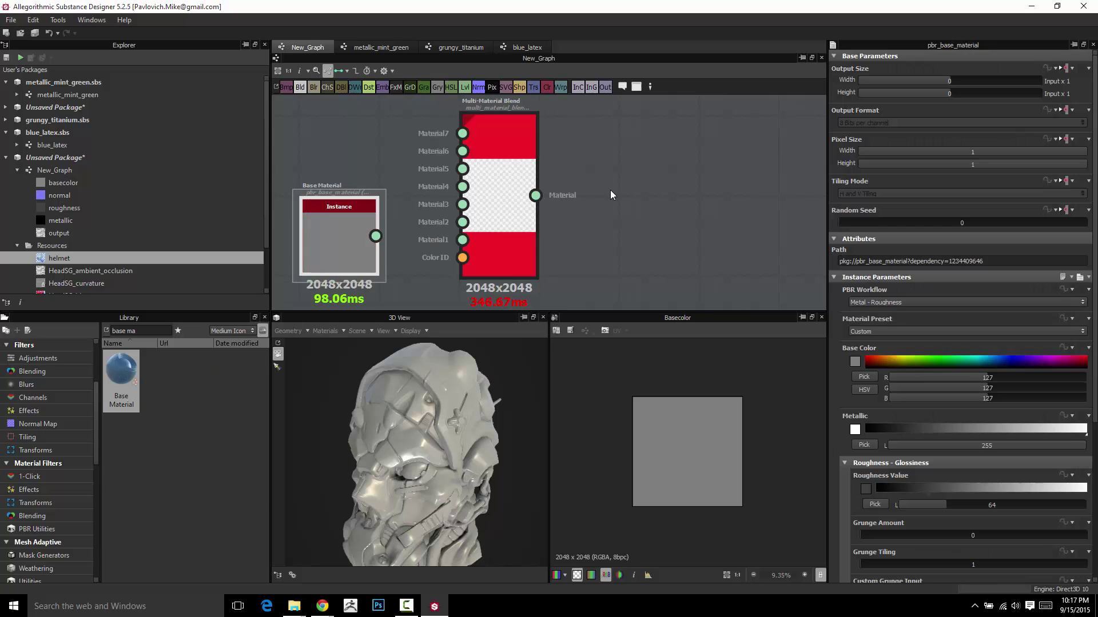
# - Preview the Base Material node on the helmet model in the 3D view
pyautogui.scroll(-5, 453, 243)
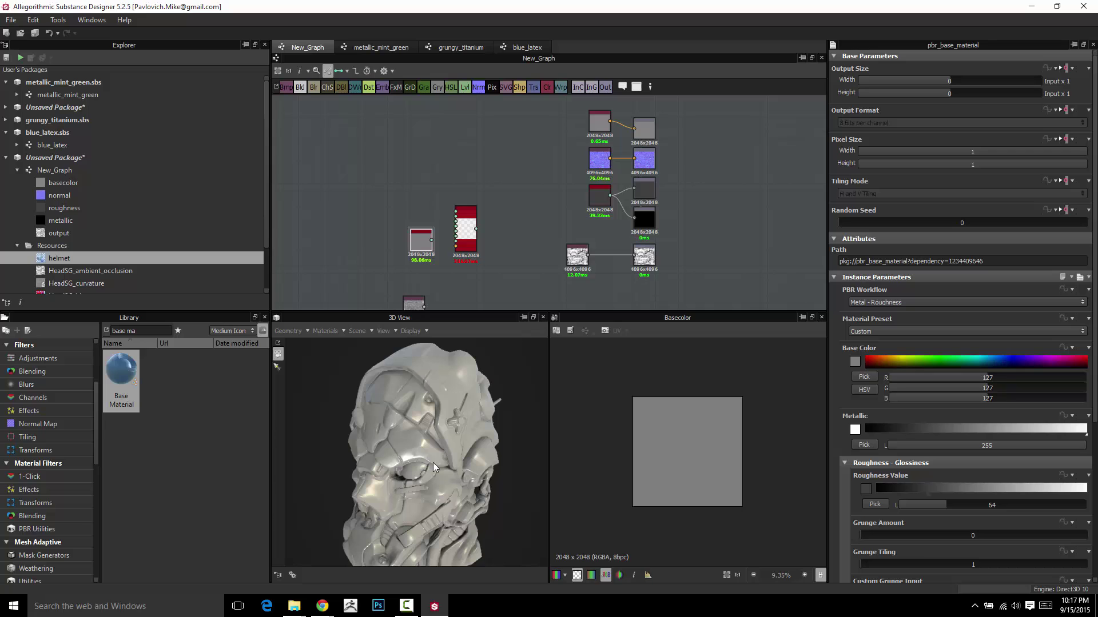
pyautogui.scroll(5, 404, 211)
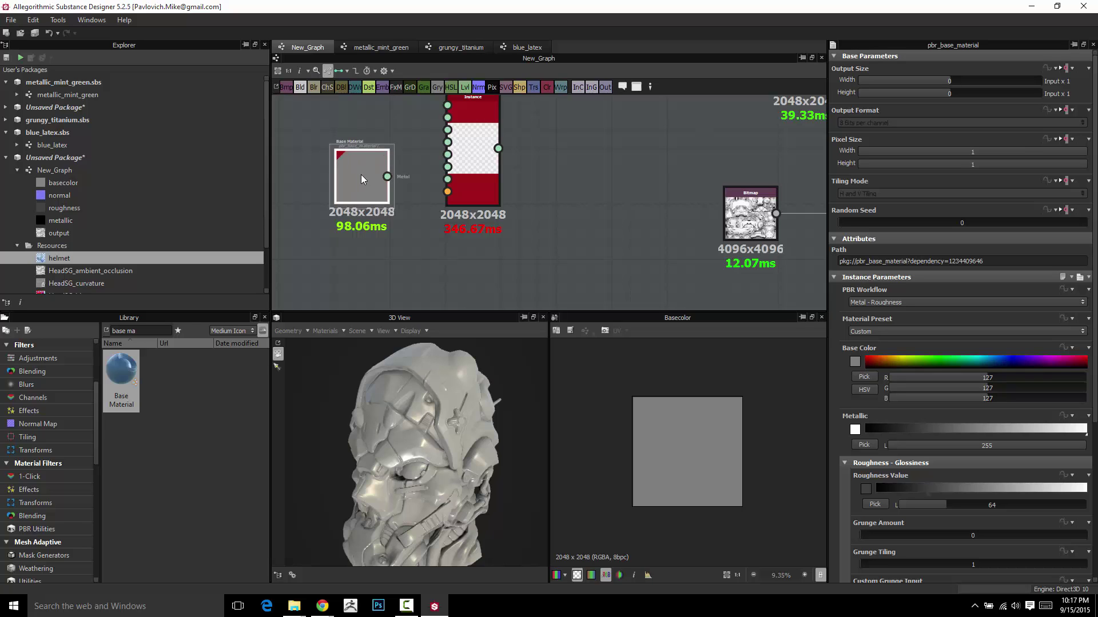
pyautogui.rightClick(362, 179)
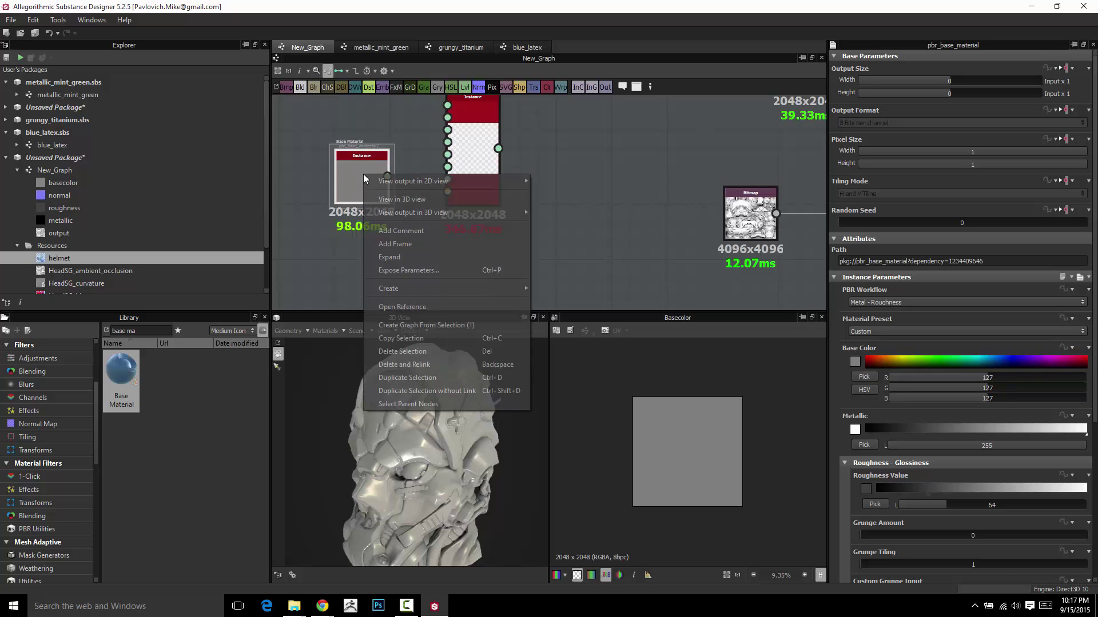
pyautogui.click(391, 199)
pyautogui.moveTo(459, 441); pyautogui.dragTo(409, 344)
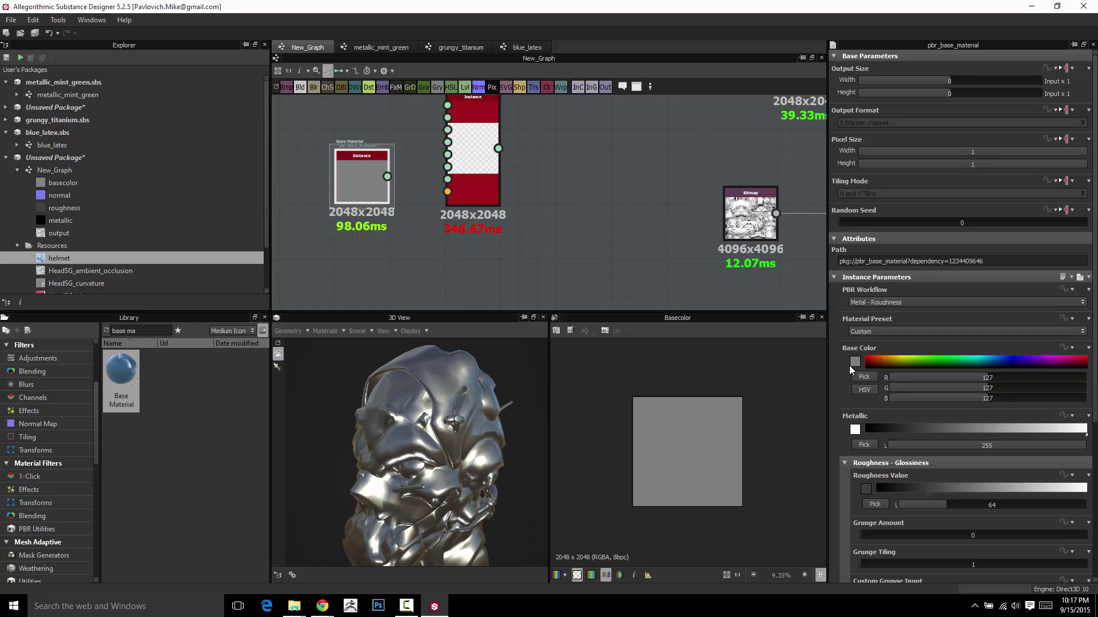
# - Set the Base Material's base color to a dark gray of RGB 41, 41, 41
pyautogui.click(855, 361)
pyautogui.click(424, 331)
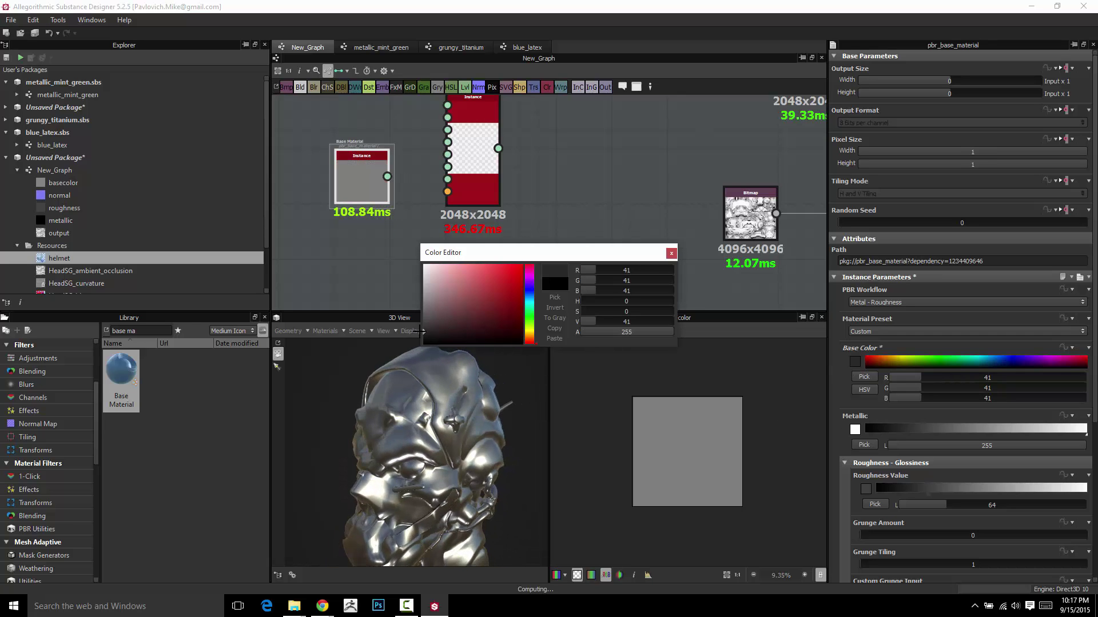
pyautogui.click(671, 254)
# - Set the Base Material's metallic value to 0 and its roughness value to 215
pyautogui.click(868, 428)
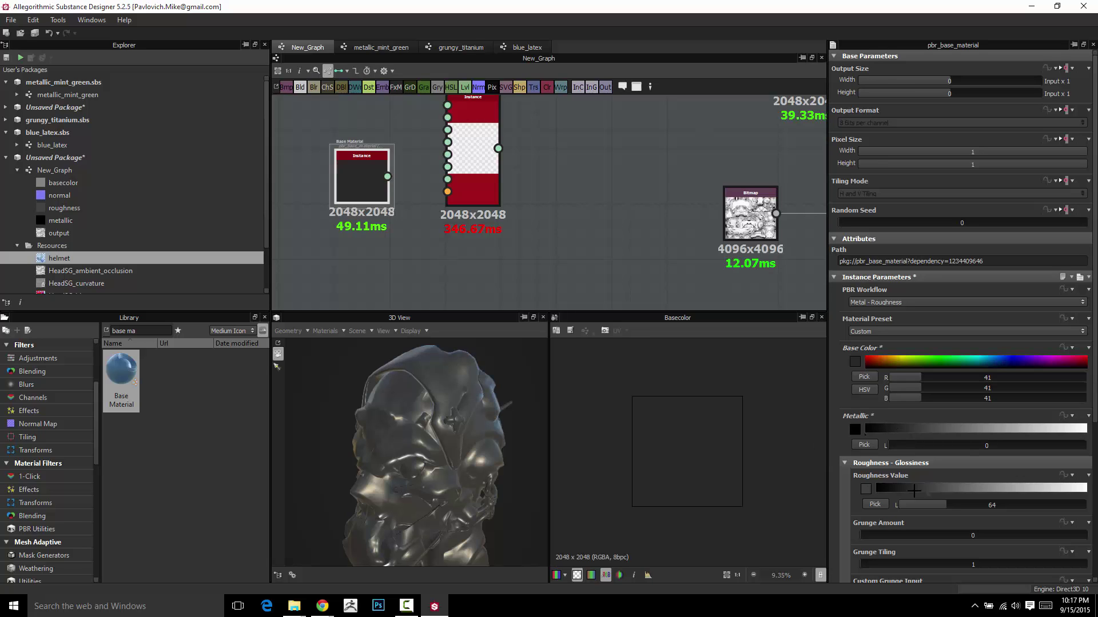
pyautogui.moveTo(922, 489); pyautogui.dragTo(1032, 488)
pyautogui.click(1054, 487)
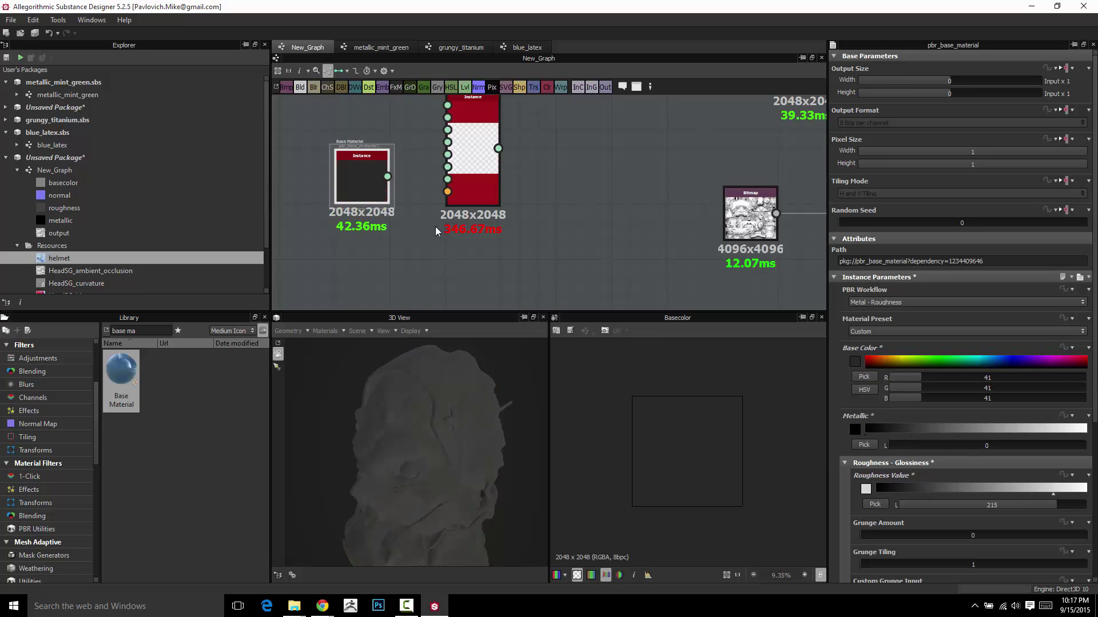
# - Darken the Base Material's base color to RGB 25, 24, 24
pyautogui.click(854, 362)
pyautogui.click(426, 329)
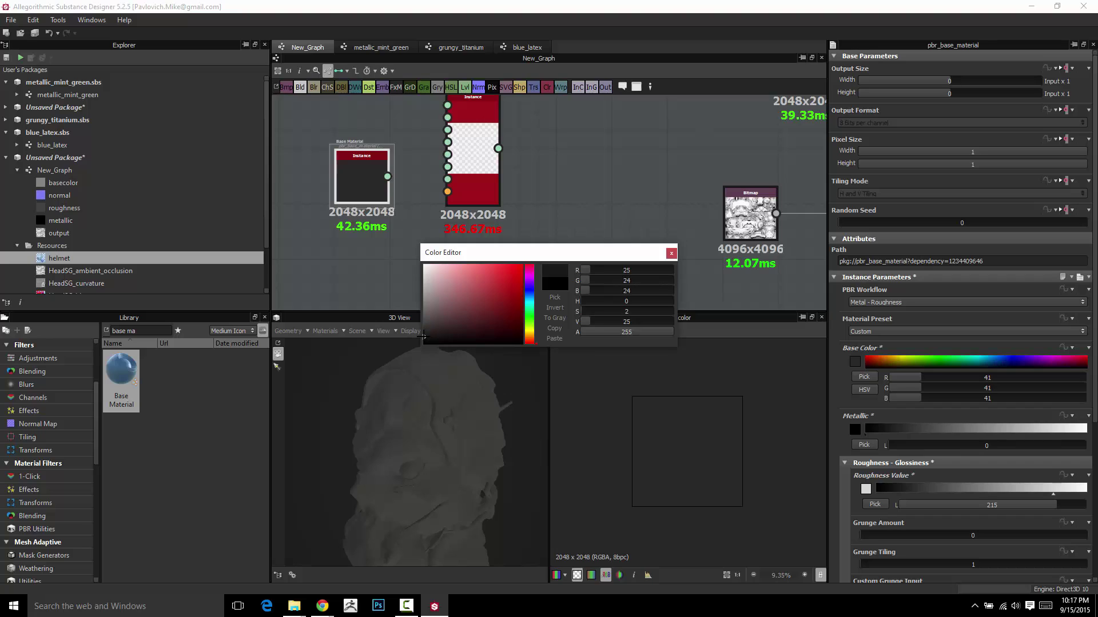
pyautogui.click(673, 255)
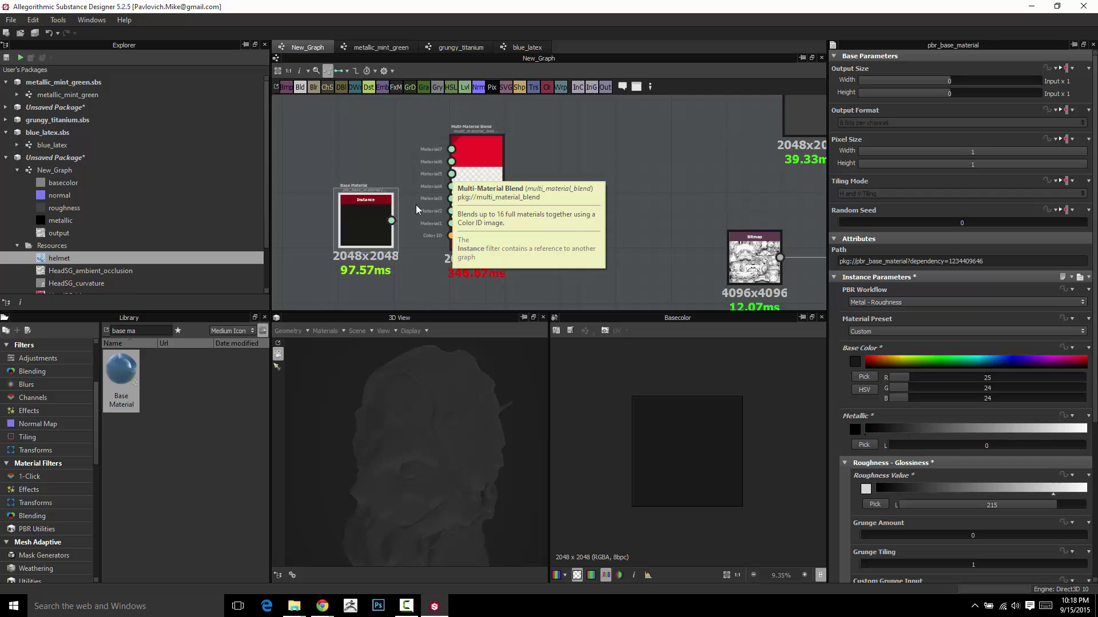
# - Connect the Base Material's output to the Material1 input of the Multi-Material Blend node
pyautogui.moveTo(366, 221); pyautogui.dragTo(451, 223)
pyautogui.scroll(3, 447, 221)
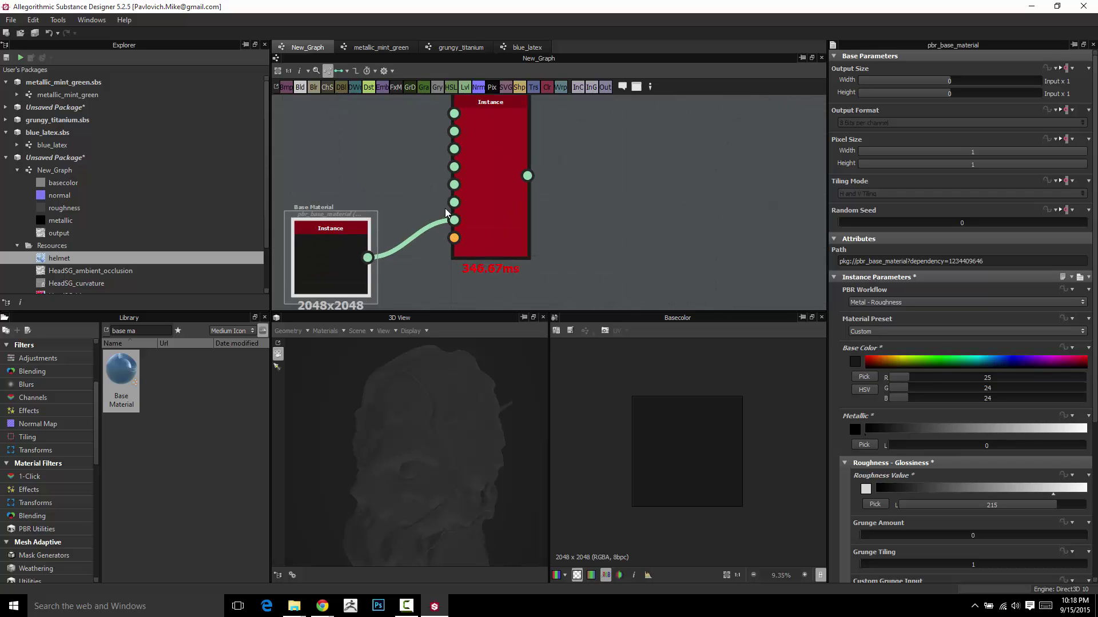
pyautogui.scroll(-3, 446, 216)
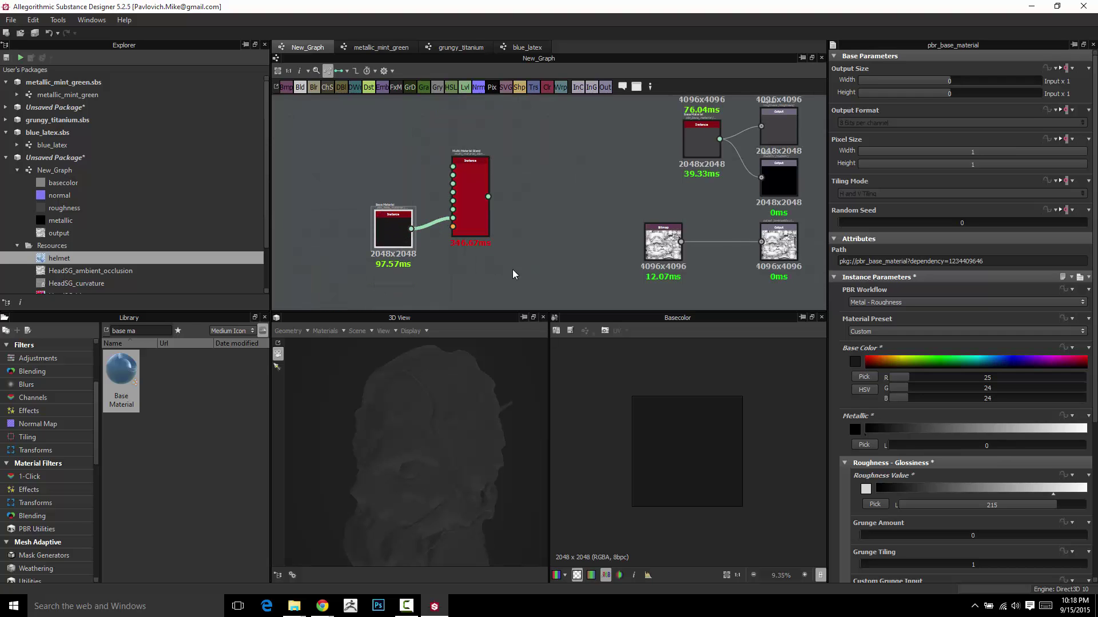
# - Move the color ID bitmap beneath the Base Material node and connect it to the Color ID input of the Multi-Material Blend
pyautogui.scroll(3, 484, 266)
pyautogui.scroll(-4, 495, 231)
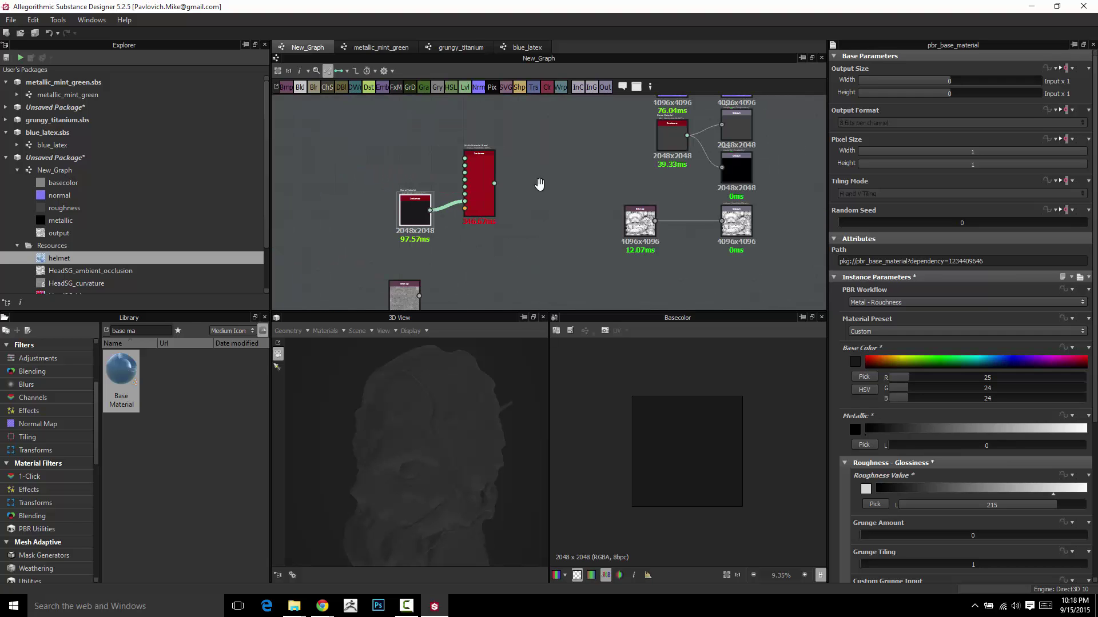
pyautogui.scroll(4, 477, 210)
pyautogui.moveTo(476, 158); pyautogui.dragTo(478, 277, button='middle')
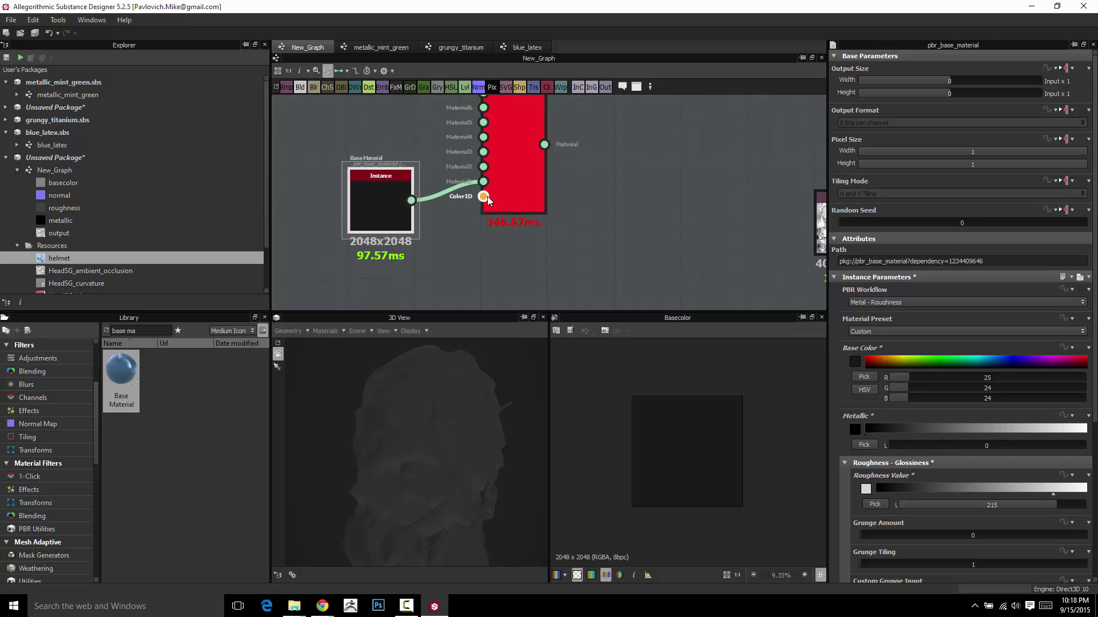
pyautogui.scroll(-2, 477, 202)
pyautogui.scroll(-1, 425, 253)
pyautogui.moveTo(426, 253); pyautogui.dragTo(491, 208)
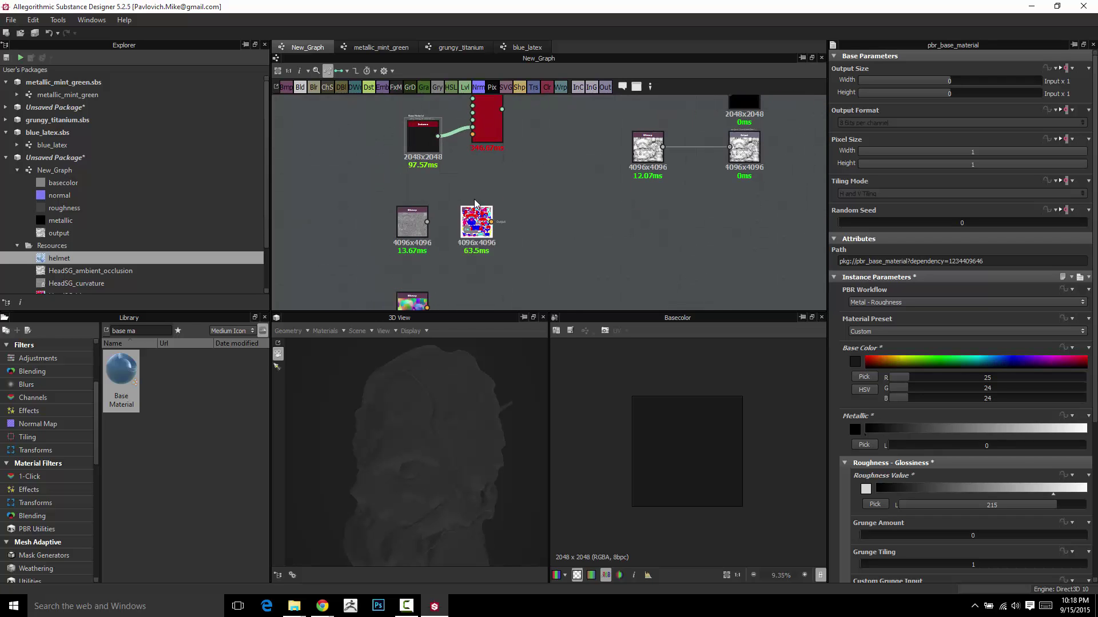
pyautogui.scroll(3, 491, 217)
pyautogui.moveTo(449, 182); pyautogui.dragTo(448, 268, button='middle')
pyautogui.moveTo(449, 269); pyautogui.dragTo(480, 165)
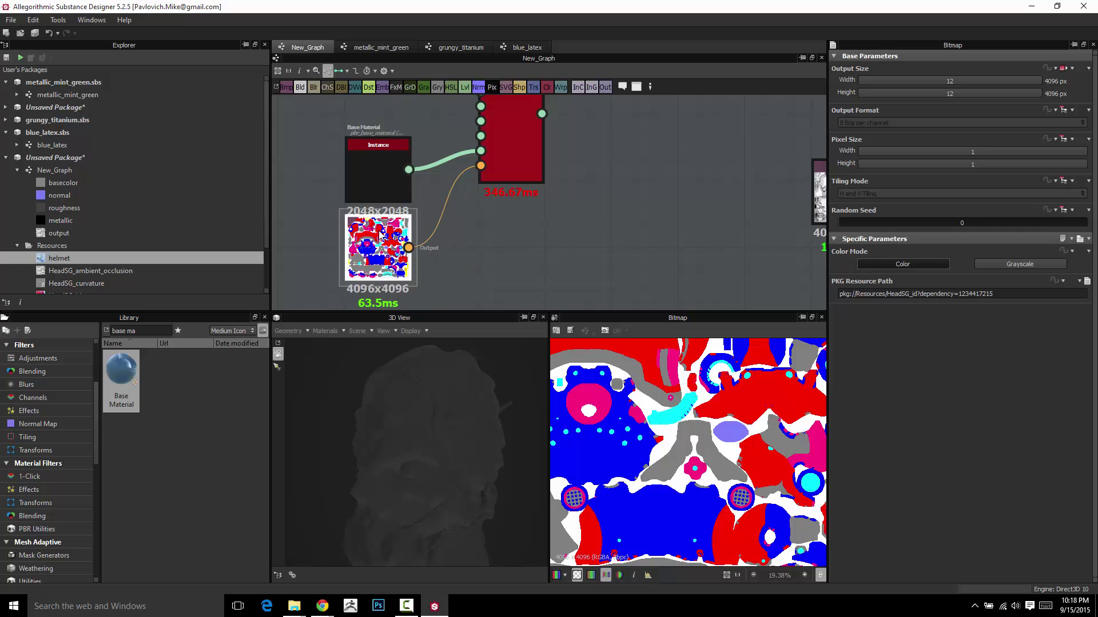
# - Connect the Multi-Material Blend output to the Base Color, Normal, Roughness and Metallic output nodes, and move the ambient occlusion bitmap lower in the graph
pyautogui.scroll(-3, 547, 236)
pyautogui.moveTo(547, 239); pyautogui.dragTo(499, 221, button='middle')
pyautogui.scroll(-2, 421, 216)
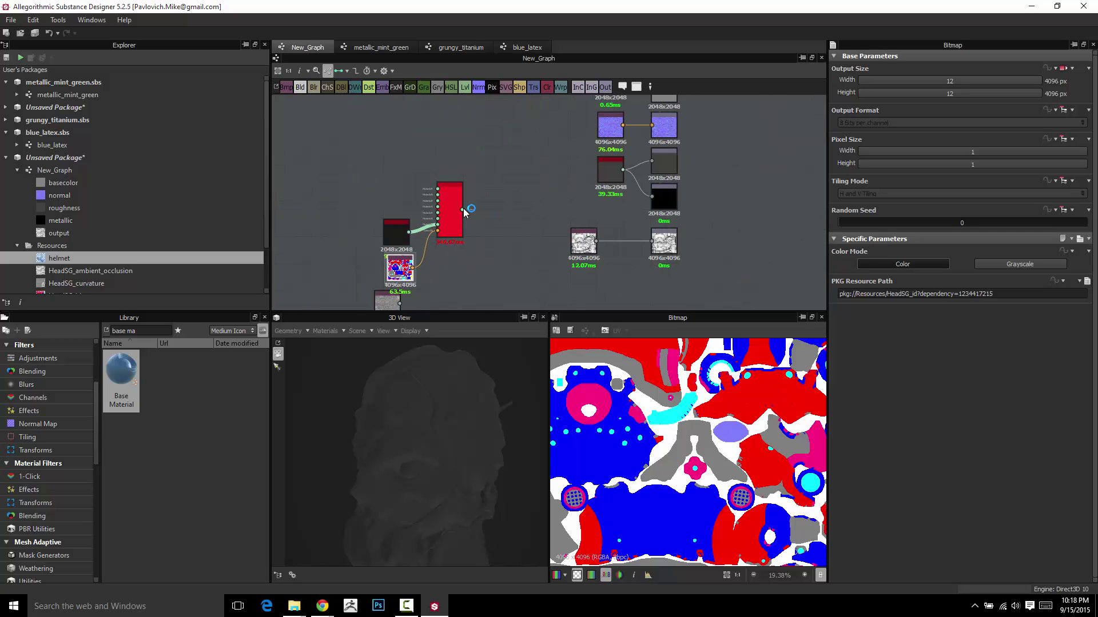
pyautogui.scroll(3, 482, 218)
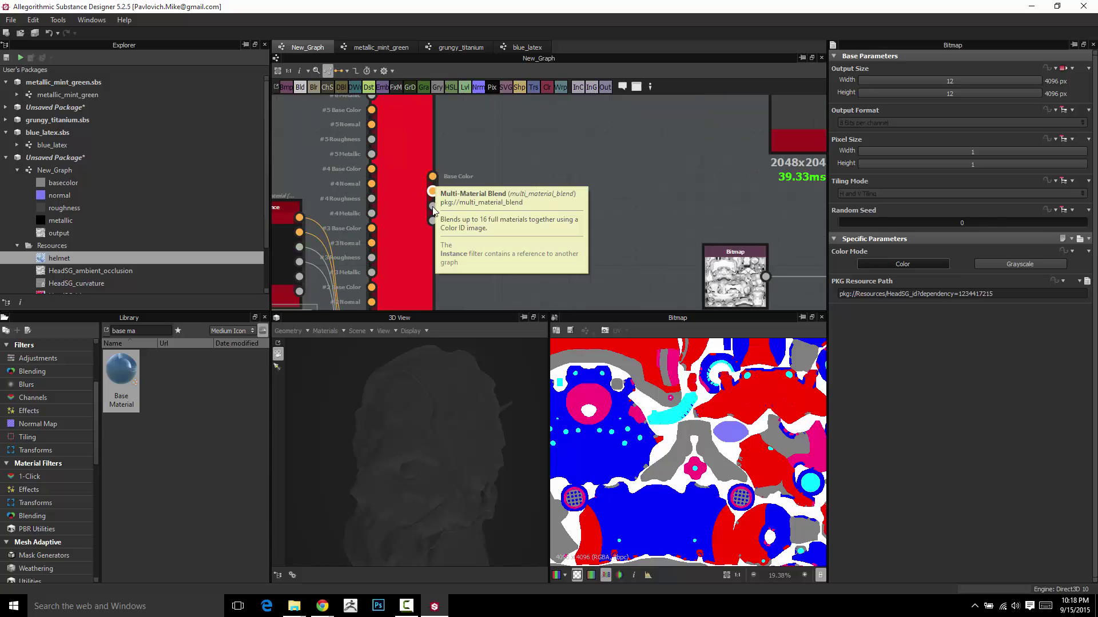
pyautogui.scroll(-3, 515, 182)
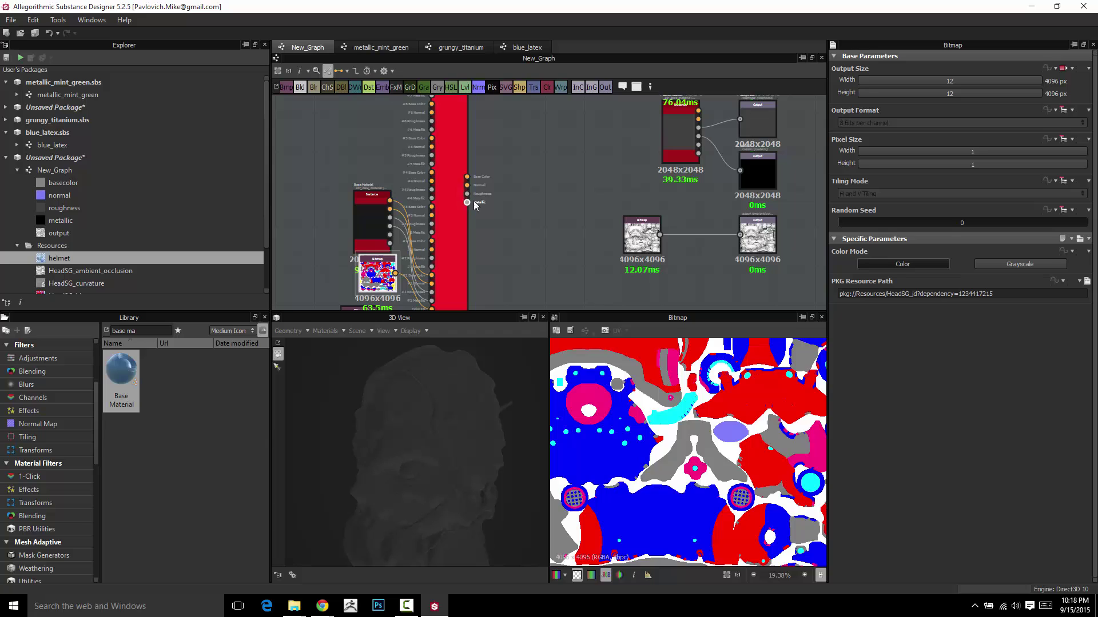
pyautogui.moveTo(535, 182); pyautogui.dragTo(475, 206, button='middle')
pyautogui.scroll(-4, 441, 217)
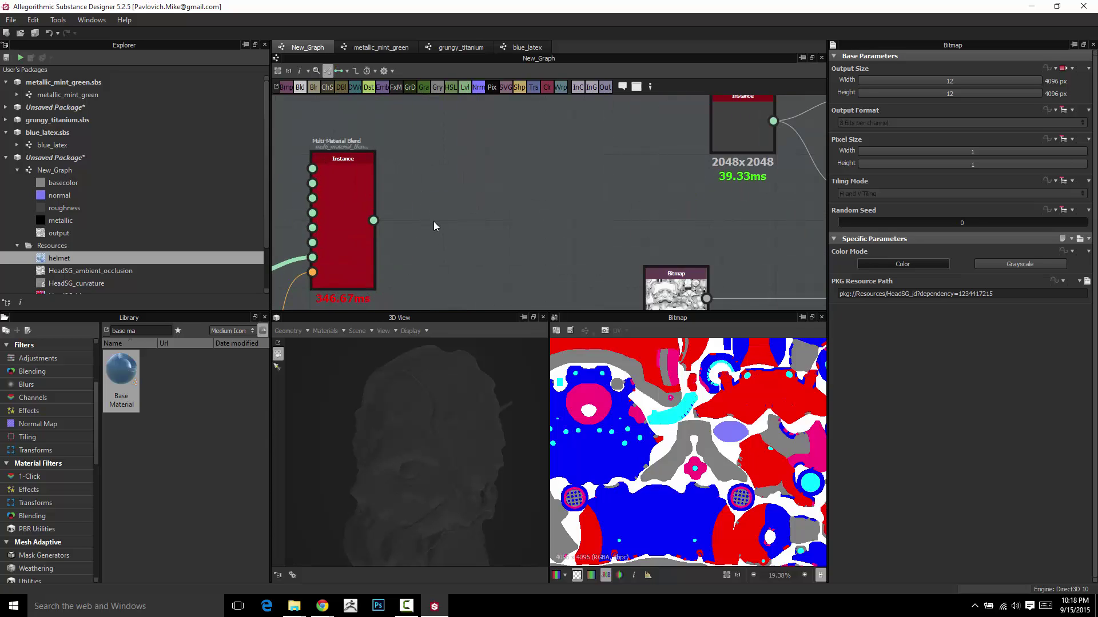
pyautogui.moveTo(418, 220); pyautogui.dragTo(587, 234)
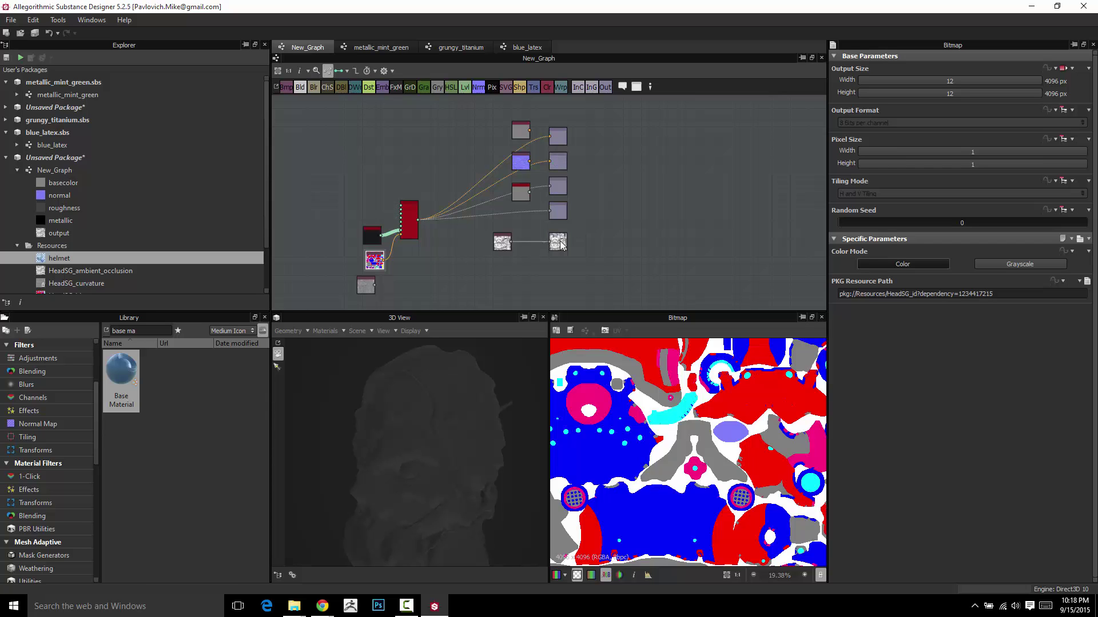
pyautogui.scroll(4, 454, 248)
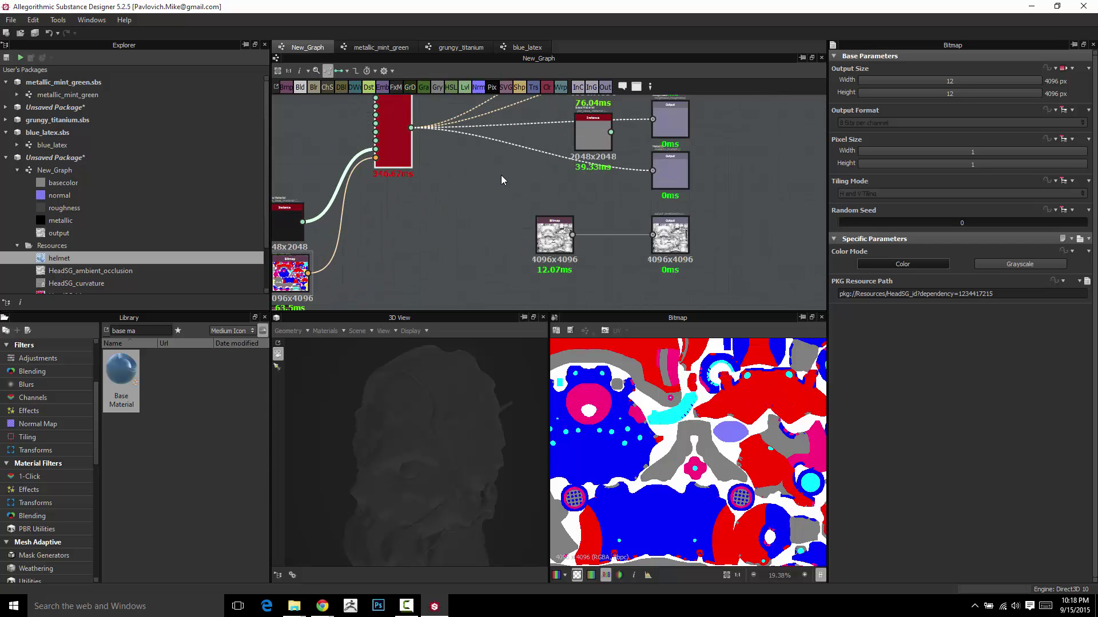
pyautogui.scroll(-3, 506, 255)
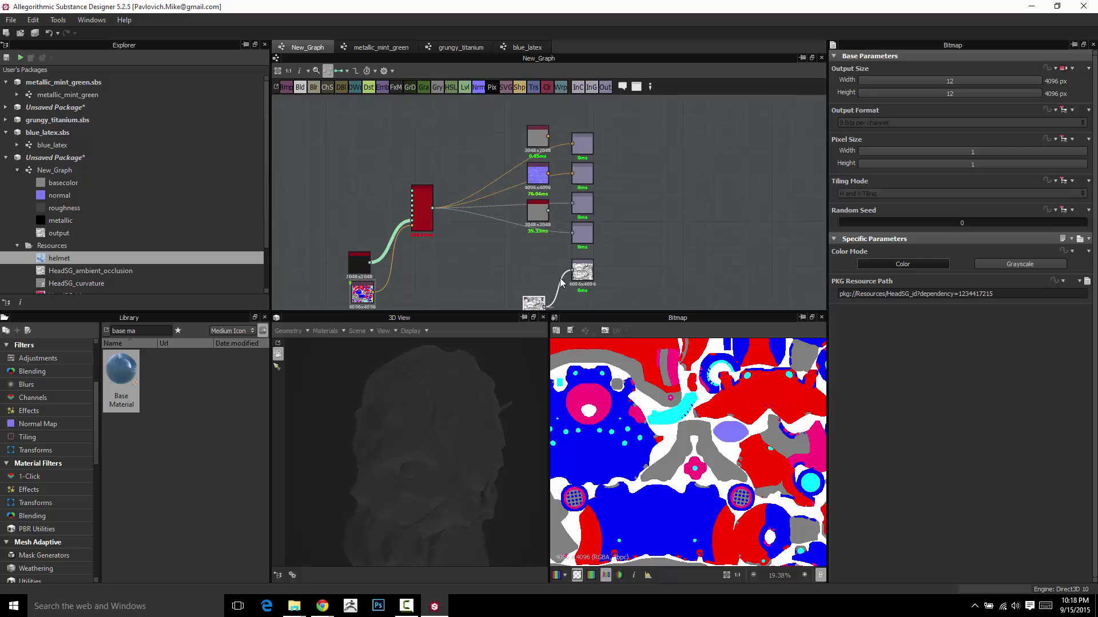
# - Delete the unused gray Uniform Color node beside the Base Color output
pyautogui.scroll(4, 509, 280)
pyautogui.moveTo(526, 137); pyautogui.dragTo(482, 201, button='middle')
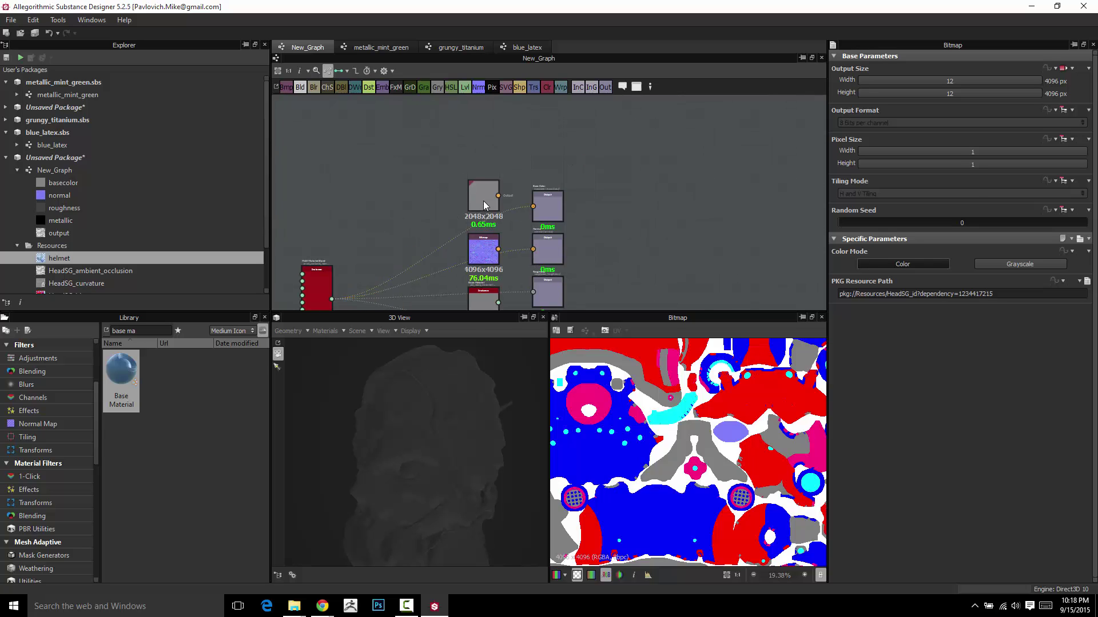
pyautogui.scroll(5, 478, 196)
pyautogui.click(482, 169)
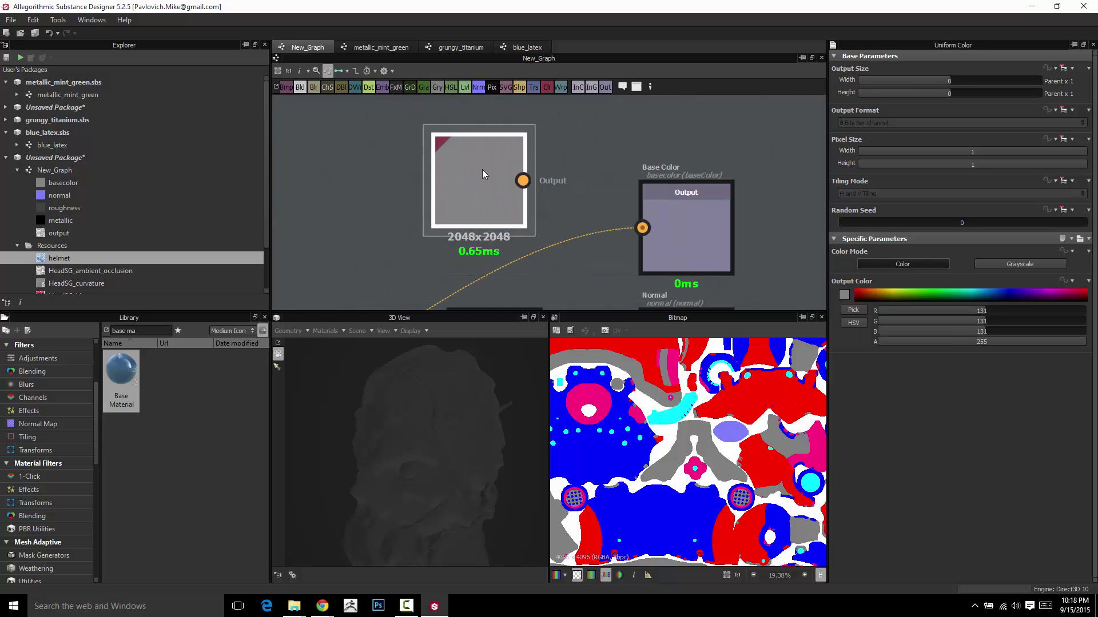
pyautogui.press('Delete')
# - Connect the HeadSG_normal bitmap directly to the Normal output node, replacing the blend's connection
pyautogui.scroll(-2, 503, 259)
pyautogui.moveTo(503, 259); pyautogui.dragTo(527, 191, button='middle')
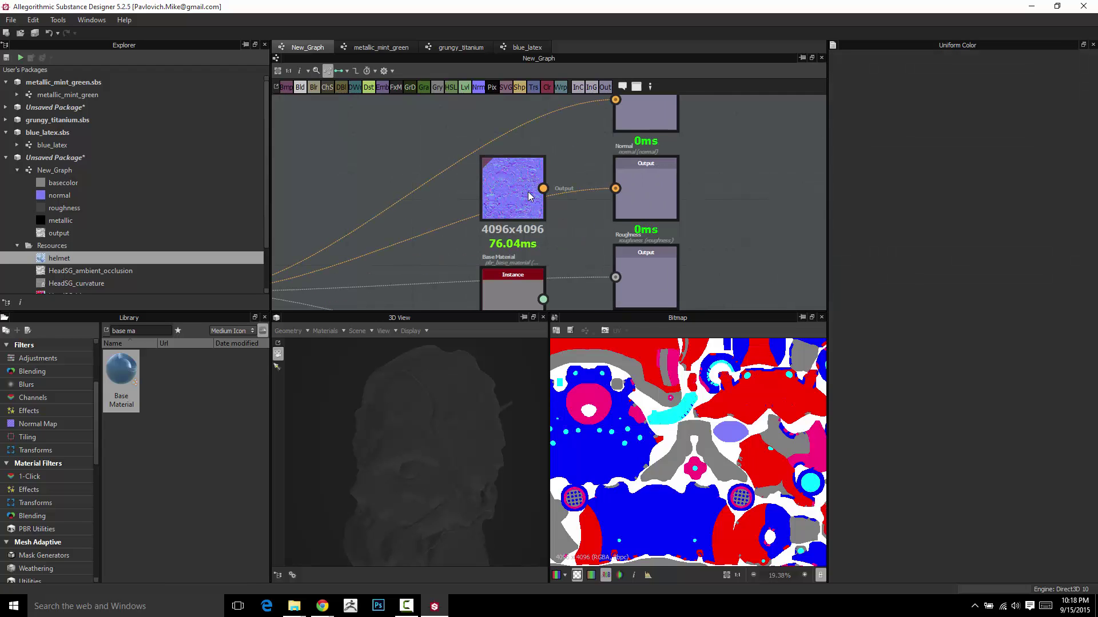
pyautogui.moveTo(520, 196); pyautogui.dragTo(477, 196)
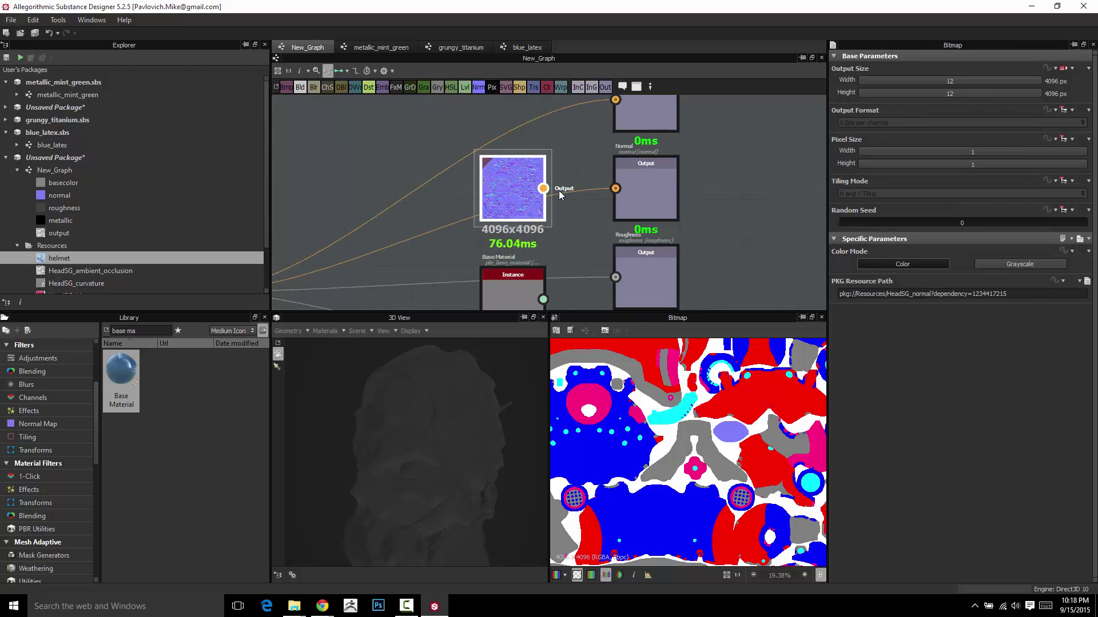
pyautogui.scroll(-4, 559, 172)
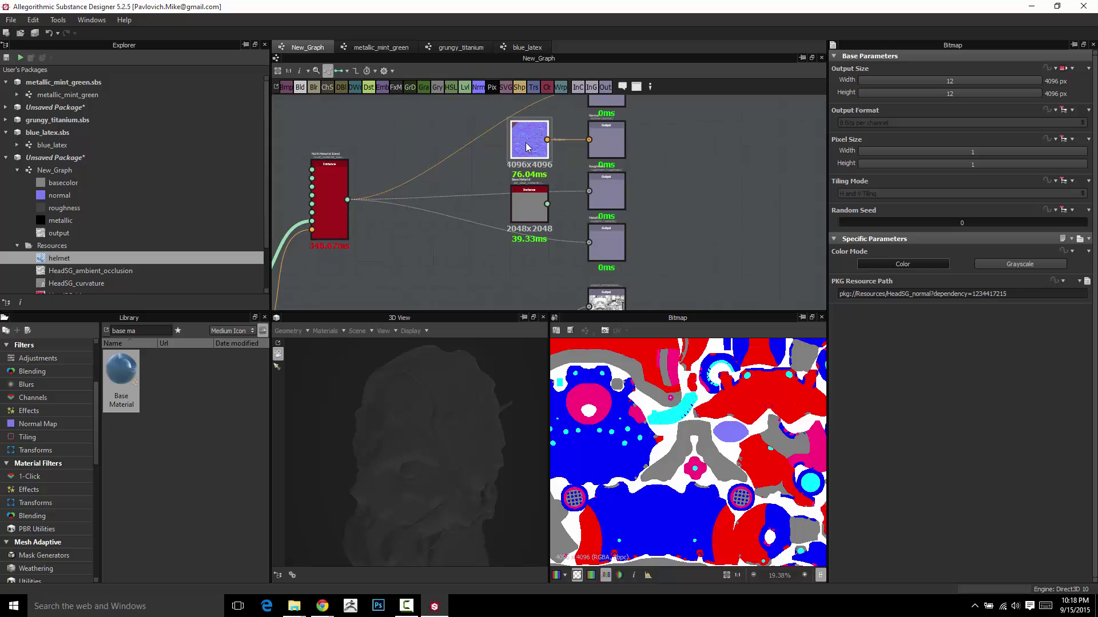
pyautogui.scroll(-3, 526, 154)
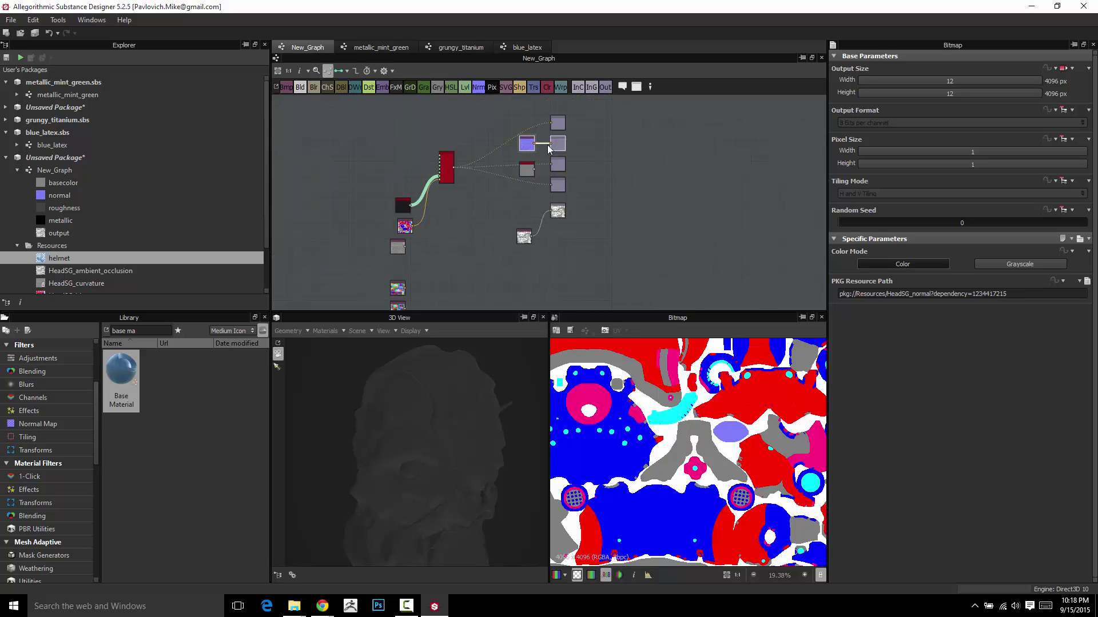
# - Move the normal and ambient occlusion bitmaps with their output nodes to the area below the other outputs
pyautogui.moveTo(527, 144); pyautogui.dragTo(523, 278)
pyautogui.moveTo(521, 239); pyautogui.dragTo(559, 301)
pyautogui.moveTo(493, 257); pyautogui.dragTo(531, 274)
pyautogui.scroll(-3, 511, 238)
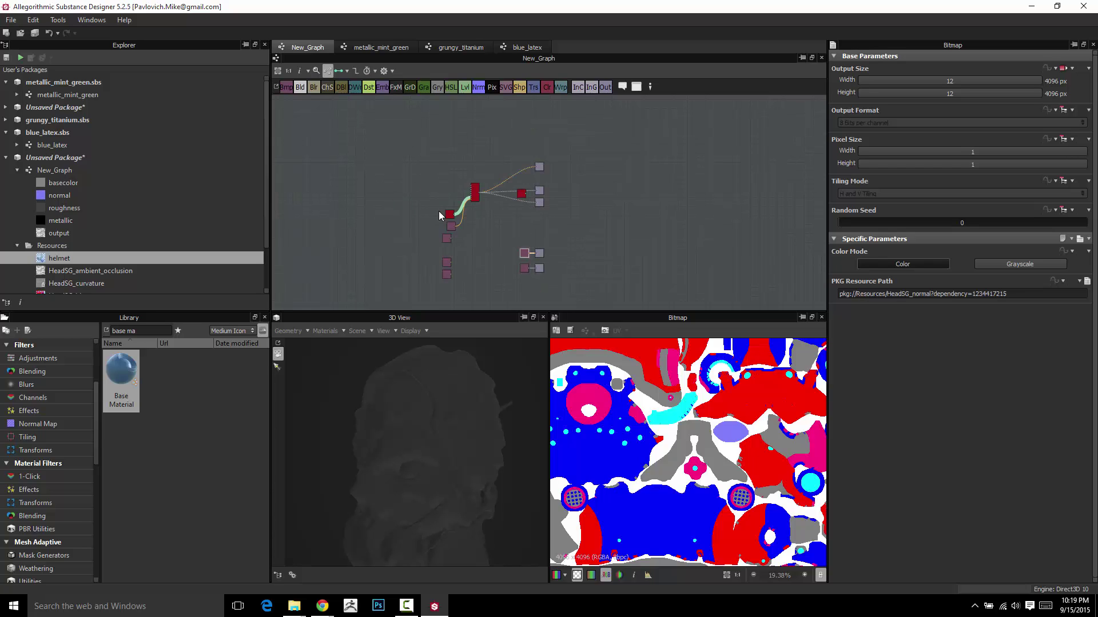
# - Delete the old disconnected Base Material node beside the Roughness output
pyautogui.scroll(5, 439, 215)
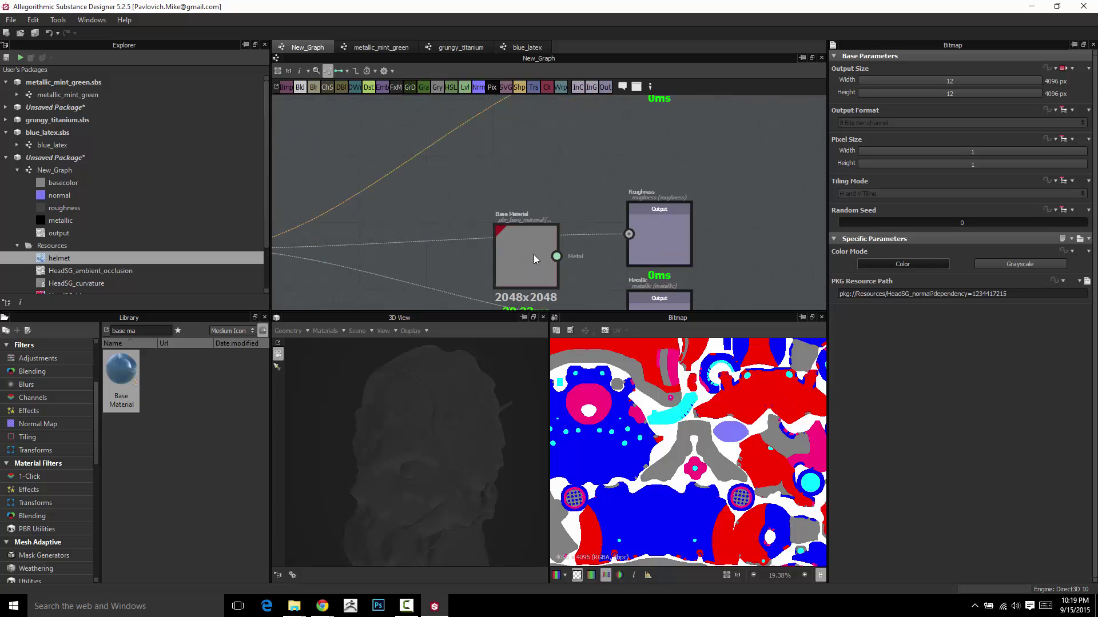
pyautogui.moveTo(533, 255); pyautogui.dragTo(531, 196)
pyautogui.scroll(-3, 497, 195)
pyautogui.moveTo(496, 196); pyautogui.dragTo(547, 187, button='middle')
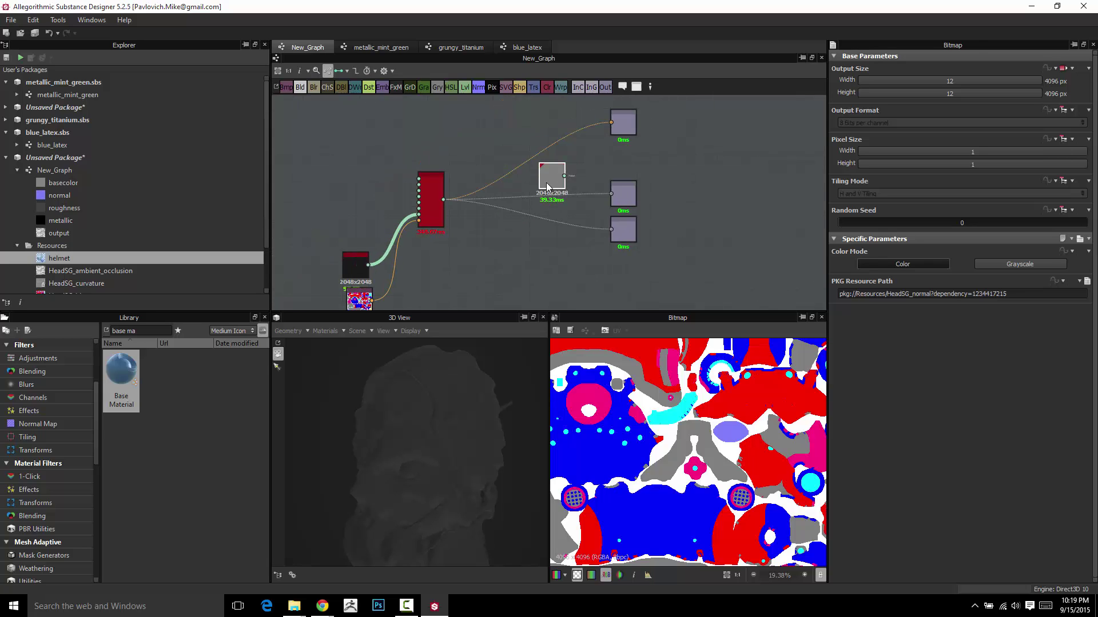
pyautogui.press('Delete')
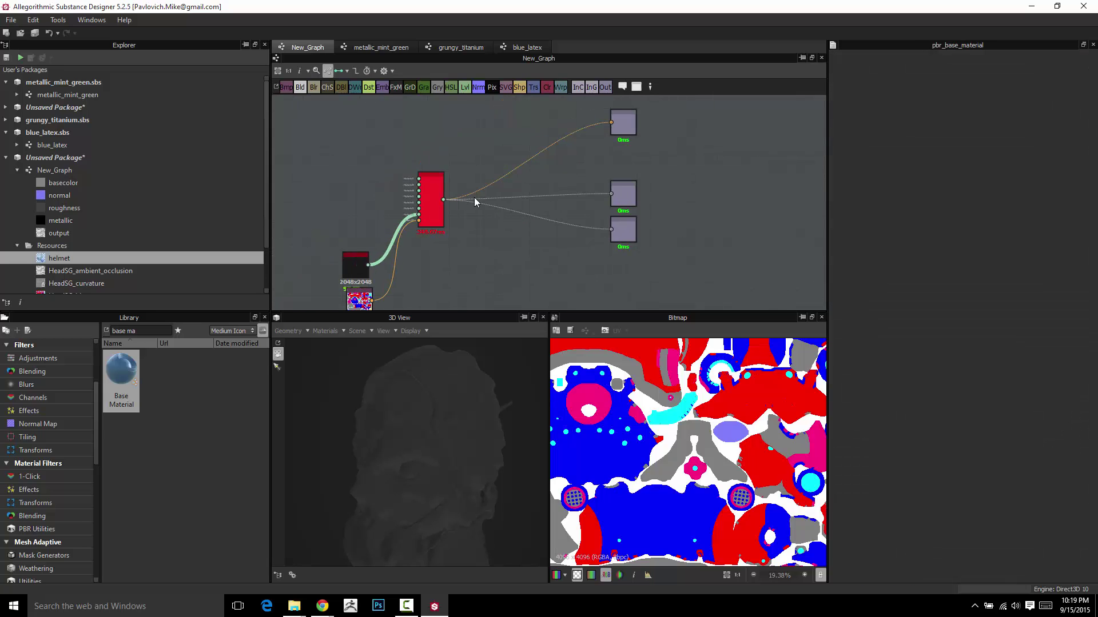
# - Move the Multi-Material Blend node closer to the output nodes and show the graph's outputs in the 3D view
pyautogui.moveTo(431, 199); pyautogui.dragTo(535, 181)
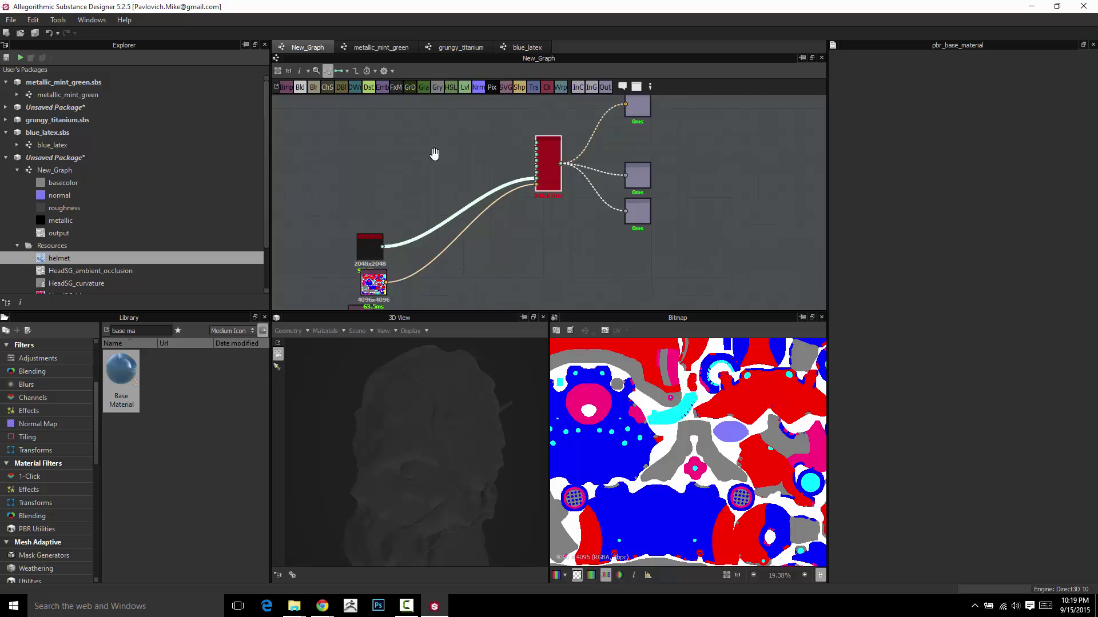
pyautogui.rightClick(756, 115)
pyautogui.click(798, 179)
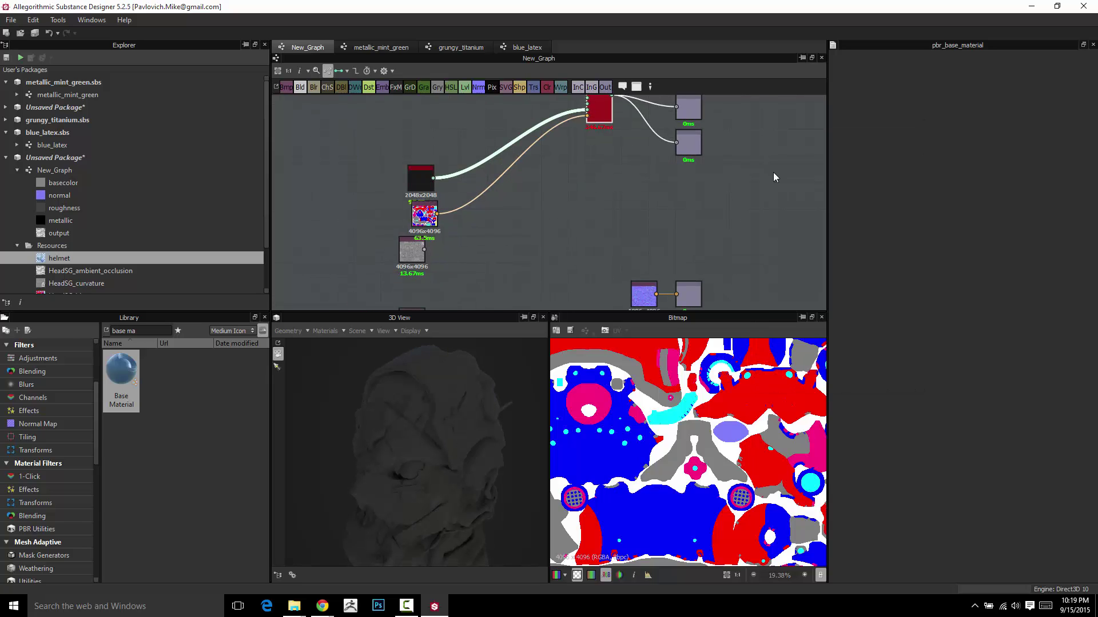
# - Examine the Base Color output in the 2D view and the material inputs of the Multi-Material Blend node
pyautogui.moveTo(736, 172); pyautogui.dragTo(684, 296, button='middle')
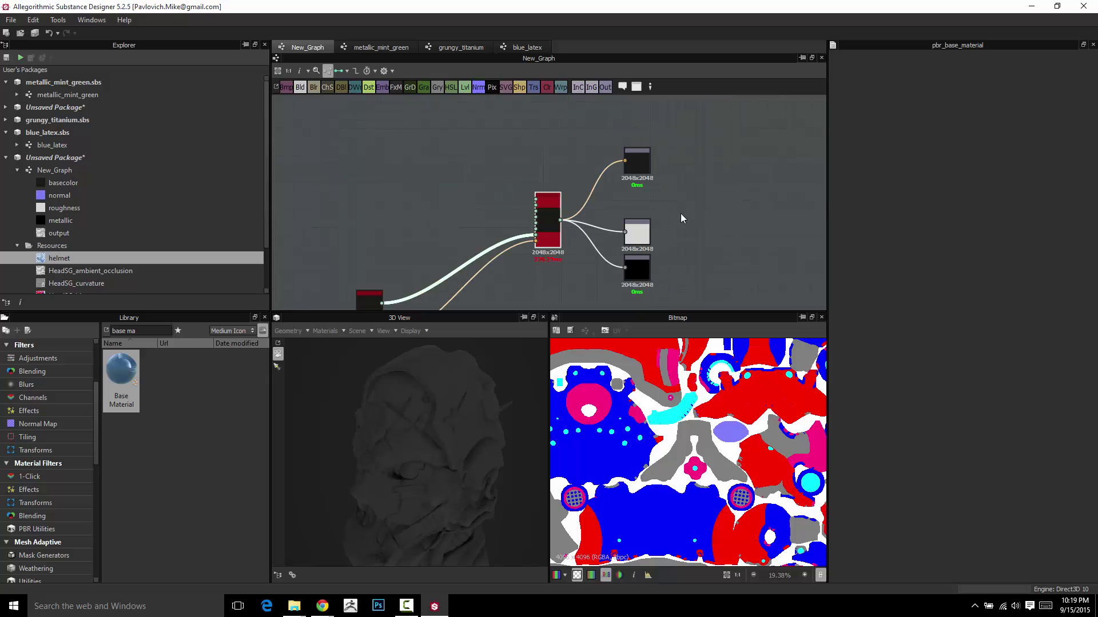
pyautogui.click(639, 165)
pyautogui.scroll(3, 637, 161)
pyautogui.scroll(-2, 603, 193)
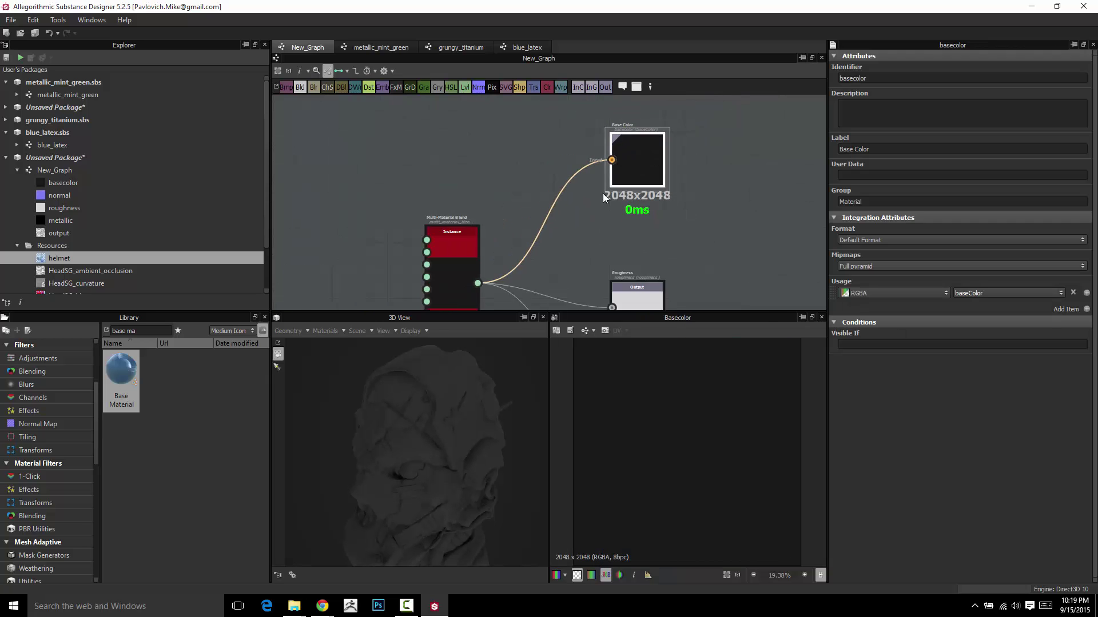
pyautogui.moveTo(551, 163); pyautogui.dragTo(584, 97, button='middle')
pyautogui.scroll(3, 530, 200)
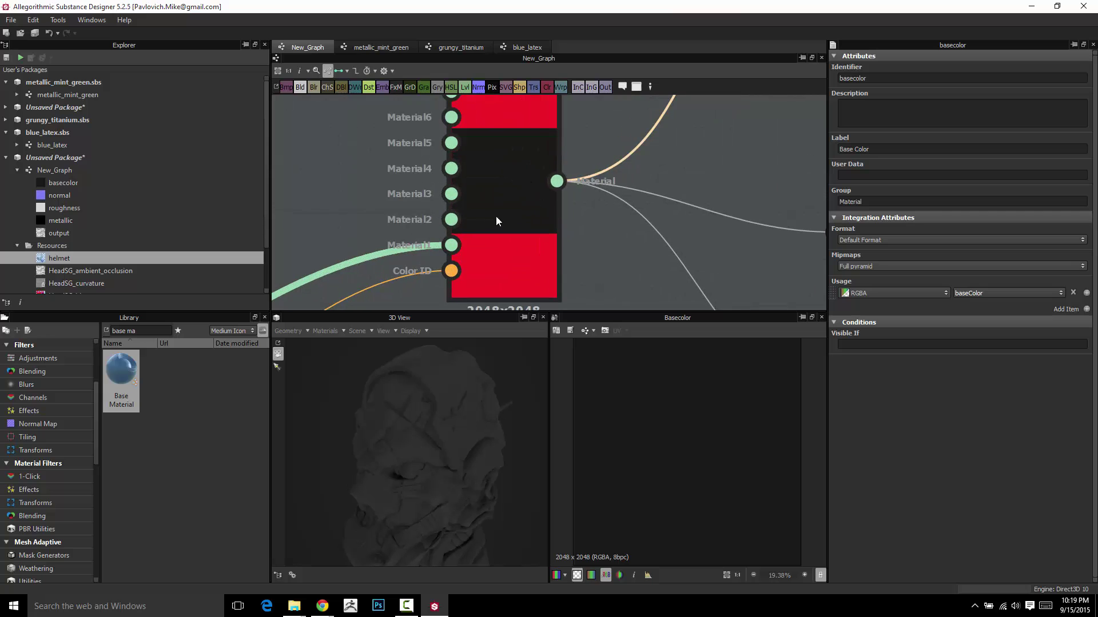
# - Move the dark Base Material node next to the Multi-Material Blend's inputs and check the helmet in the 3D view
pyautogui.scroll(-3, 310, 243)
pyautogui.moveTo(310, 243); pyautogui.dragTo(591, 150, button='middle')
pyautogui.scroll(-3, 406, 227)
pyautogui.moveTo(406, 226); pyautogui.dragTo(427, 178, button='middle')
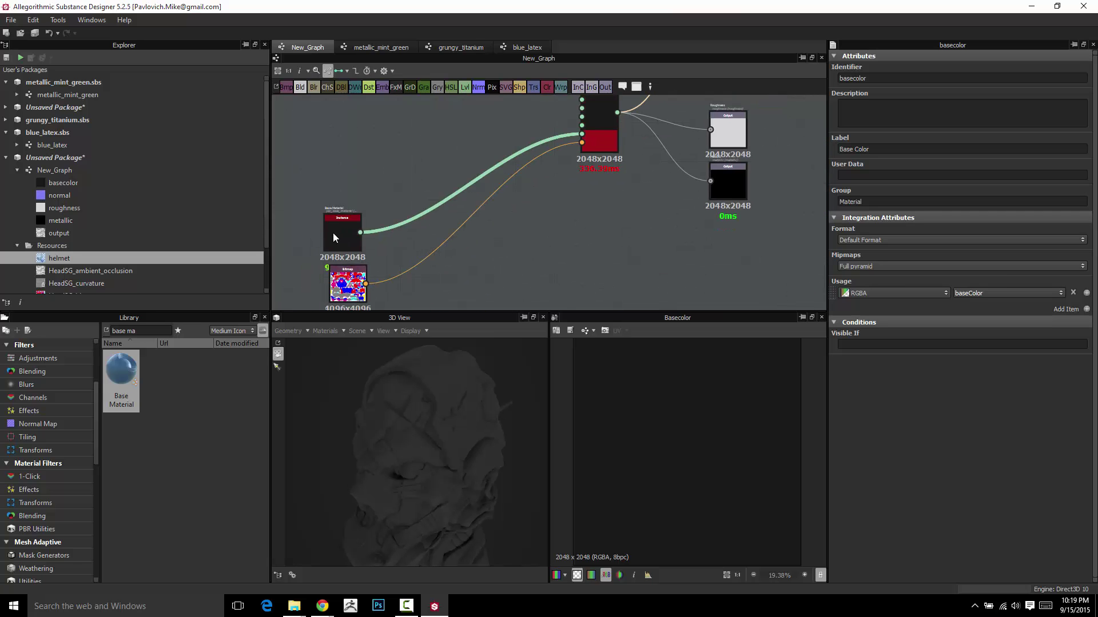
pyautogui.moveTo(336, 233); pyautogui.dragTo(518, 185)
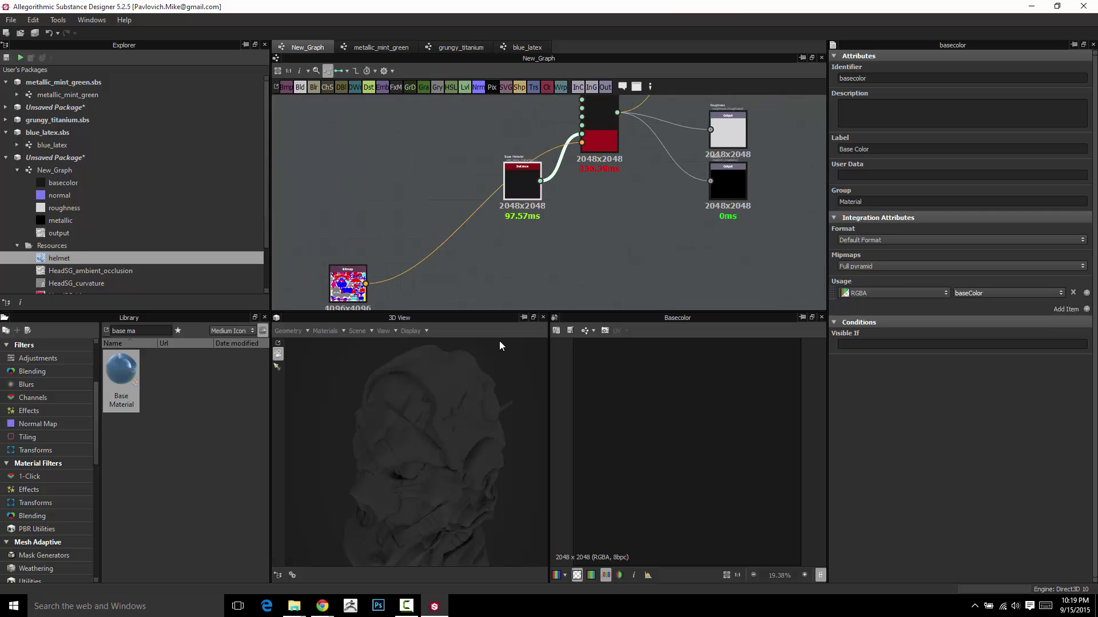
pyautogui.moveTo(493, 291); pyautogui.dragTo(436, 330, button='middle')
pyautogui.moveTo(442, 439)
pyautogui.mouseDown()
pyautogui.moveTo(427, 439)
pyautogui.moveTo(451, 451)
pyautogui.moveTo(432, 454)
pyautogui.mouseUp()
# - Place the metallic_mint_green graph as a node above the Base Material and connect it to the Material2 input of the Multi-Material Blend
pyautogui.scroll(4, 562, 216)
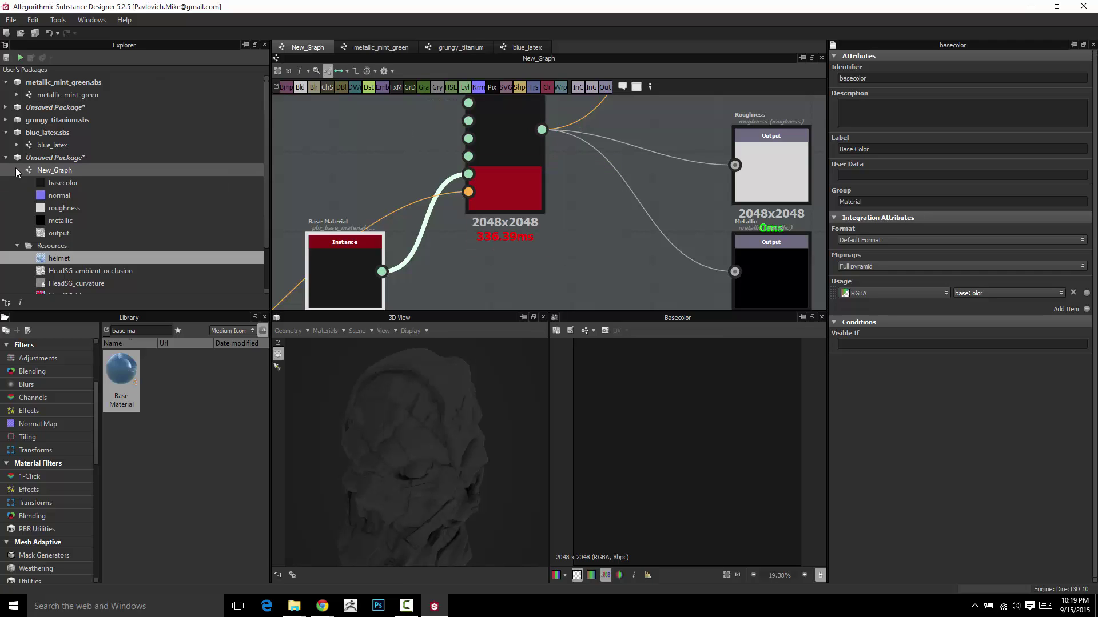
pyautogui.click(5, 155)
pyautogui.click(5, 132)
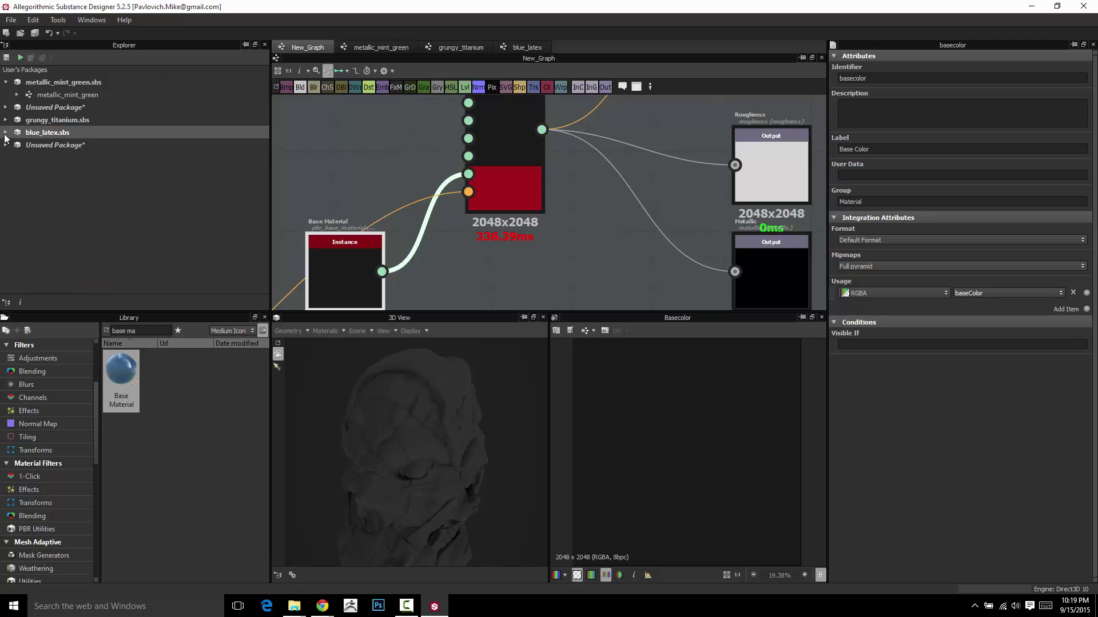
pyautogui.click(63, 97)
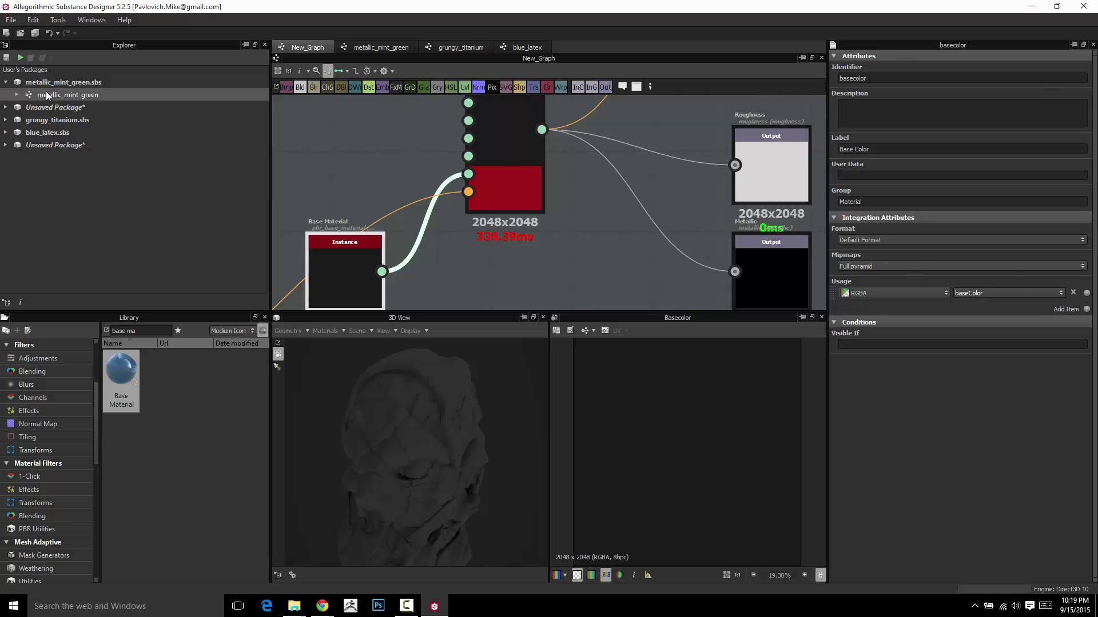
pyautogui.moveTo(47, 96); pyautogui.dragTo(355, 154)
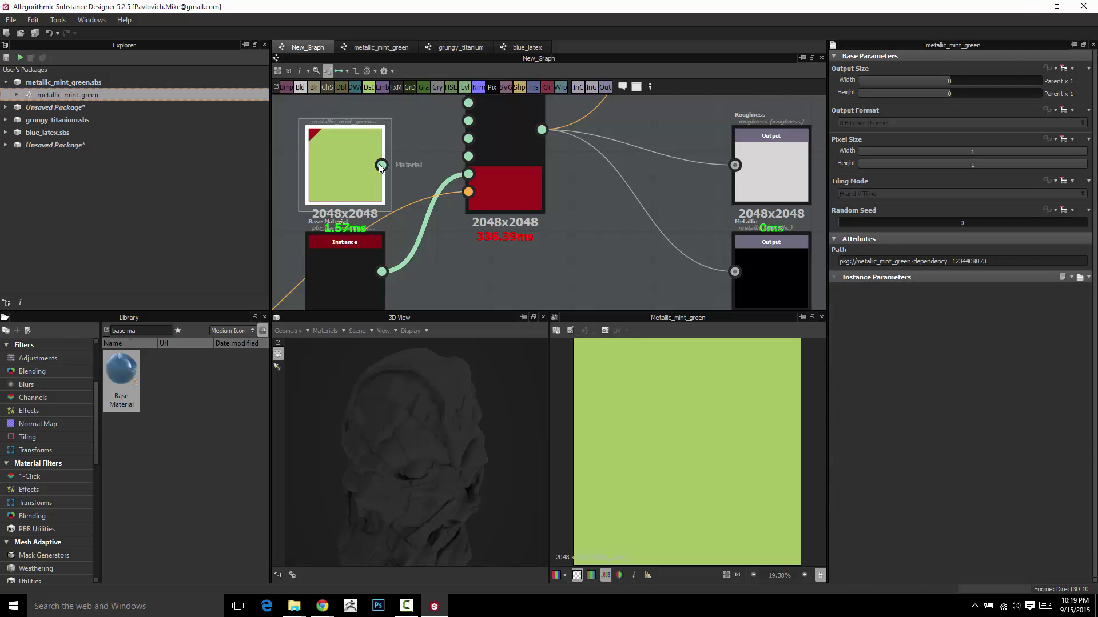
pyautogui.moveTo(448, 180); pyautogui.dragTo(465, 162)
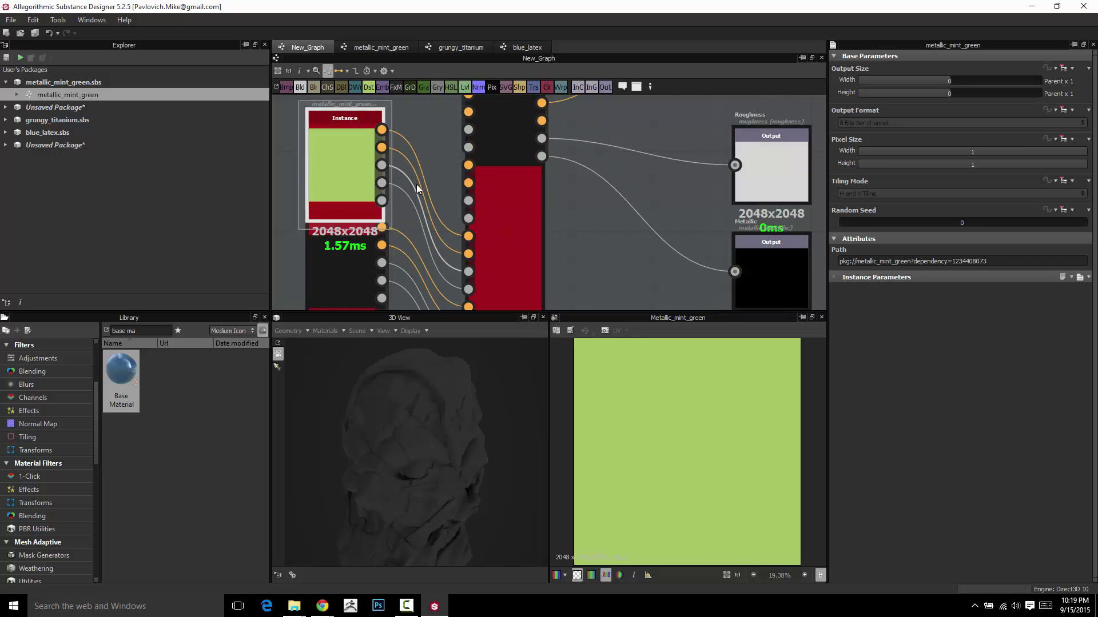
# - Move the Base Material node down so it sits clear below the metallic_mint_green node
pyautogui.scroll(-2, 401, 226)
pyautogui.scroll(-3, 395, 227)
pyautogui.moveTo(400, 203); pyautogui.dragTo(421, 123, button='middle')
pyautogui.moveTo(397, 165); pyautogui.dragTo(392, 197)
pyautogui.scroll(5, 392, 198)
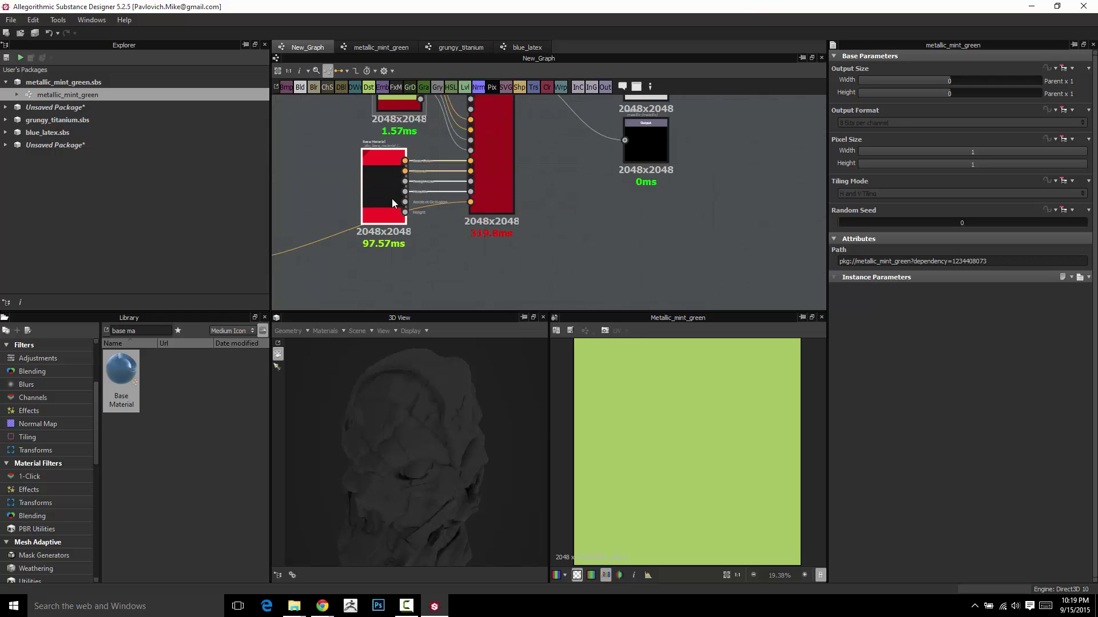
pyautogui.moveTo(401, 196); pyautogui.dragTo(316, 367, button='middle')
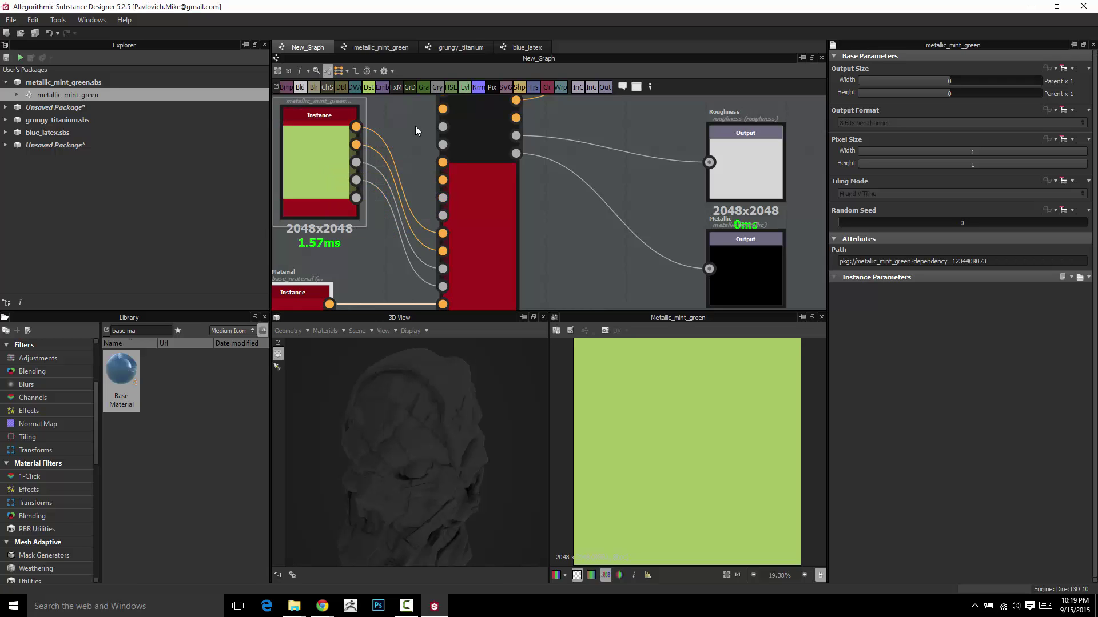
# - Switch the graph's links to combined material connections and check the metallic_mint_green link into the Multi-Material Blend's Material2 input
pyautogui.scroll(-4, 415, 126)
pyautogui.moveTo(352, 164); pyautogui.dragTo(331, 204)
pyautogui.moveTo(356, 214); pyautogui.dragTo(359, 270, button='middle')
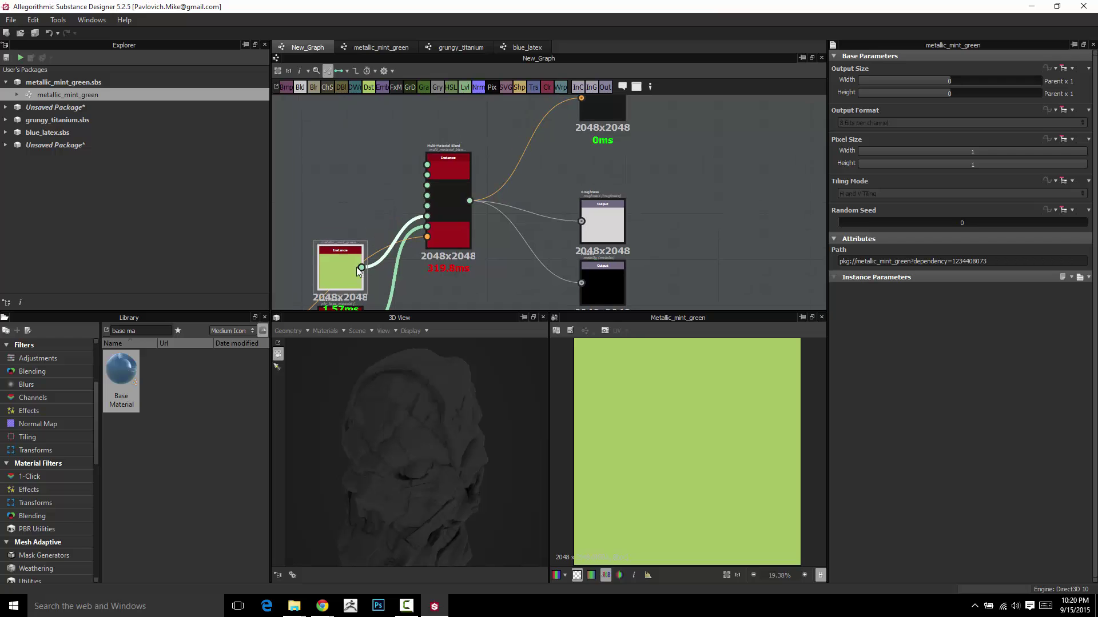
pyautogui.scroll(3, 413, 221)
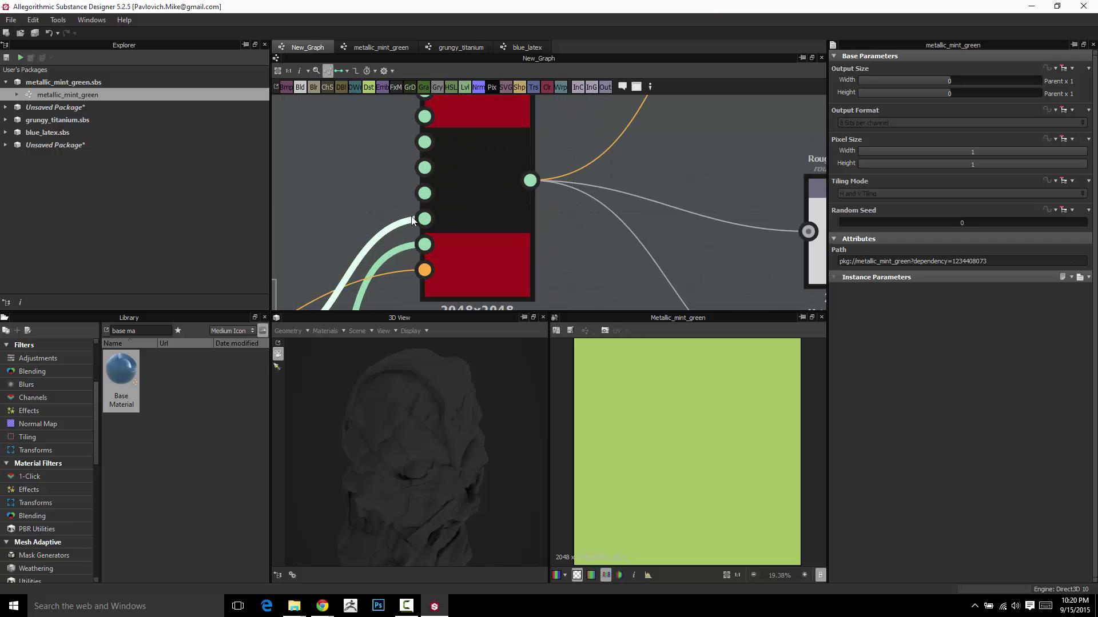
pyautogui.scroll(-6, 424, 223)
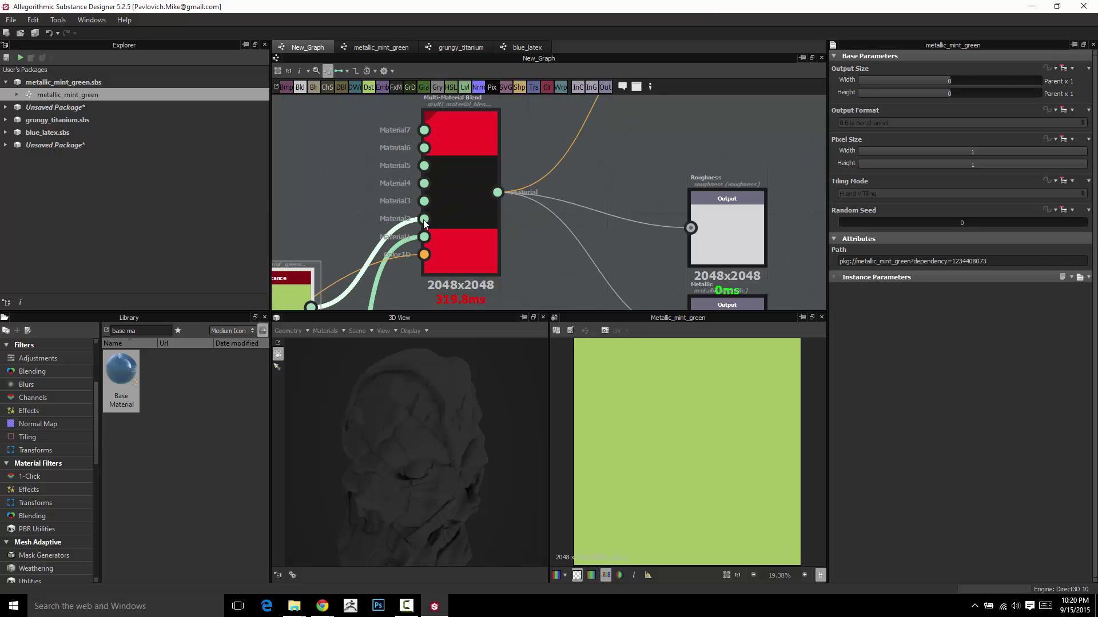
# - Move the color ID Bitmap node up beside the Base Material node, just below the Multi-Material Blend
pyautogui.moveTo(304, 215); pyautogui.dragTo(426, 188)
pyautogui.scroll(4, 440, 175)
pyautogui.moveTo(441, 171); pyautogui.dragTo(441, 225, button='middle')
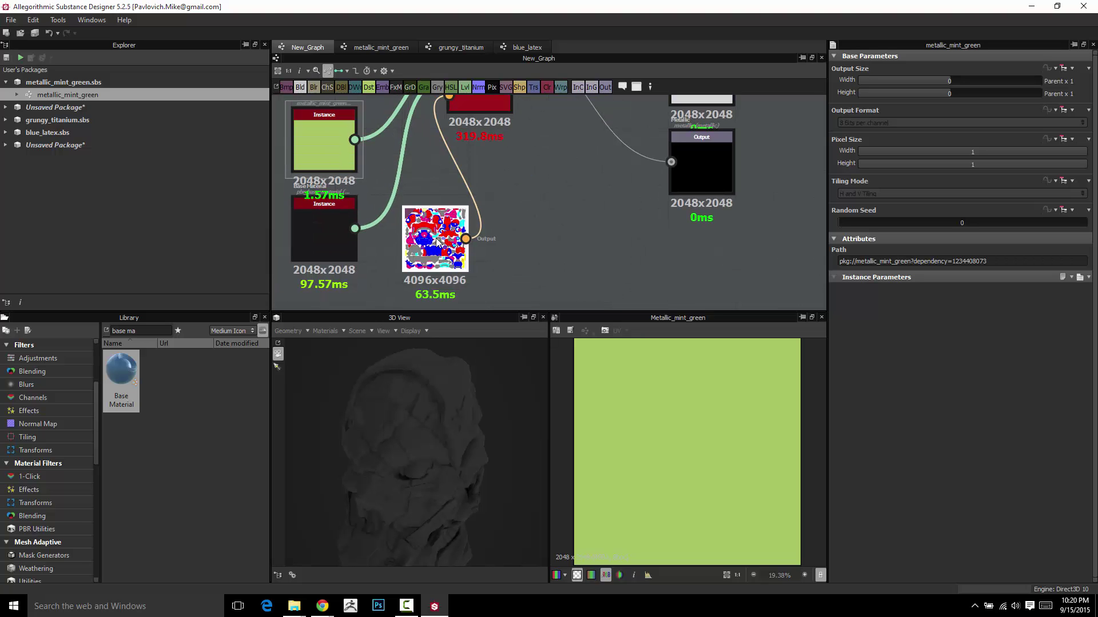
pyautogui.moveTo(441, 224); pyautogui.dragTo(443, 183)
# - Enlarge the graph area in height and width, keeping the blend, its materials and the outputs in view
pyautogui.moveTo(472, 341); pyautogui.dragTo(471, 345)
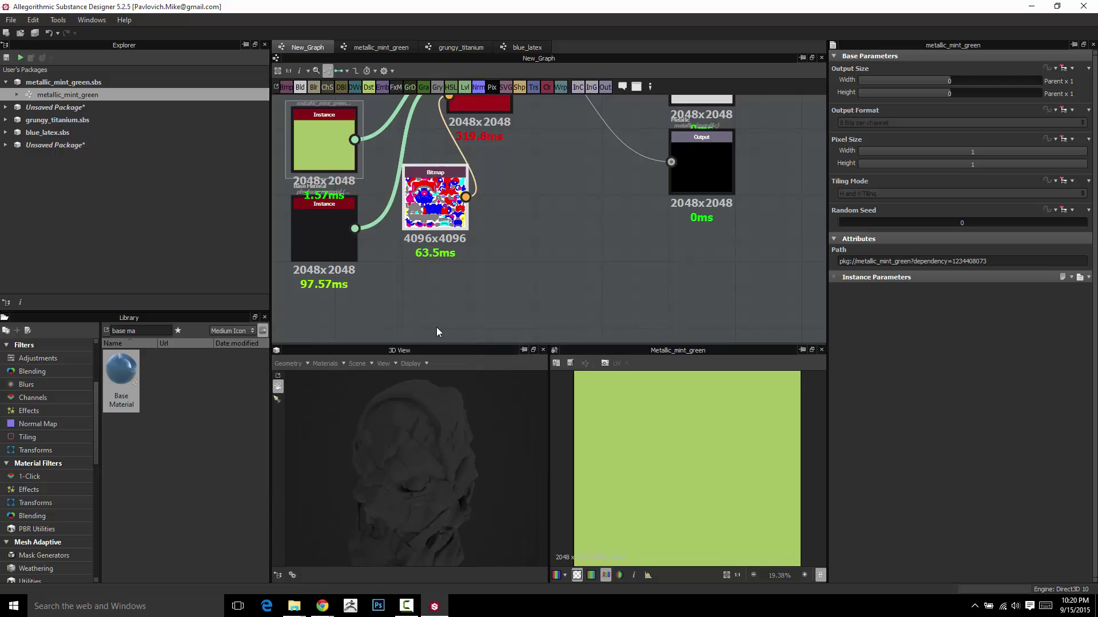
pyautogui.moveTo(171, 268); pyautogui.dragTo(172, 268)
pyautogui.moveTo(826, 285); pyautogui.dragTo(938, 290)
pyautogui.moveTo(498, 208); pyautogui.dragTo(656, 265, button='middle')
pyautogui.scroll(-2, 595, 246)
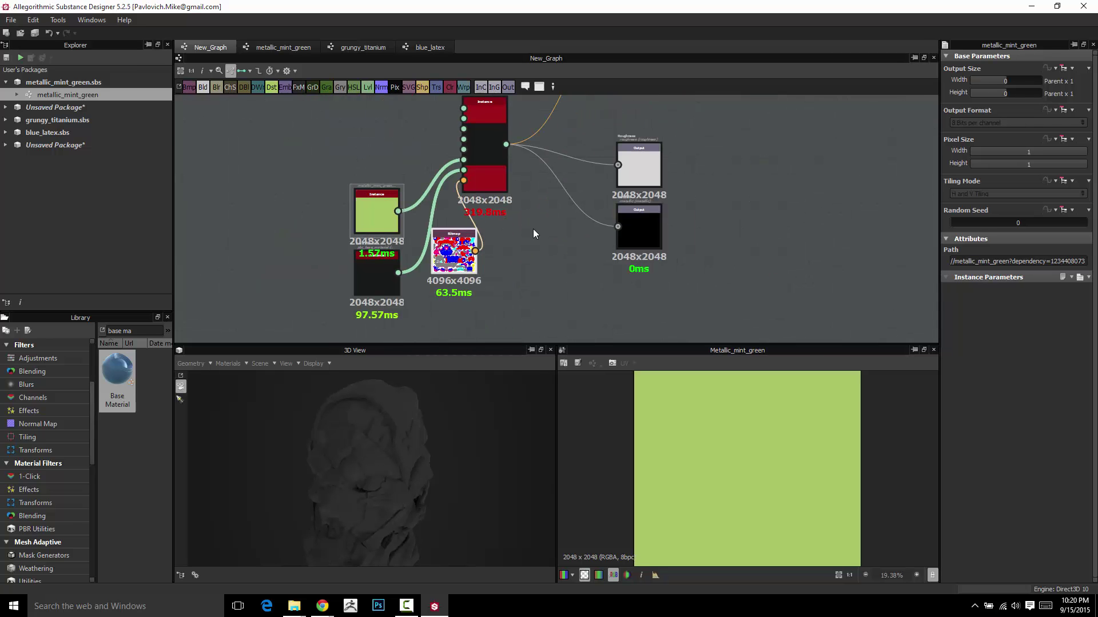
# - Examine the color ID bitmap in the 2D view, the two material nodes' parameters and the helmet in the 3D view
pyautogui.click(452, 251)
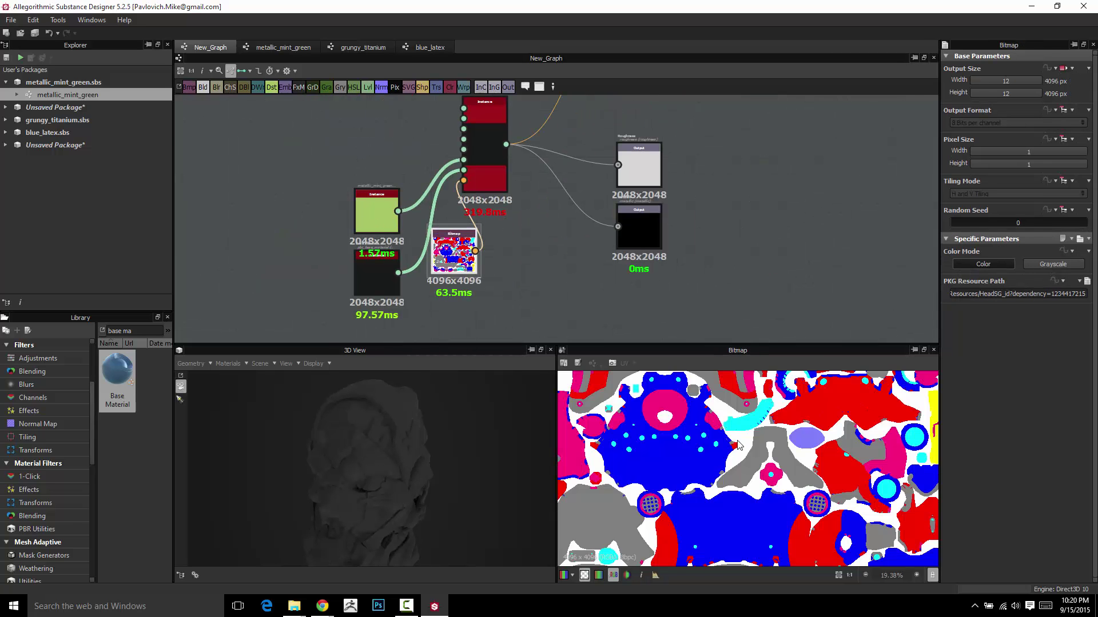
pyautogui.scroll(-3, 717, 441)
pyautogui.scroll(2, 702, 440)
pyautogui.scroll(-1, 702, 440)
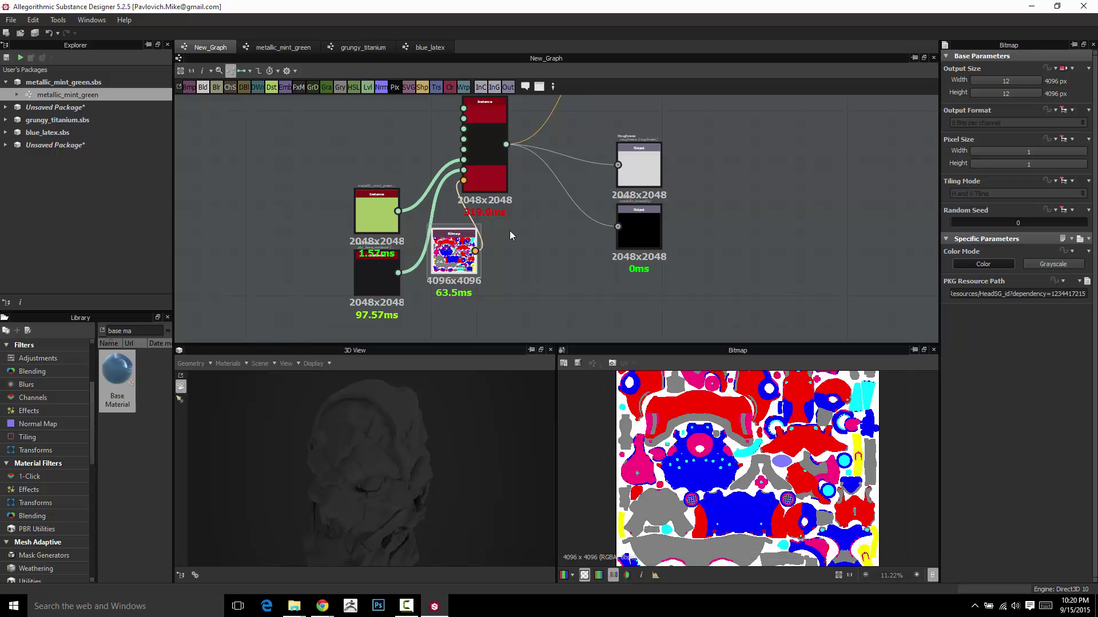
pyautogui.click(366, 217)
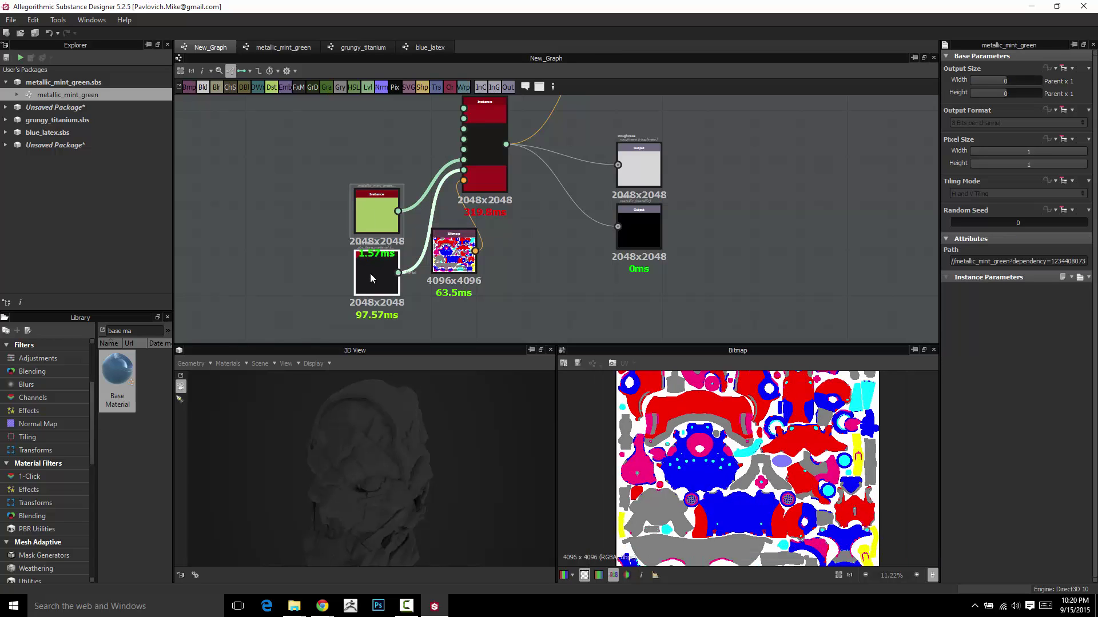
pyautogui.moveTo(581, 255); pyautogui.dragTo(521, 255, button='middle')
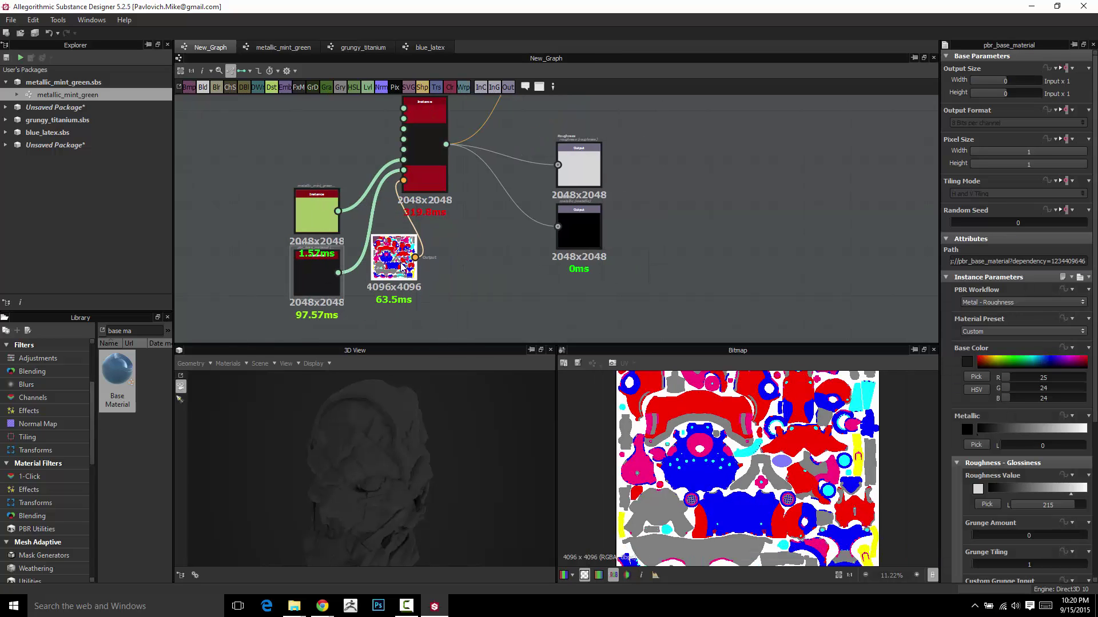
pyautogui.moveTo(430, 454); pyautogui.dragTo(354, 448)
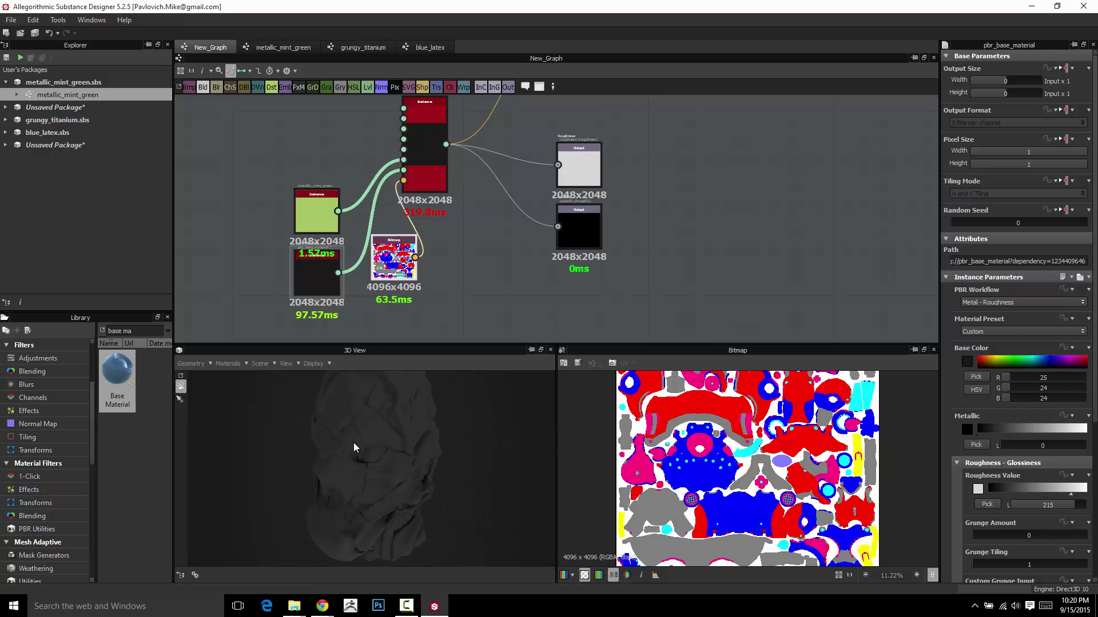
# - Connect the color ID Bitmap directly to the Base Color output to preview the ID colors on the helmet
pyautogui.scroll(-2, 512, 322)
pyautogui.moveTo(503, 183); pyautogui.dragTo(449, 239, button='middle')
pyautogui.click(428, 283)
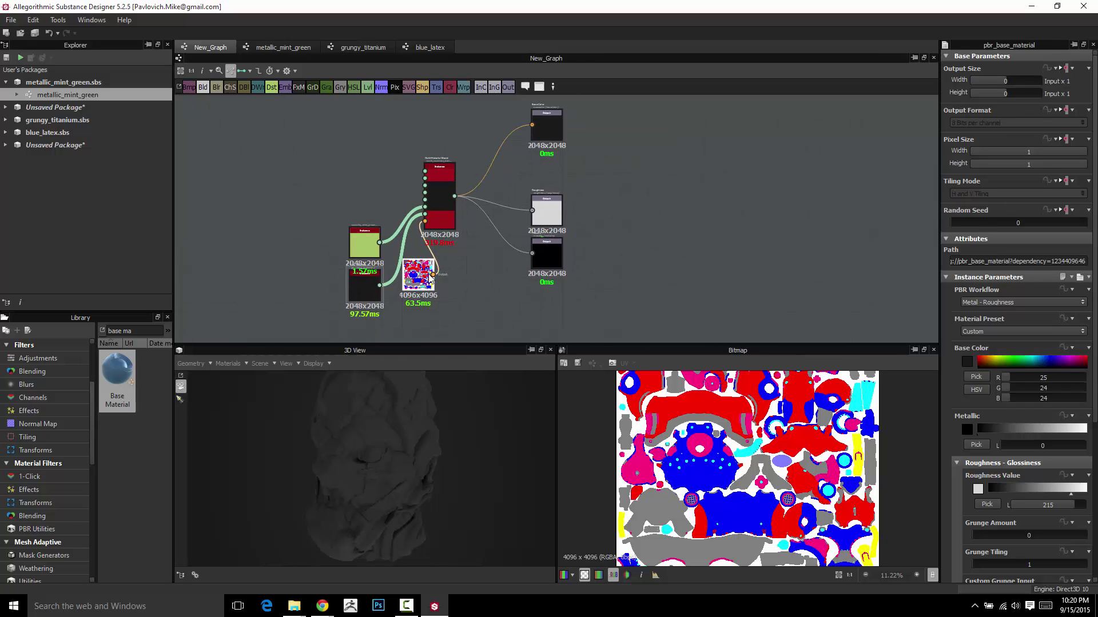
pyautogui.moveTo(434, 274); pyautogui.dragTo(533, 127)
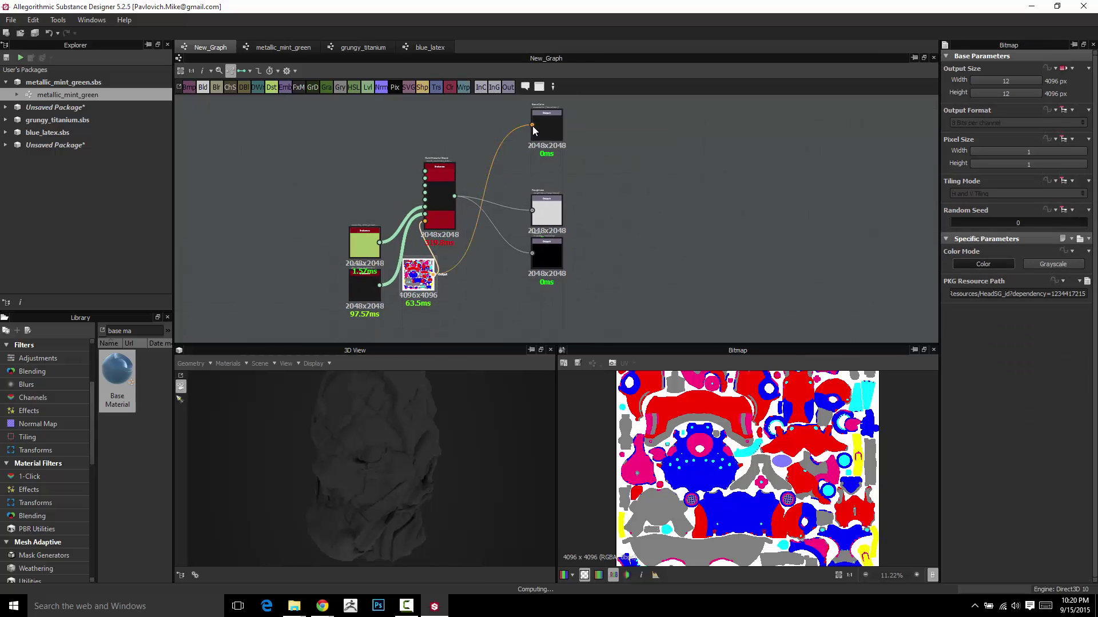
pyautogui.moveTo(427, 426); pyautogui.dragTo(370, 419)
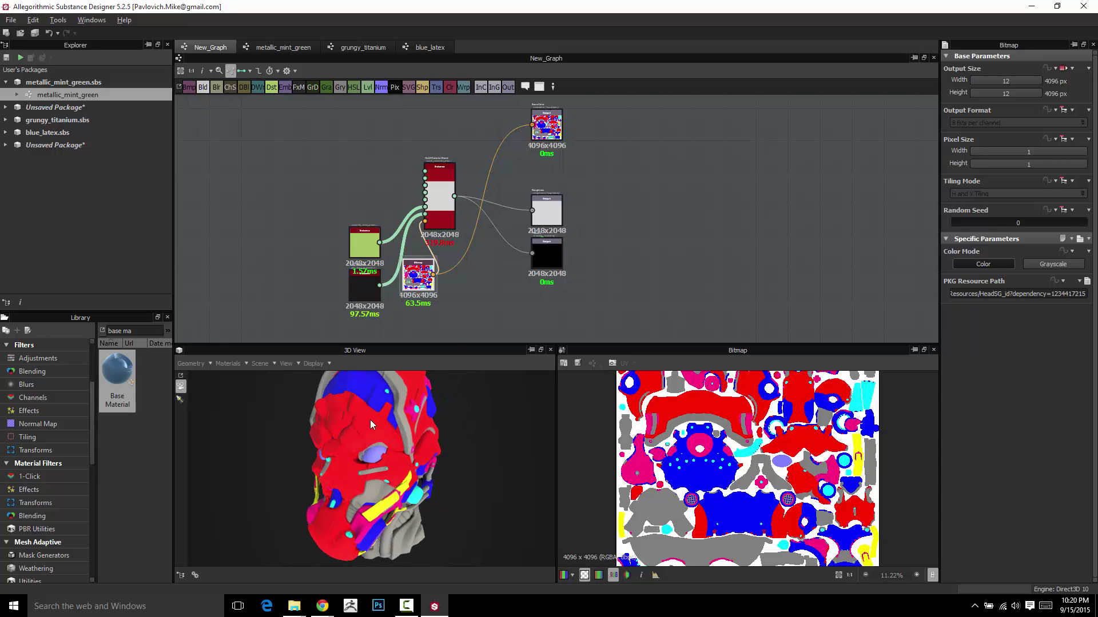
# - Reconnect the Multi-Material Blend to the Base Color output and the normal map node to the normal output
pyautogui.moveTo(454, 196); pyautogui.dragTo(531, 126)
pyautogui.scroll(-3, 534, 232)
pyautogui.moveTo(533, 232); pyautogui.dragTo(521, 156, button='middle')
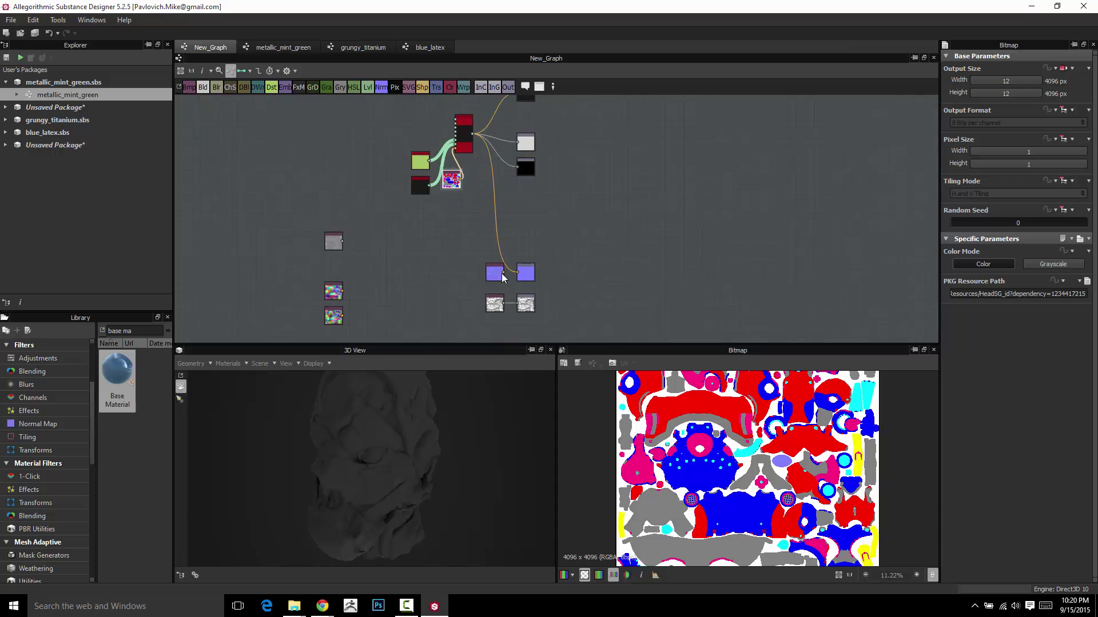
pyautogui.moveTo(504, 273); pyautogui.dragTo(517, 271)
# - Expand the Material 2 parameters of the Multi-Material Blend node and collapse those of Material 7
pyautogui.scroll(4, 486, 194)
pyautogui.moveTo(490, 137); pyautogui.dragTo(519, 259, button='middle')
pyautogui.scroll(2, 519, 258)
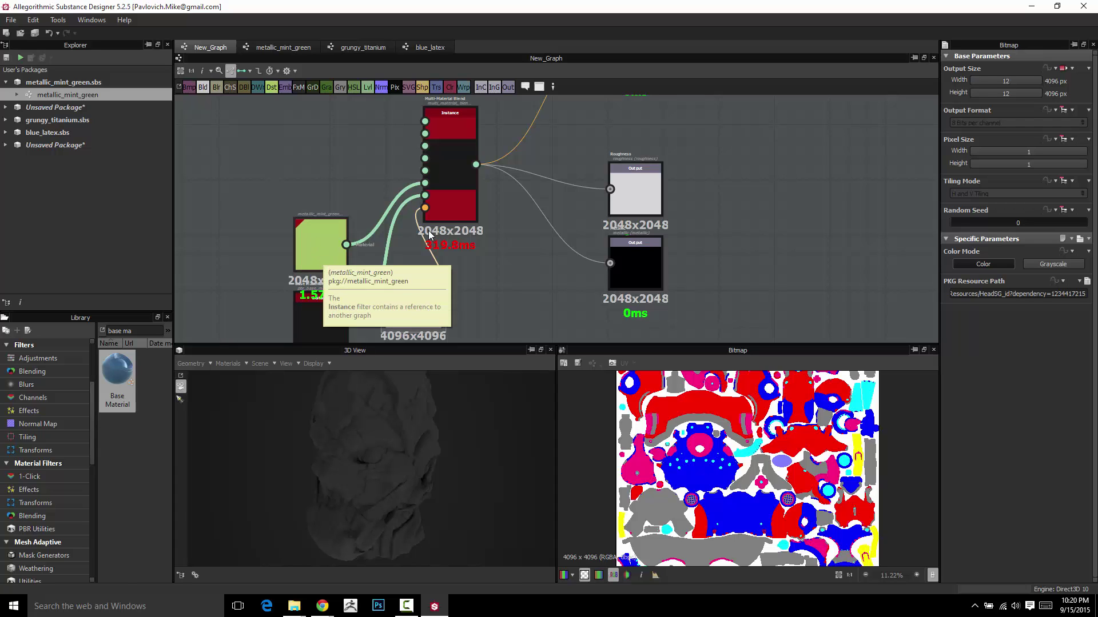
pyautogui.click(458, 166)
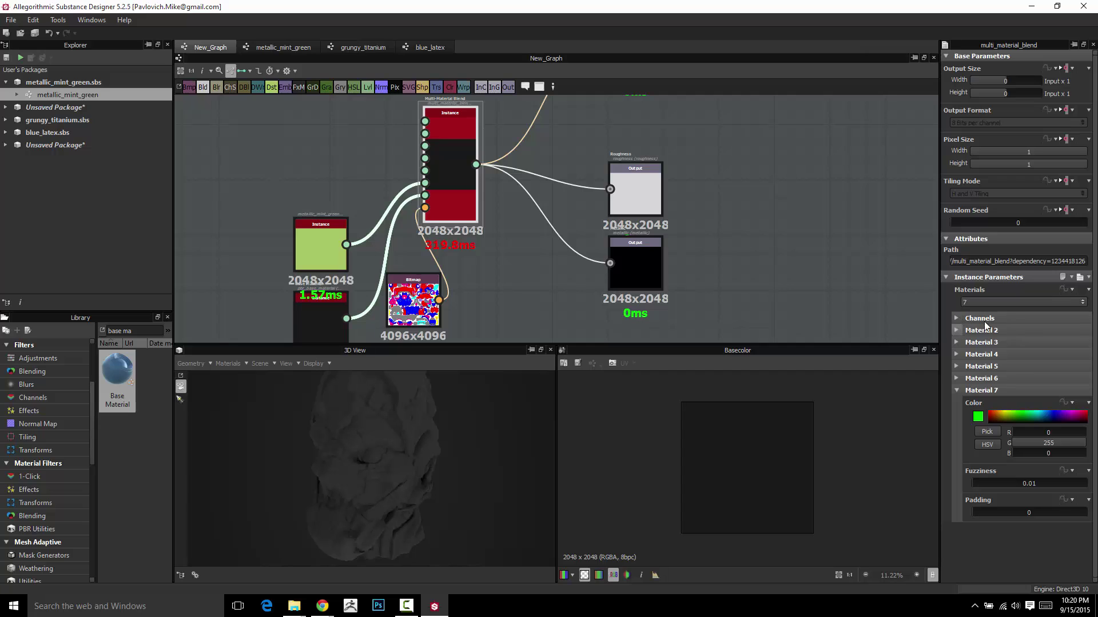
pyautogui.click(955, 330)
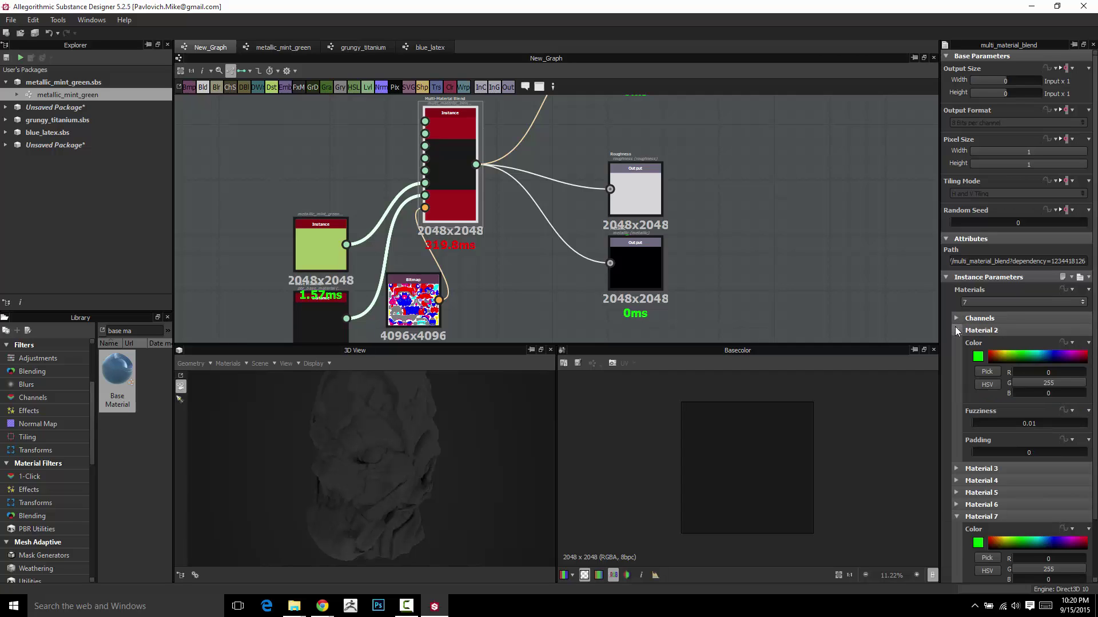
pyautogui.click(957, 329)
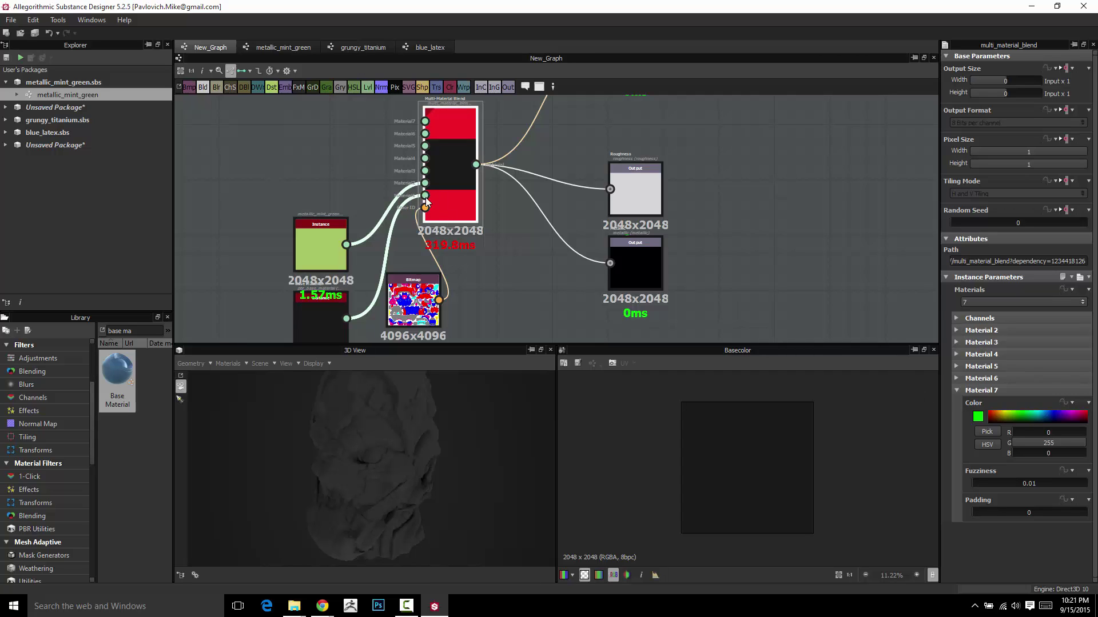
pyautogui.click(956, 330)
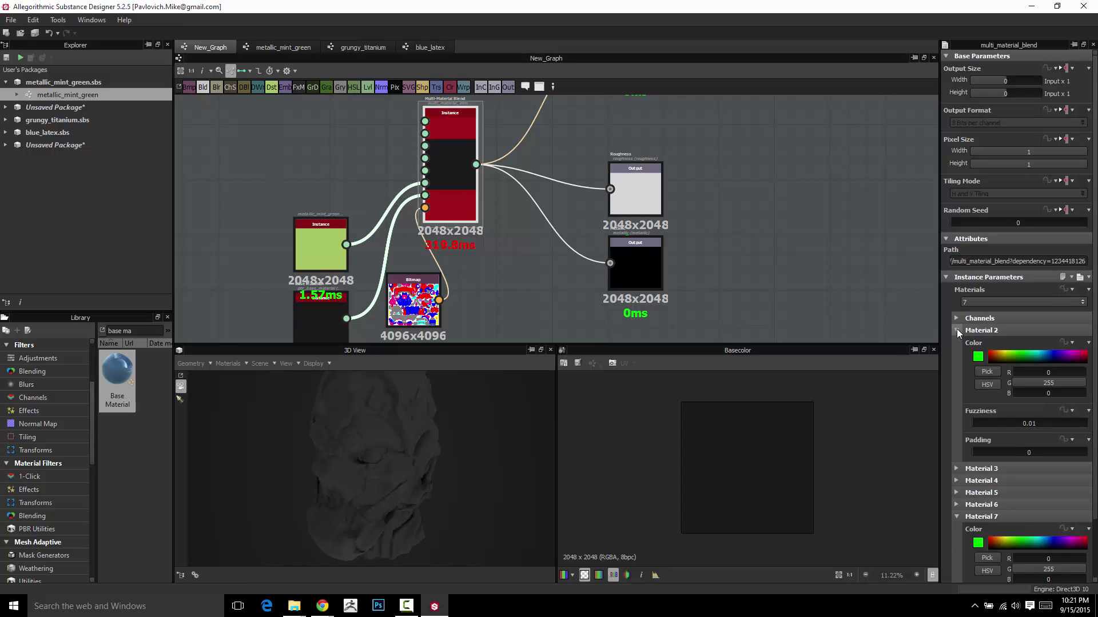
pyautogui.click(957, 517)
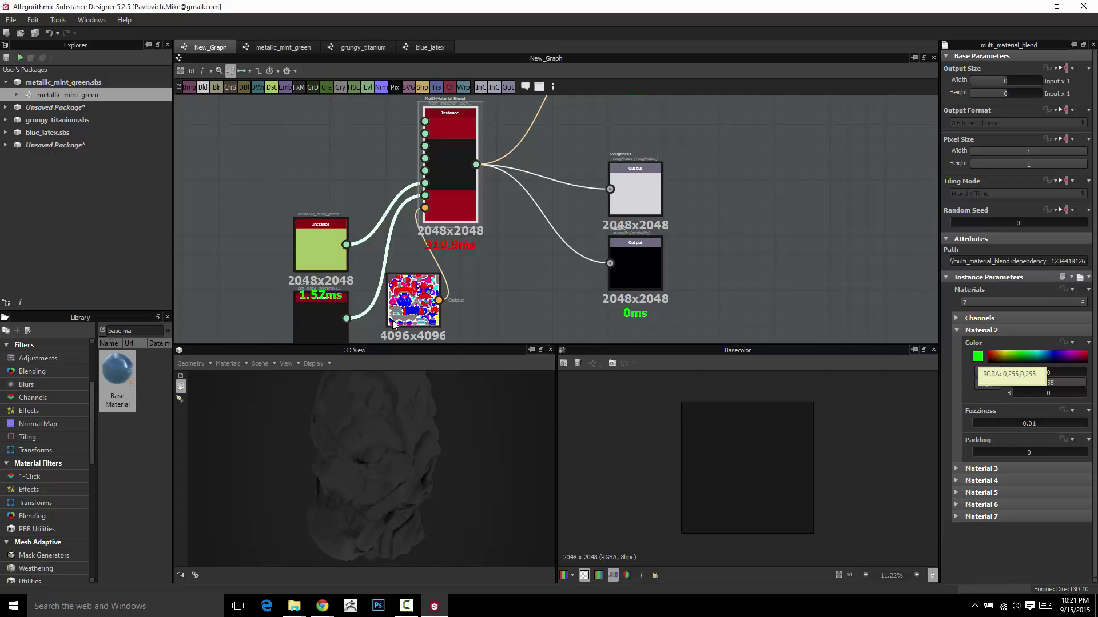
# - Display the color ID bitmap in the 2D view and sample its red (255, 0, 0) as the blend's Material 2 color
pyautogui.click(418, 304)
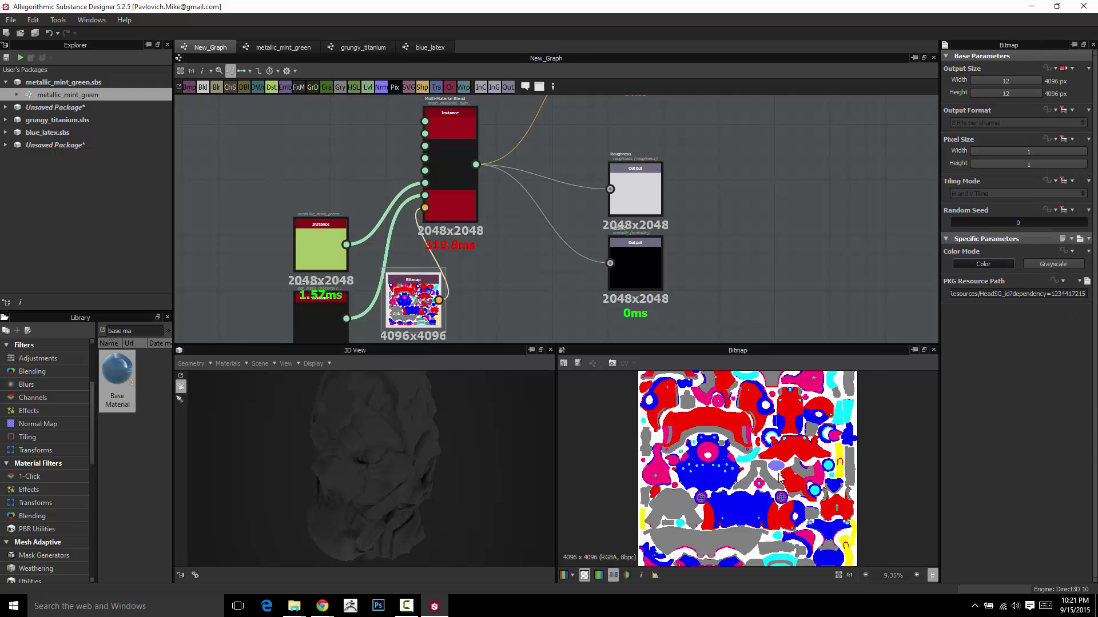
pyautogui.scroll(2, 694, 453)
pyautogui.scroll(-2, 693, 434)
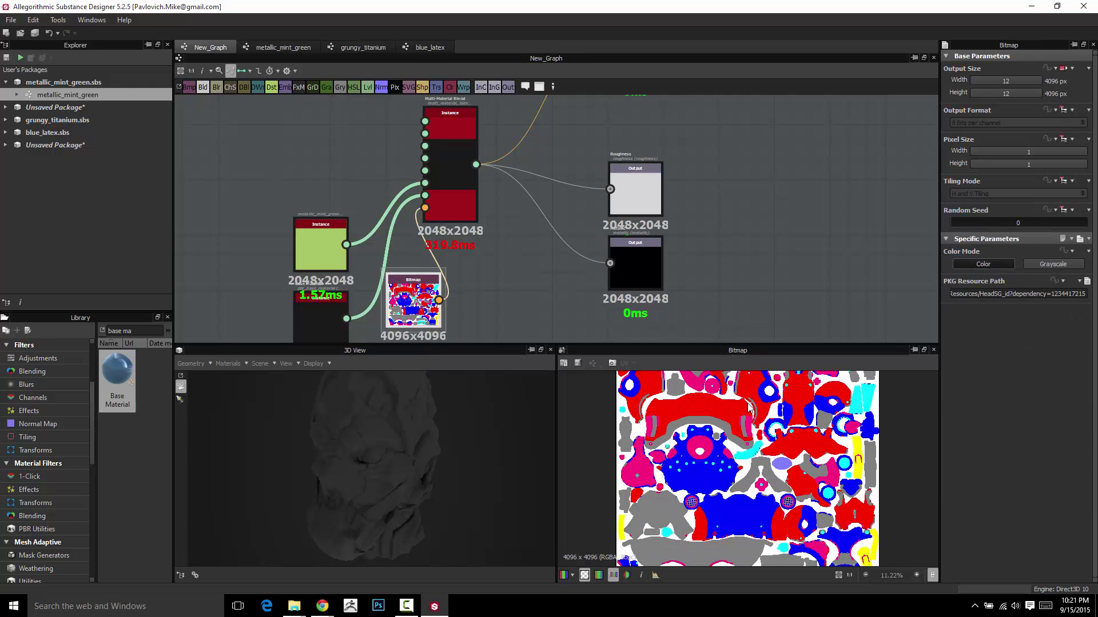
pyautogui.scroll(2, 694, 432)
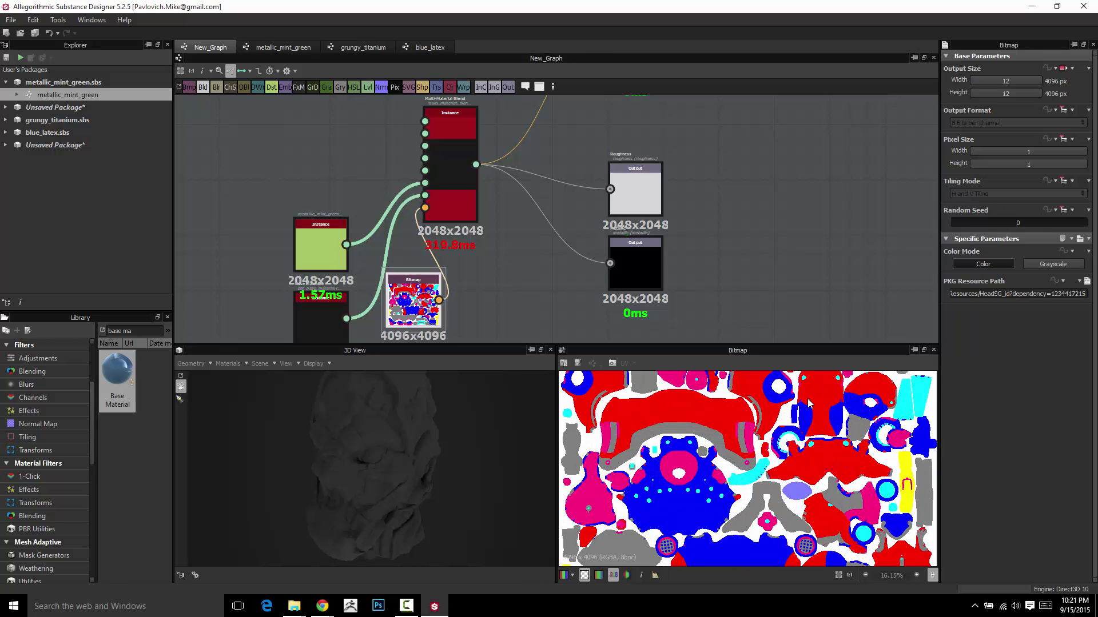
pyautogui.click(455, 160)
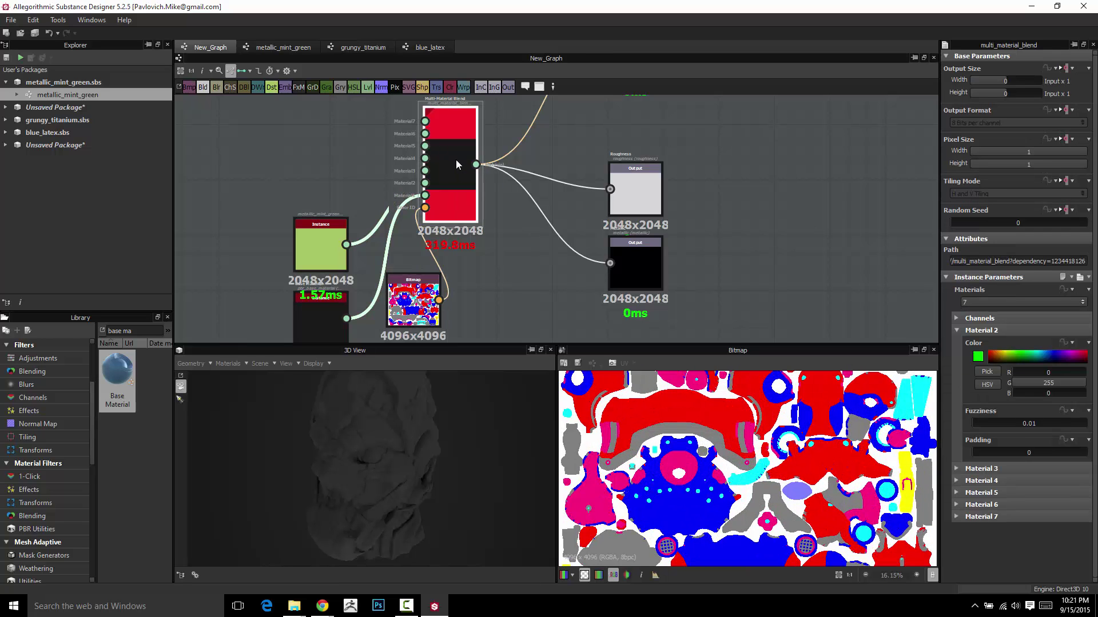
pyautogui.click(979, 358)
pyautogui.click(555, 298)
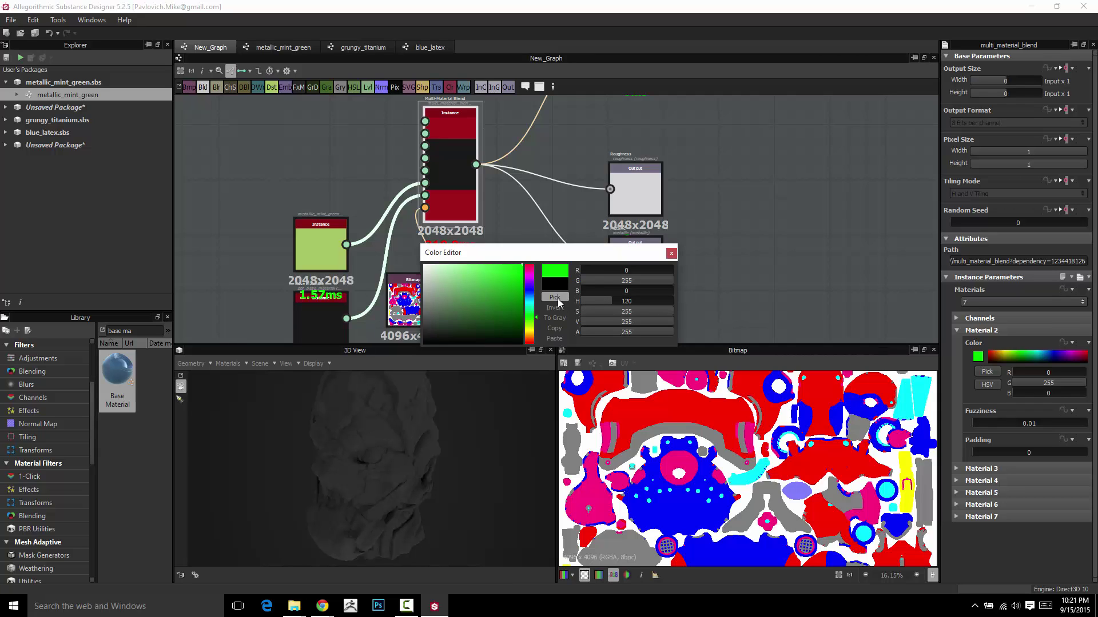
pyautogui.click(674, 399)
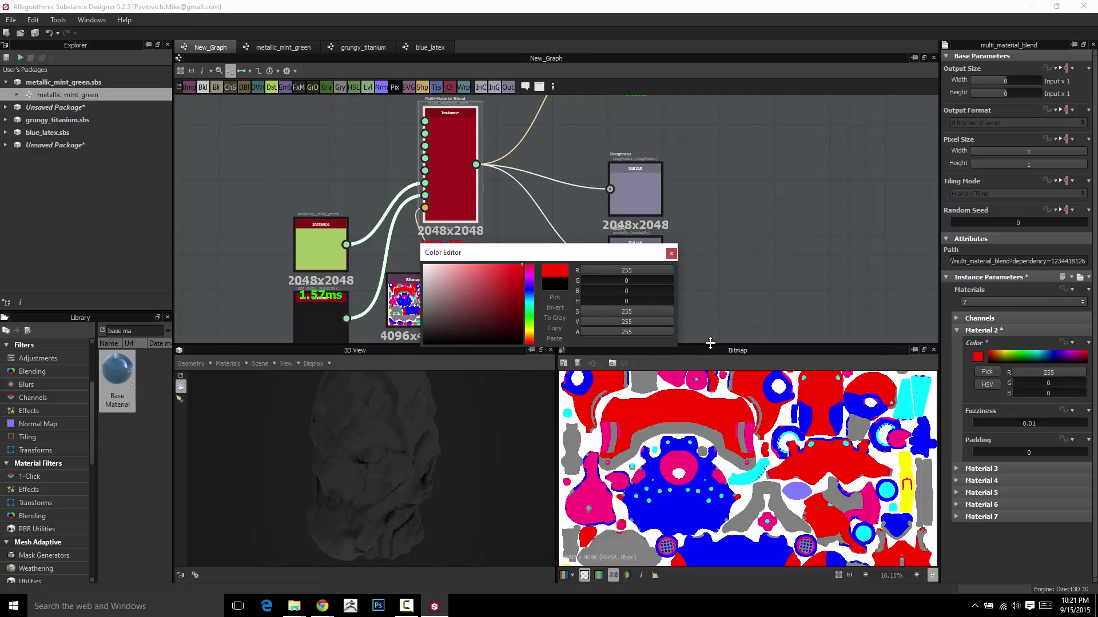
pyautogui.click(672, 253)
# - Check the mint green areas on the helmet in the 3D view and inspect the Base Color output in the 2D view
pyautogui.moveTo(407, 413)
pyautogui.mouseDown()
pyautogui.moveTo(306, 448)
pyautogui.moveTo(407, 428)
pyautogui.mouseUp()
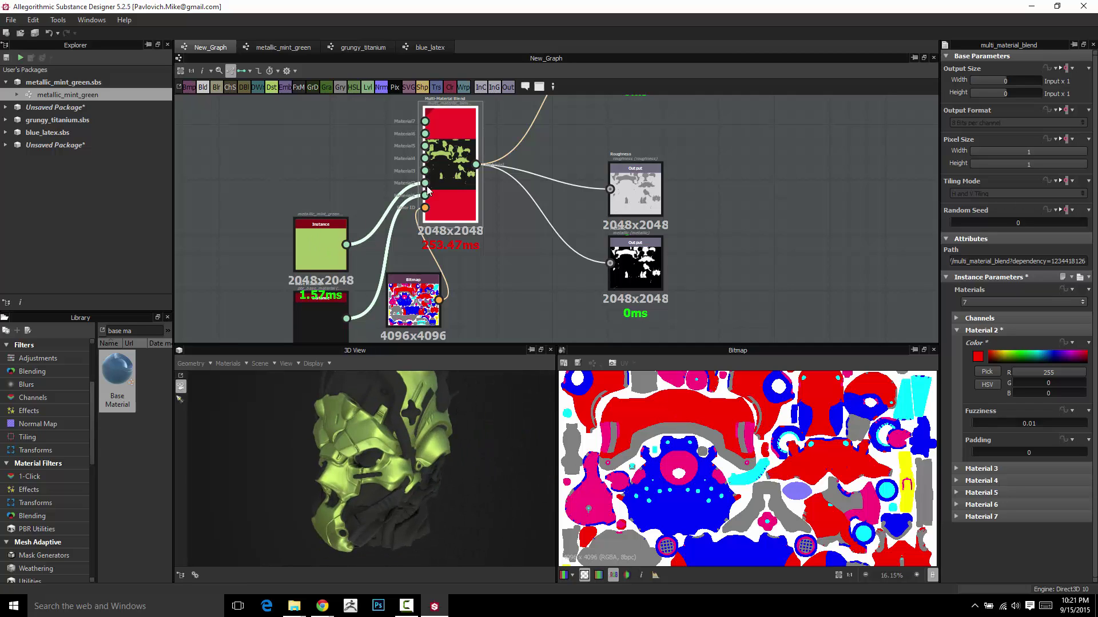
pyautogui.scroll(-3, 683, 178)
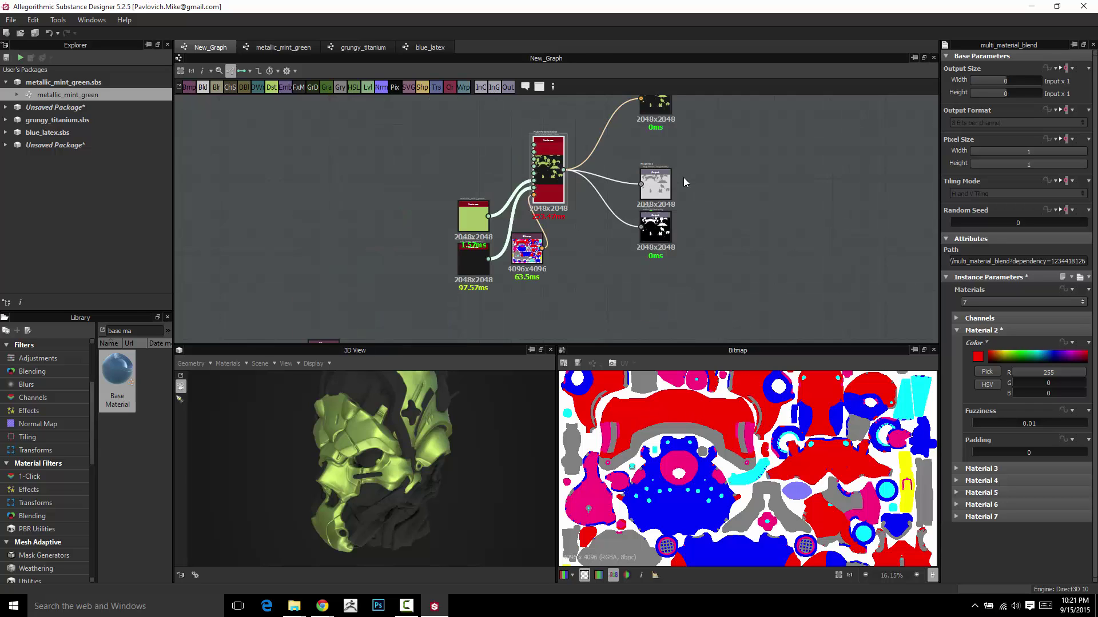
pyautogui.scroll(1, 657, 217)
pyautogui.moveTo(654, 251); pyautogui.dragTo(644, 232, button='middle')
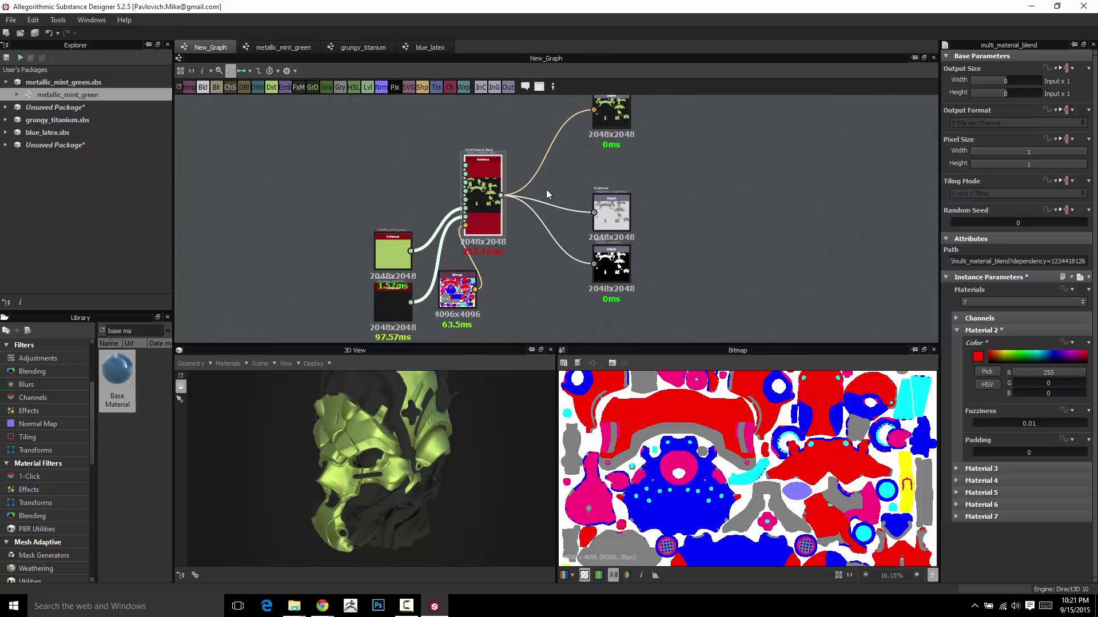
pyautogui.scroll(5, 613, 171)
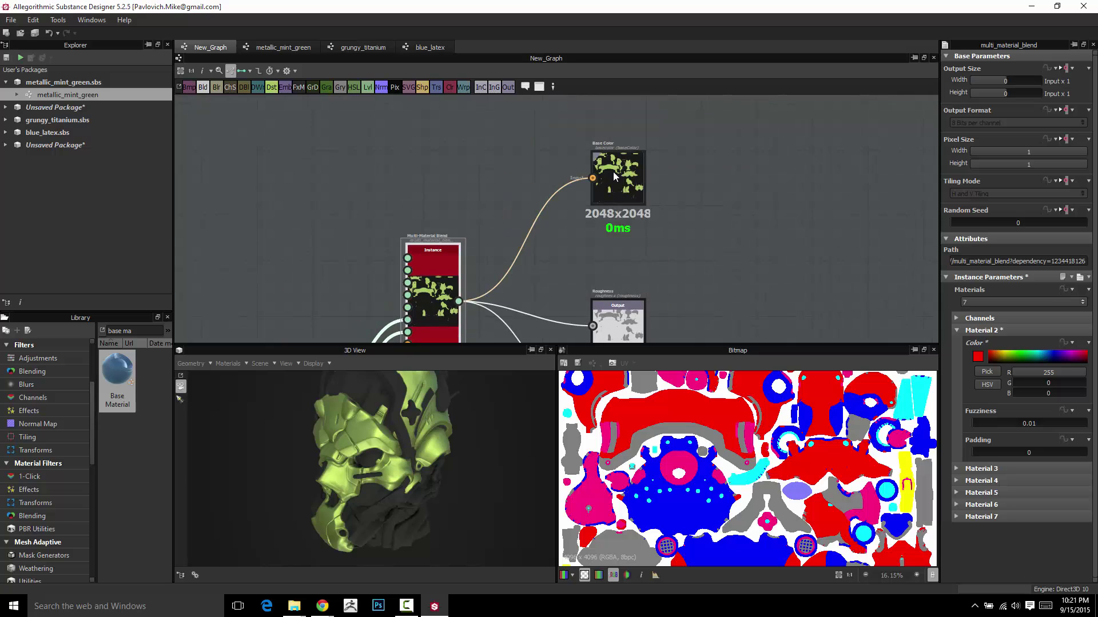
pyautogui.click(620, 166)
pyautogui.scroll(3, 674, 433)
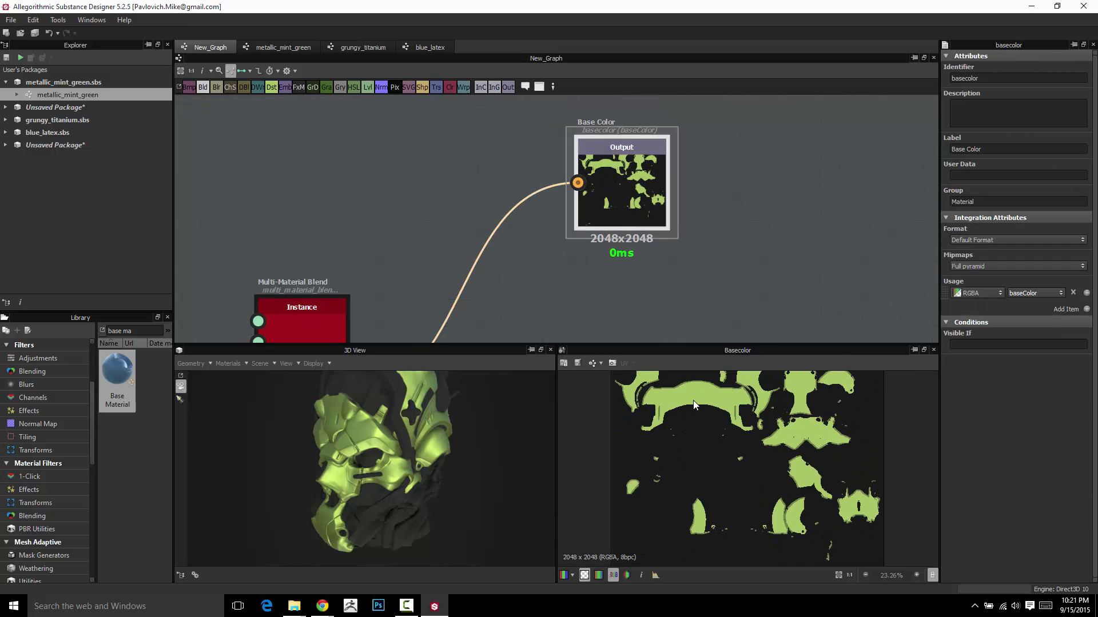
# - Inspect the Roughness output, the Base Material node's parameters and the Metallic output
pyautogui.moveTo(689, 307); pyautogui.dragTo(691, 234, button='middle')
pyautogui.click(609, 240)
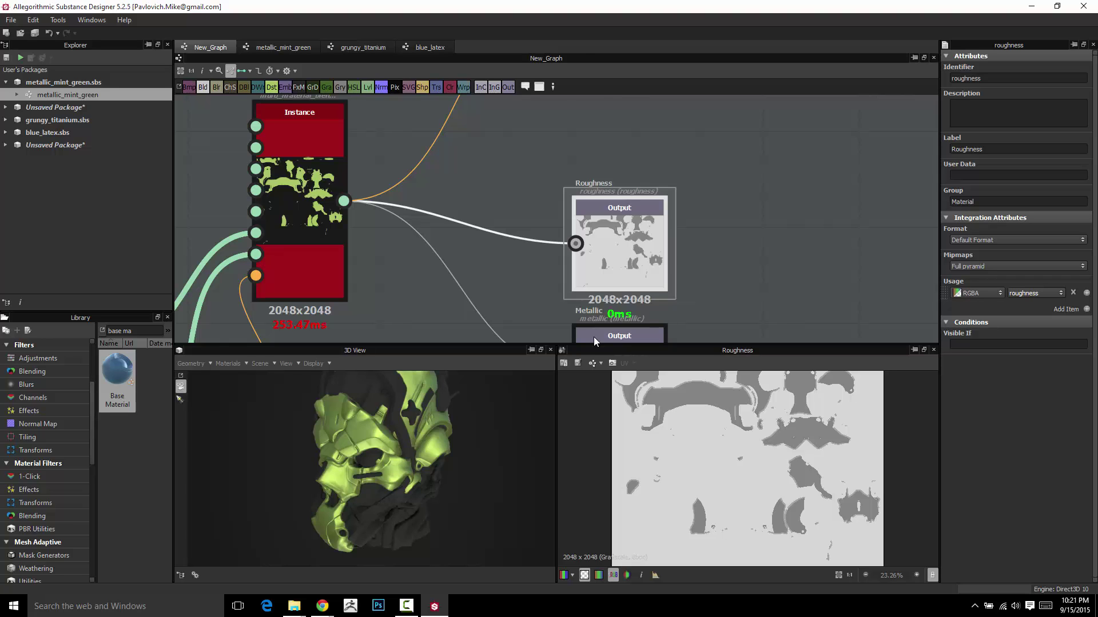
pyautogui.scroll(-2, 595, 337)
pyautogui.moveTo(572, 320); pyautogui.dragTo(609, 173, button='middle')
pyautogui.click(256, 281)
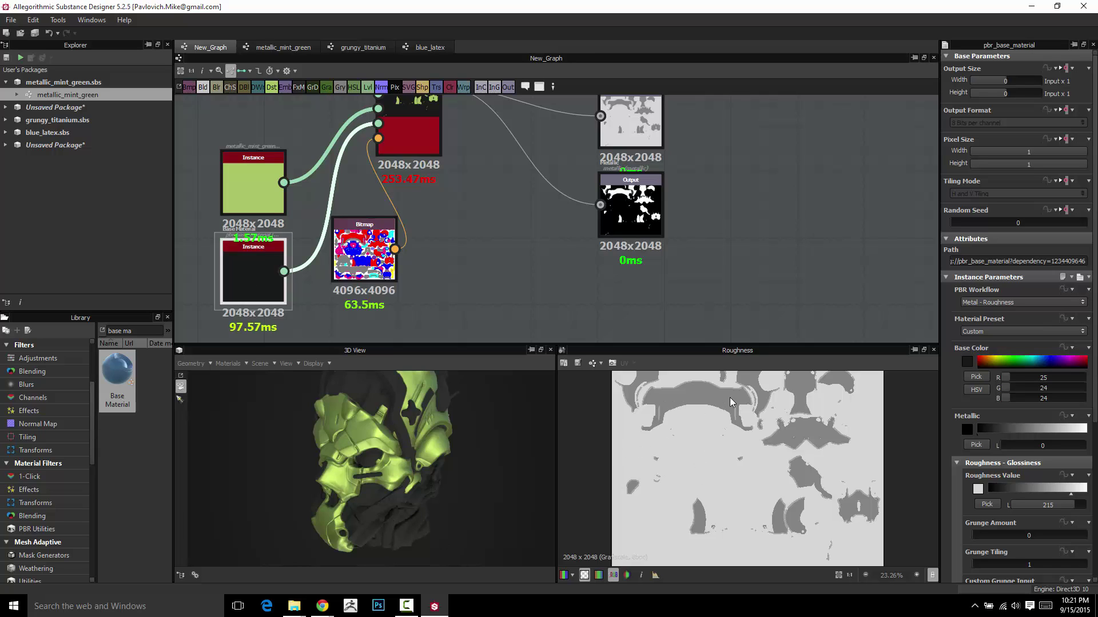
pyautogui.moveTo(686, 292); pyautogui.dragTo(677, 327, button='middle')
pyautogui.doubleClick(622, 241)
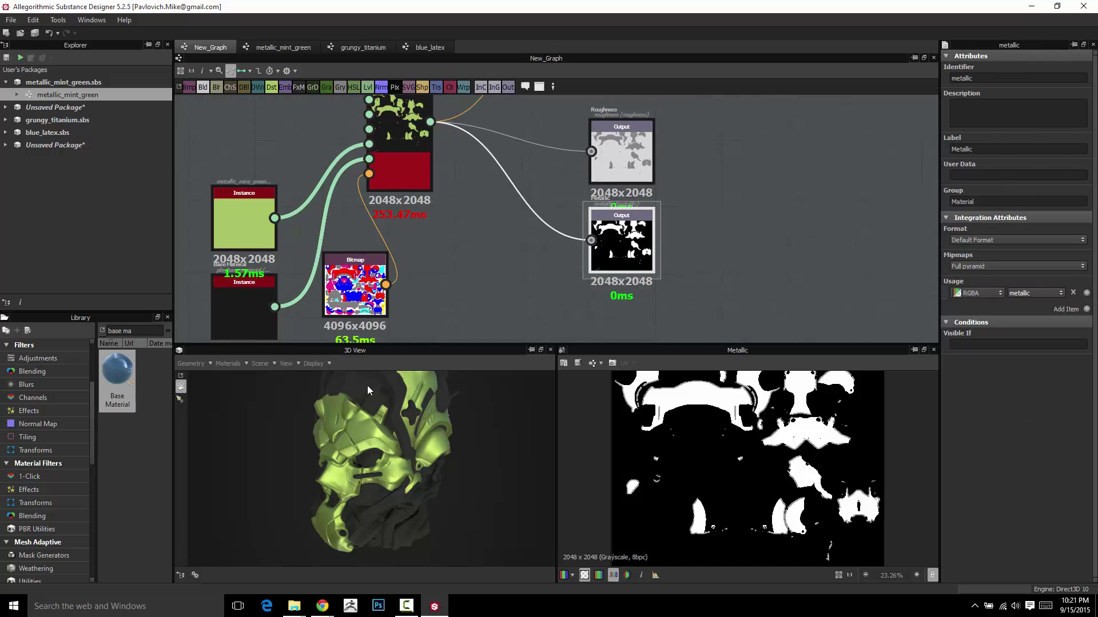
# - Add the grungy_titanium graph as an instance node and connect it to the Multi-Material Blend's Material 3 input
pyautogui.moveTo(665, 413); pyautogui.dragTo(665, 459, button='middle')
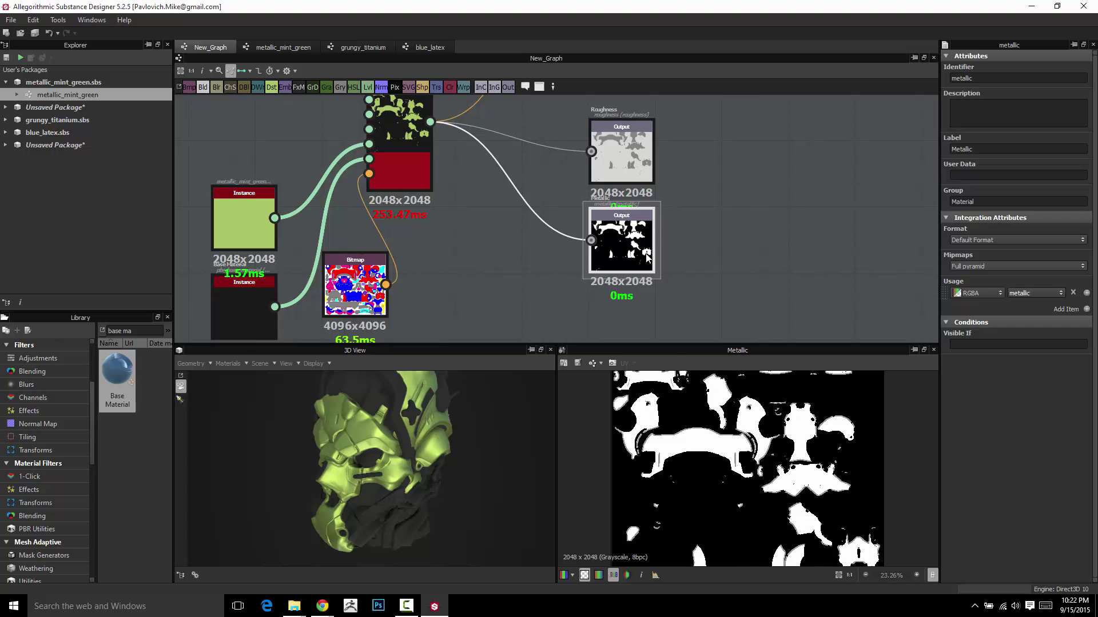
pyautogui.moveTo(433, 479)
pyautogui.mouseDown()
pyautogui.moveTo(444, 412)
pyautogui.moveTo(446, 469)
pyautogui.mouseUp()
pyautogui.scroll(-3, 483, 201)
pyautogui.moveTo(483, 201); pyautogui.dragTo(483, 229, button='middle')
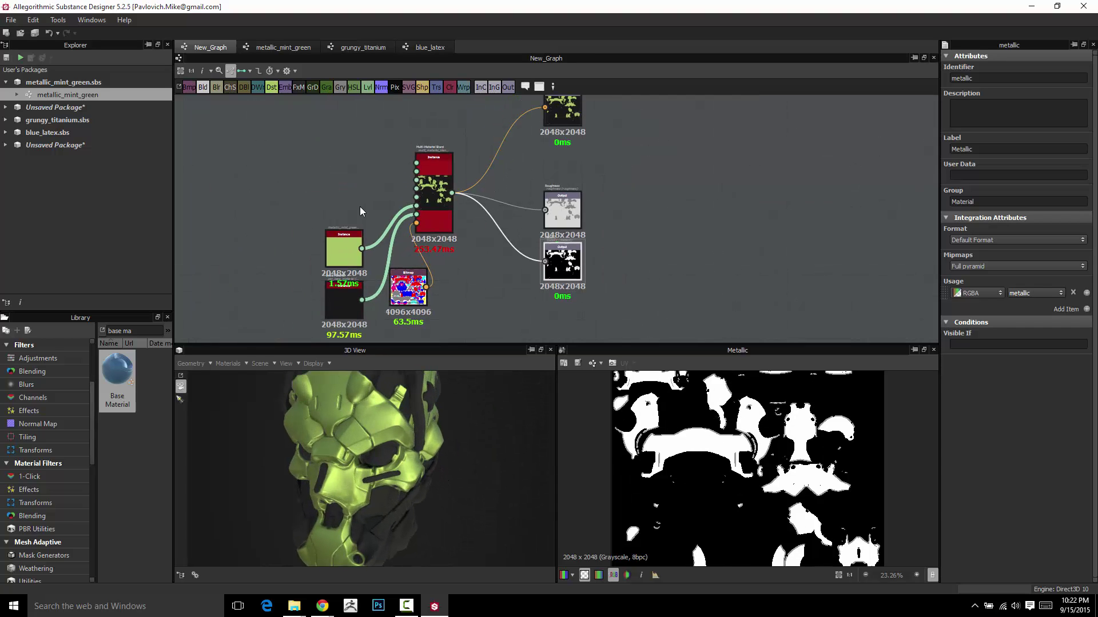
pyautogui.click(6, 120)
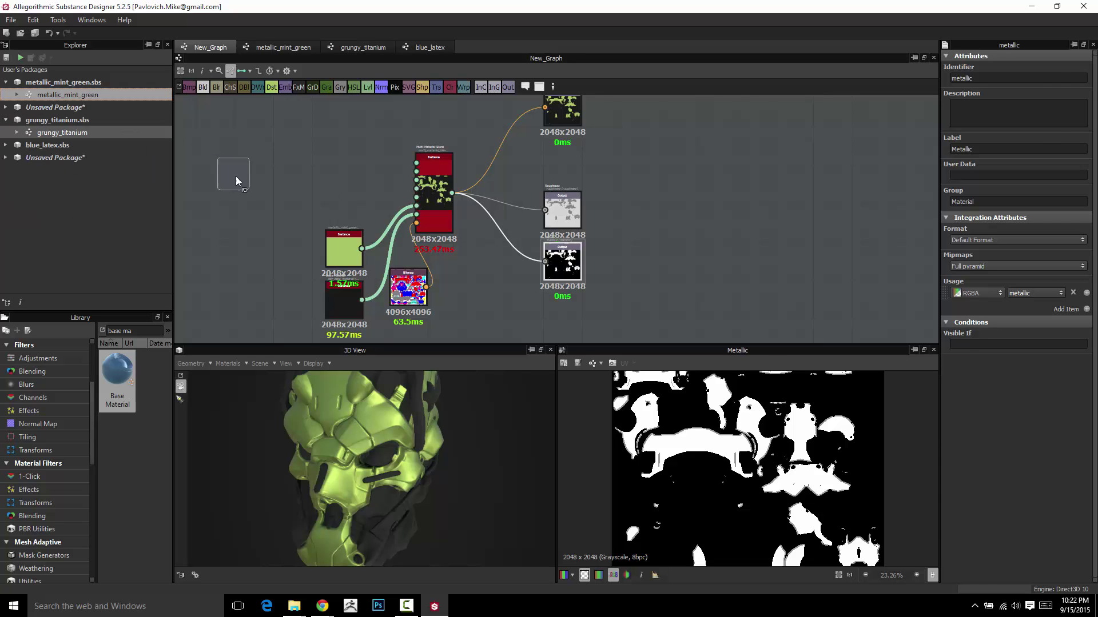
pyautogui.moveTo(236, 176); pyautogui.dragTo(410, 201)
pyautogui.scroll(4, 409, 201)
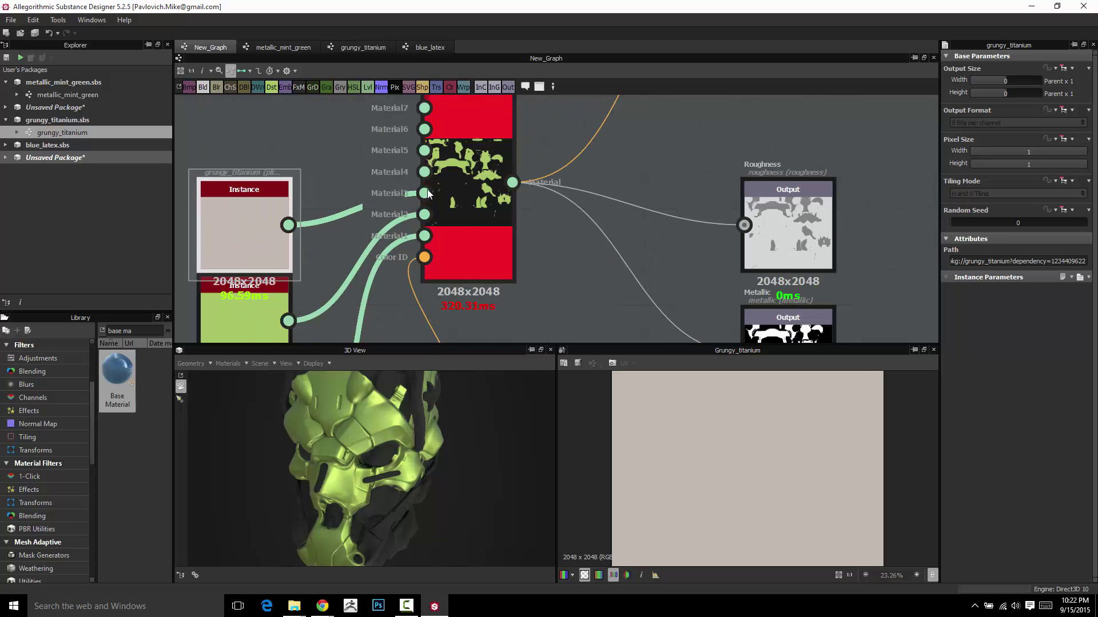
pyautogui.scroll(-2, 478, 220)
# - Compare the Multi-Material Blend's base color result with the color ID bitmap in the 2D view
pyautogui.doubleClick(478, 193)
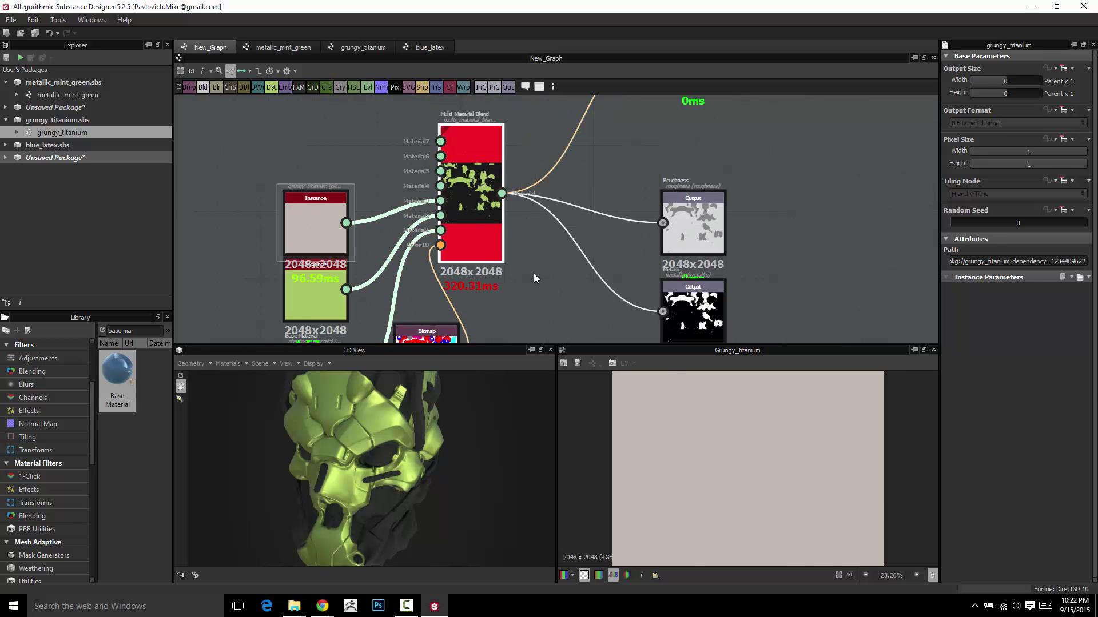
pyautogui.moveTo(535, 178); pyautogui.dragTo(530, 46, button='middle')
pyautogui.doubleClick(413, 226)
pyautogui.moveTo(473, 120); pyautogui.dragTo(448, 208, button='middle')
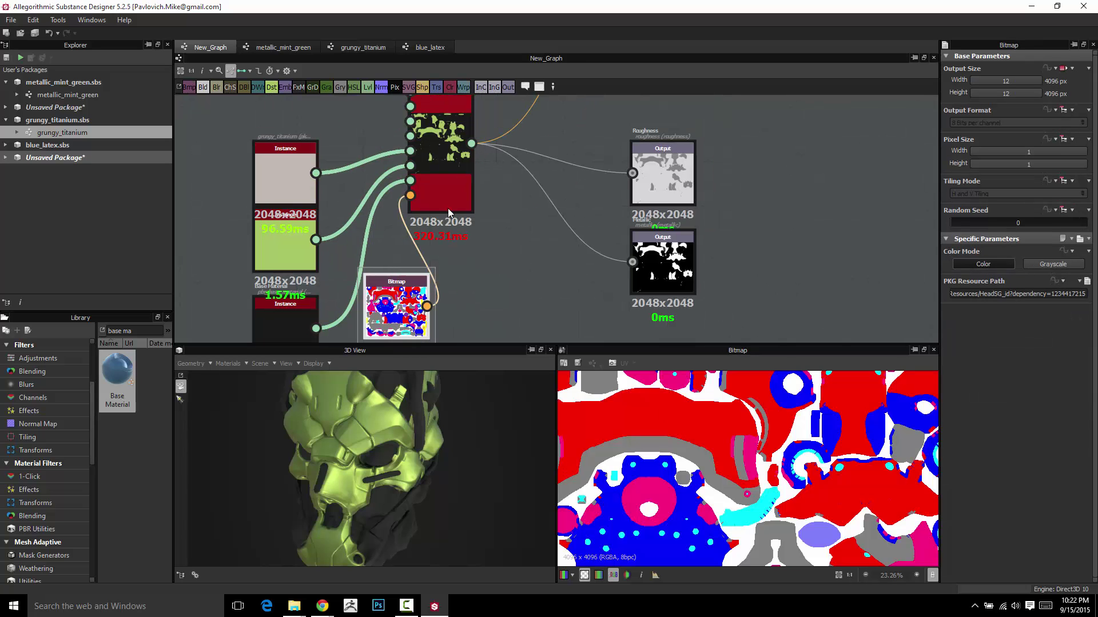
pyautogui.doubleClick(434, 146)
pyautogui.doubleClick(382, 307)
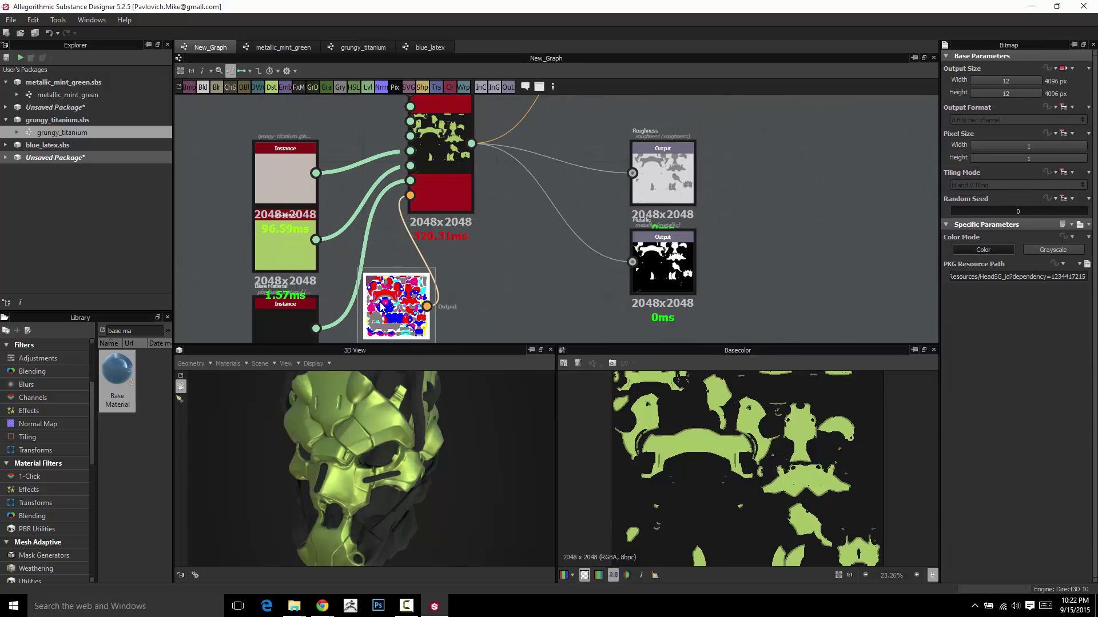
# - Set the Multi-Material Blend's Material 3 color to pure blue (0, 0, 255) using a hue of 240
pyautogui.click(441, 188)
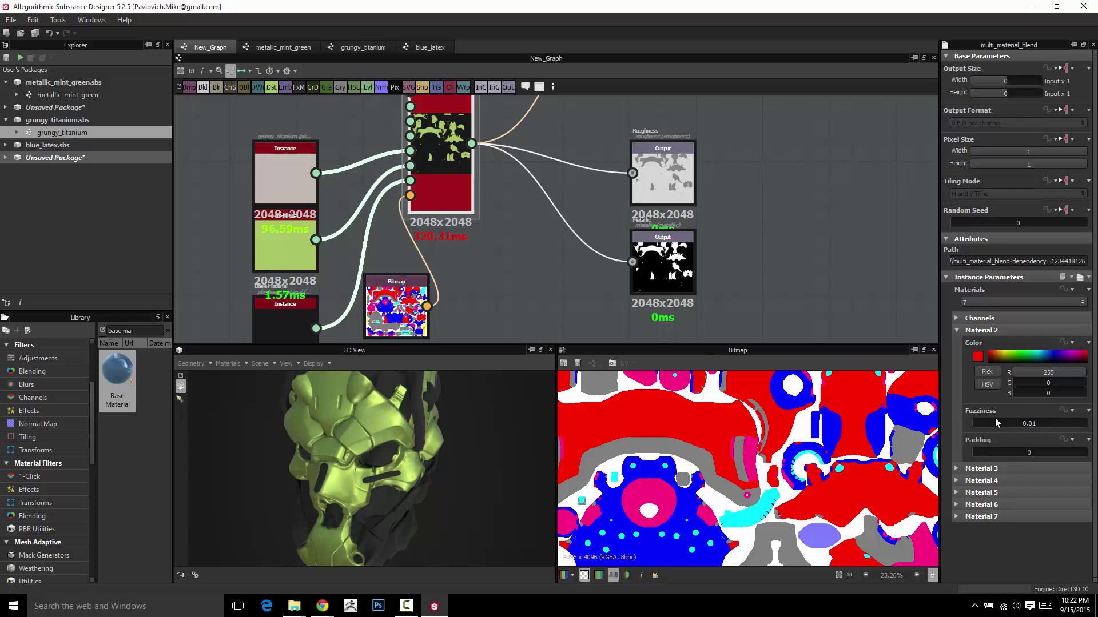
pyautogui.click(955, 330)
pyautogui.click(955, 342)
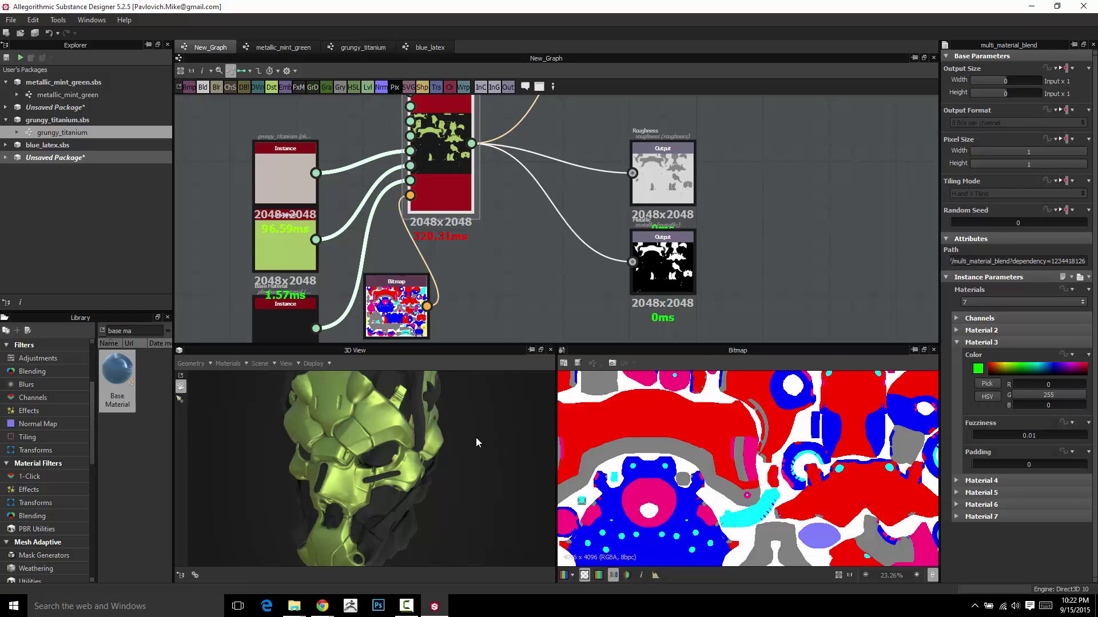
pyautogui.moveTo(475, 437); pyautogui.dragTo(329, 404)
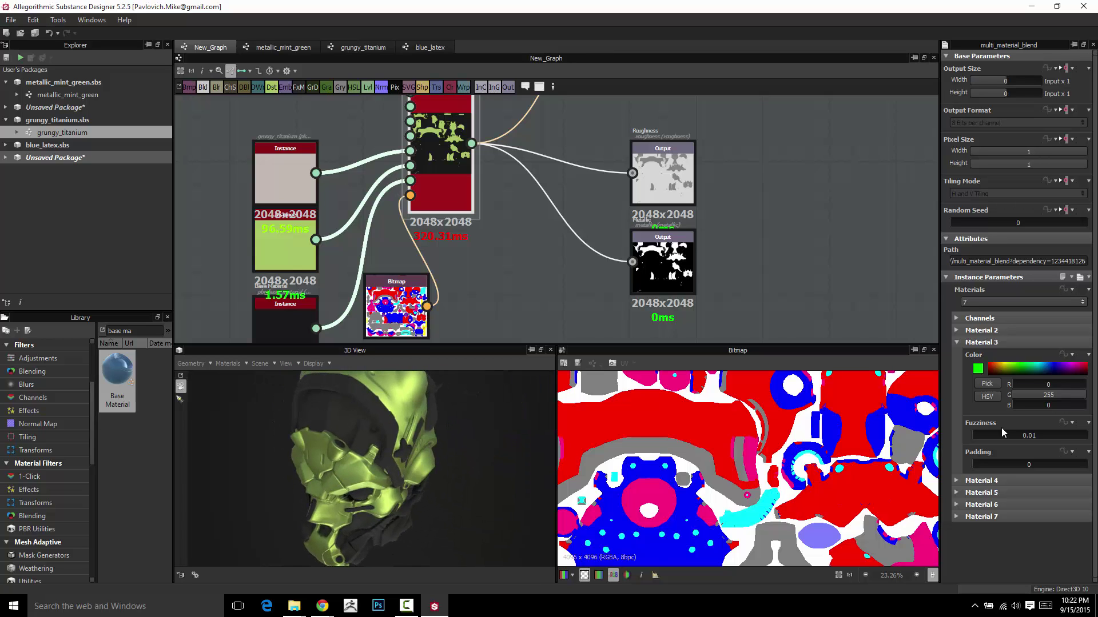
pyautogui.click(977, 369)
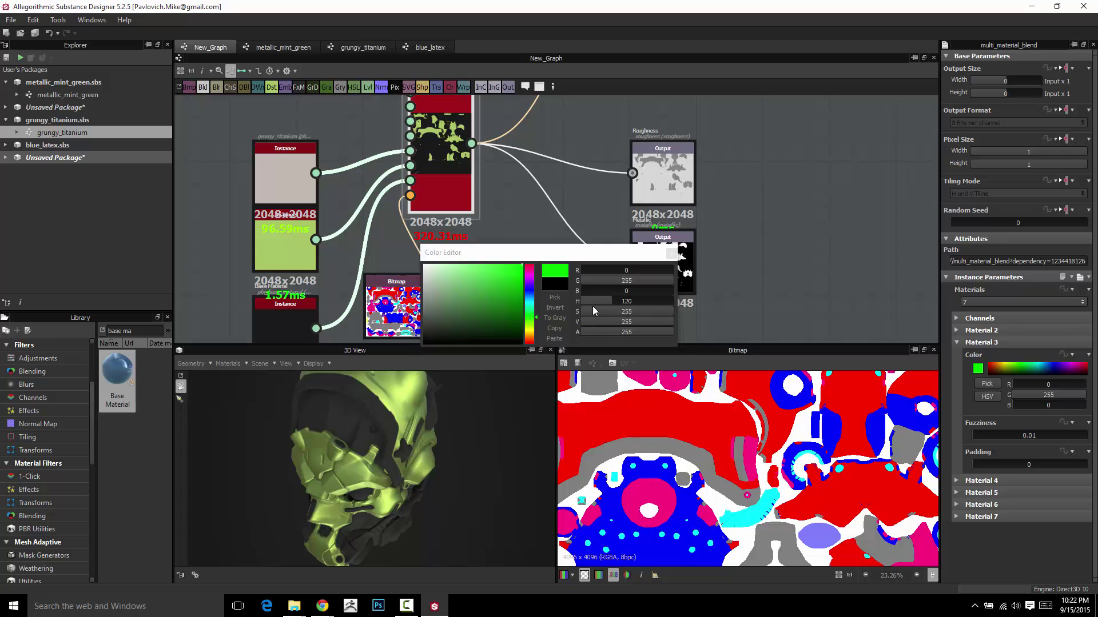
pyautogui.click(642, 301)
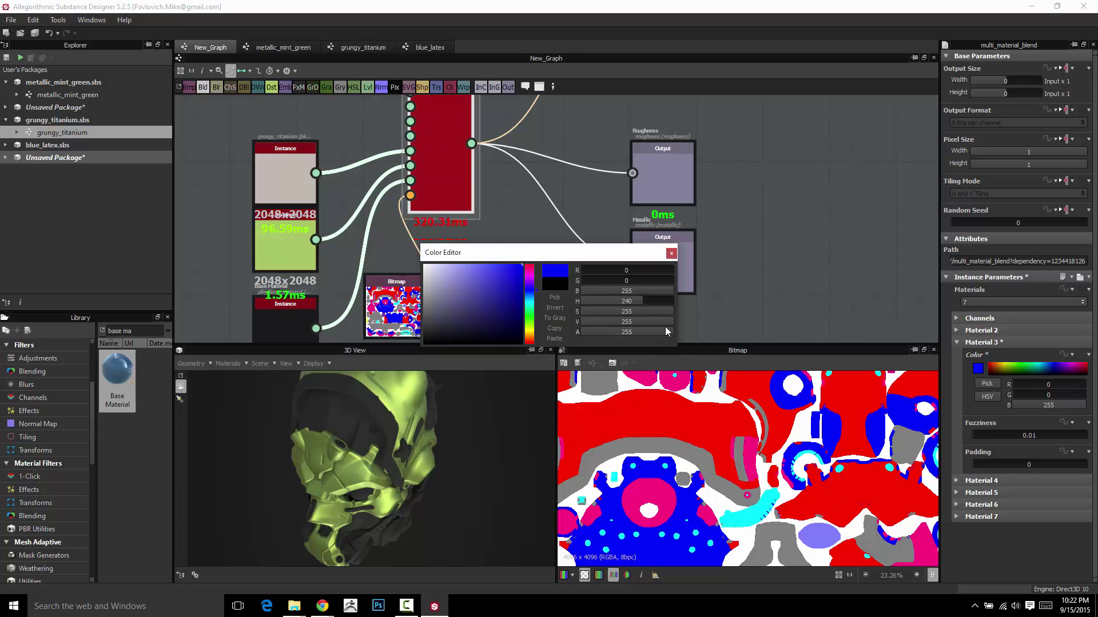
pyautogui.click(671, 253)
# - Add the blue_latex graph as an instance node and connect it to the Multi-Material Blend's Material 4 input
pyautogui.moveTo(396, 434); pyautogui.dragTo(400, 409)
pyautogui.moveTo(244, 214); pyautogui.dragTo(220, 284, button='middle')
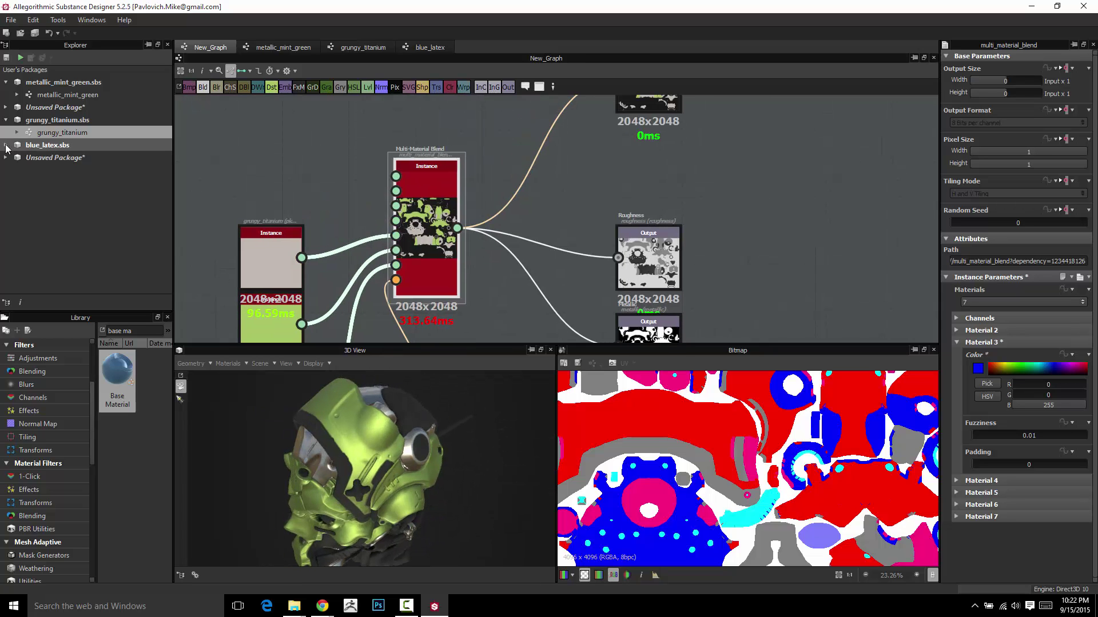
pyautogui.click(6, 145)
pyautogui.moveTo(276, 206)
pyautogui.mouseDown()
pyautogui.moveTo(270, 199)
pyautogui.moveTo(400, 224)
pyautogui.mouseUp()
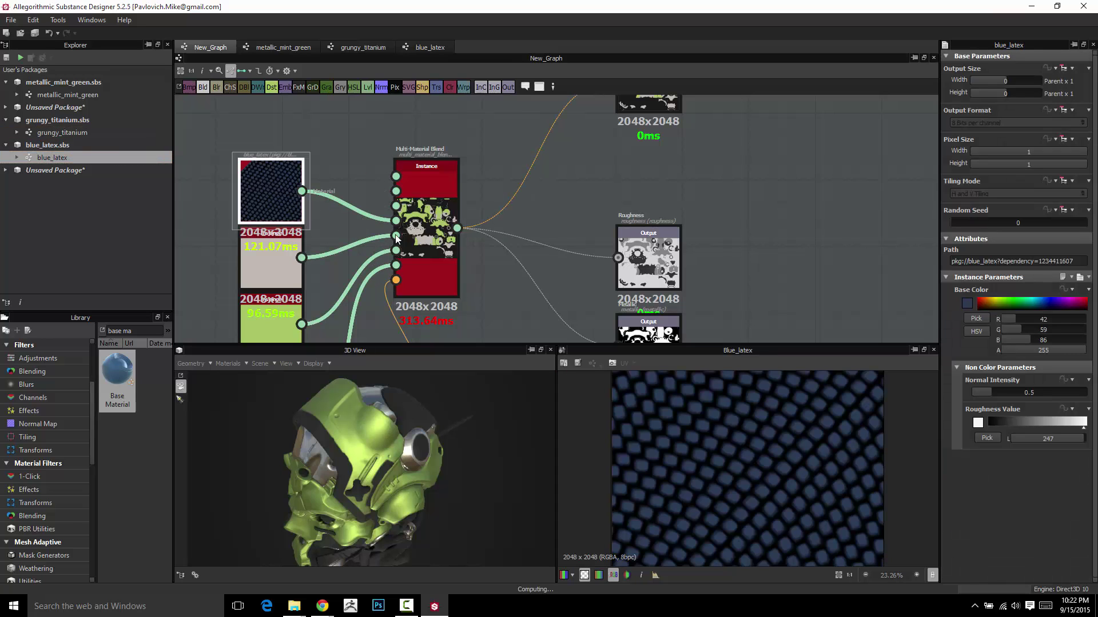
pyautogui.scroll(3, 400, 223)
pyautogui.scroll(3, 363, 211)
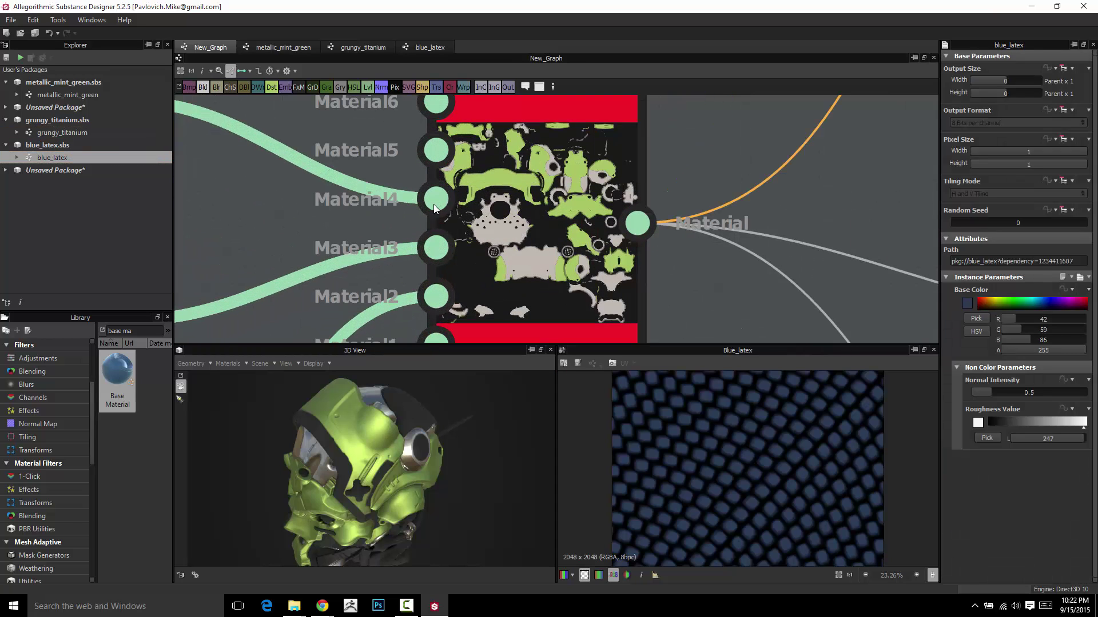
# - Display the whole color ID bitmap in the 2D view and compare its color regions with the helmet's lower face parts
pyautogui.scroll(-4, 398, 198)
pyautogui.moveTo(532, 210); pyautogui.dragTo(517, 183, button='middle')
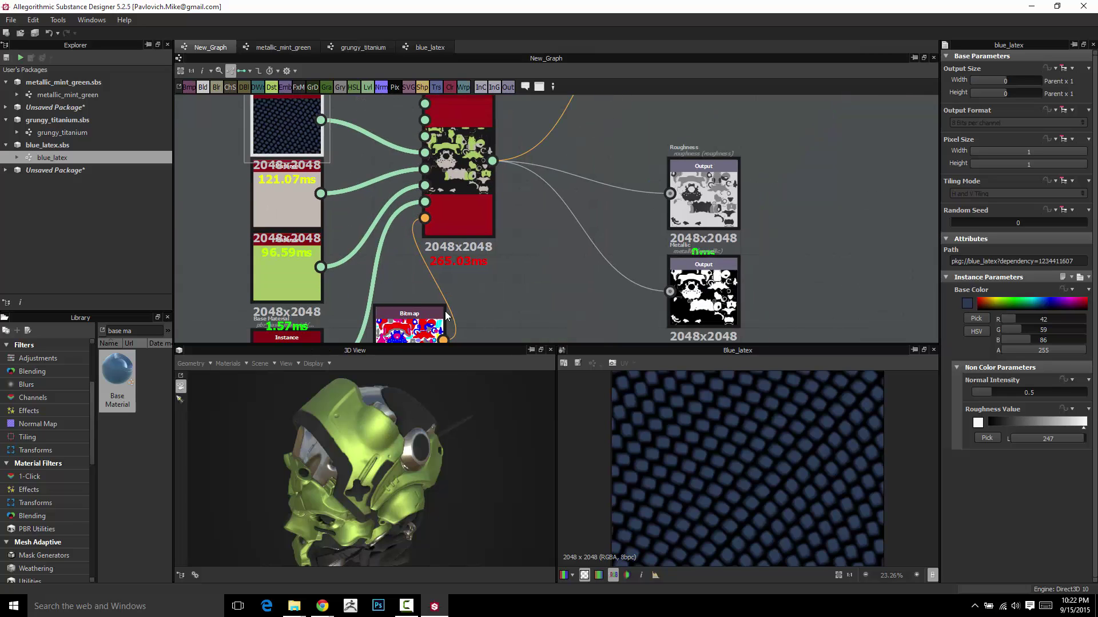
pyautogui.click(446, 316)
pyautogui.scroll(-3, 690, 479)
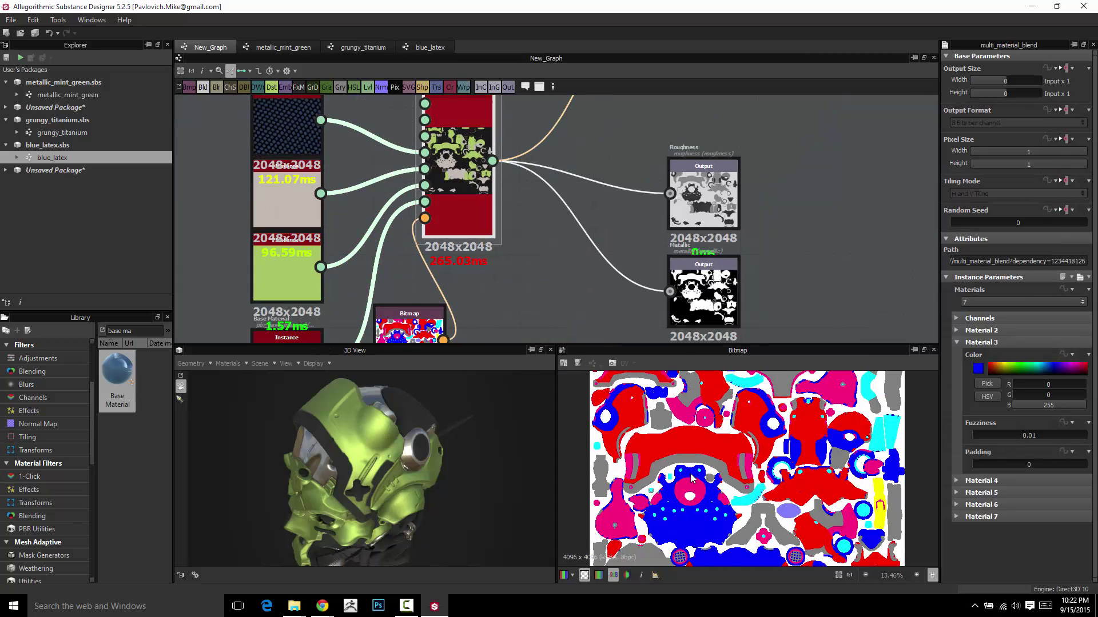
pyautogui.moveTo(724, 462); pyautogui.dragTo(701, 387, button='middle')
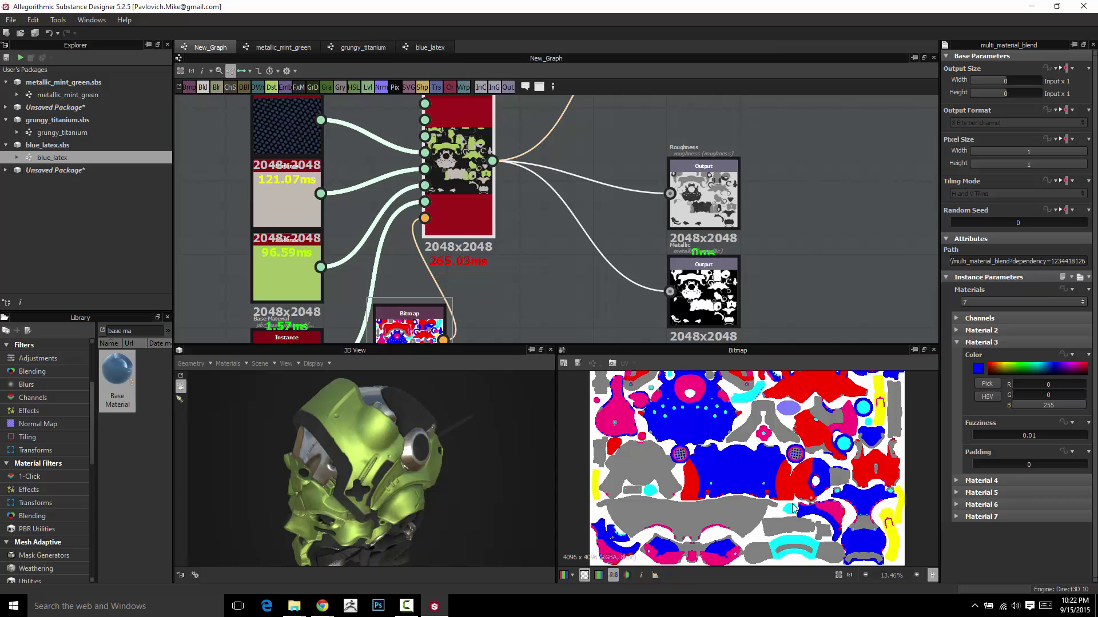
pyautogui.moveTo(450, 455); pyautogui.dragTo(425, 501)
pyautogui.moveTo(763, 442)
pyautogui.mouseDown(button='middle')
pyautogui.moveTo(763, 563)
pyautogui.moveTo(760, 446)
pyautogui.mouseUp(button='middle')
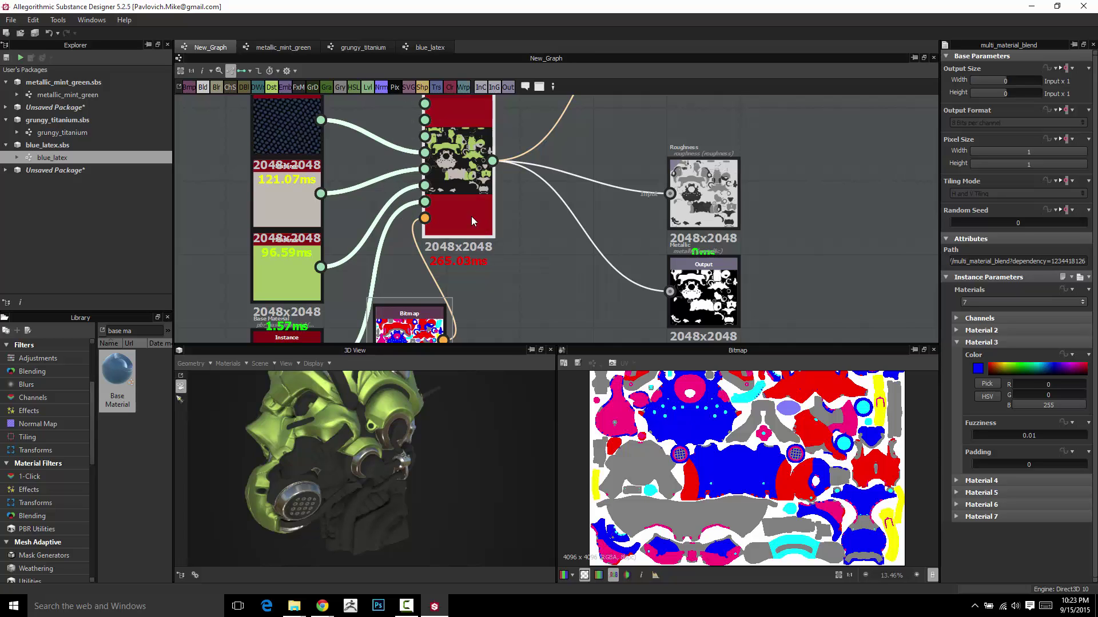
# - Sample the yellow (254, 254, 0) of the color ID bitmap as the Multi-Material Blend's Material 4 color
pyautogui.click(954, 343)
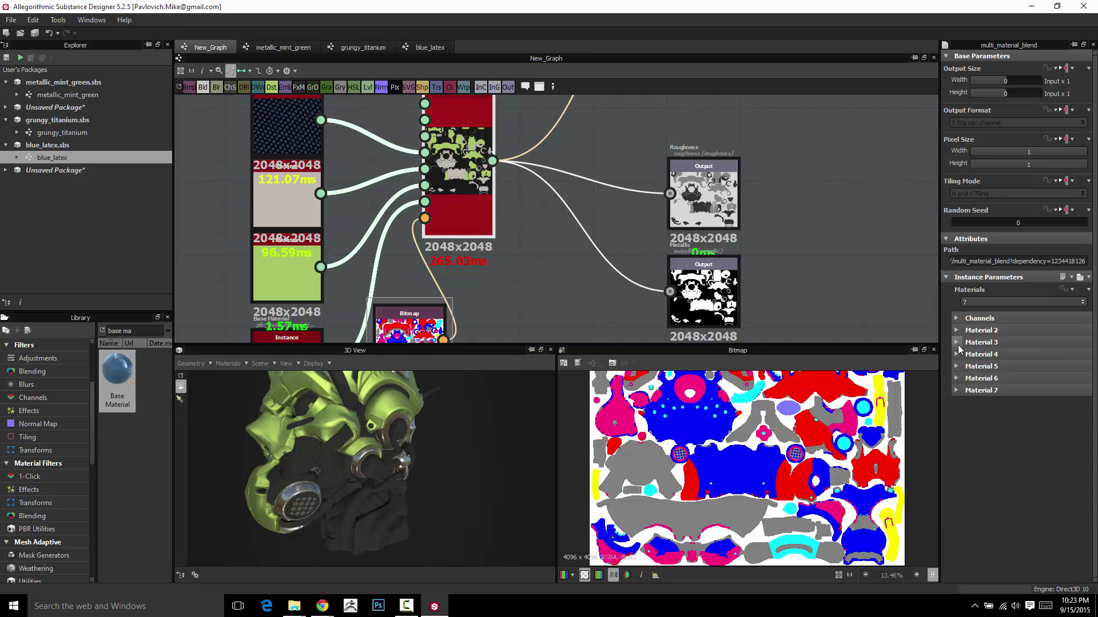
pyautogui.click(955, 353)
pyautogui.click(978, 380)
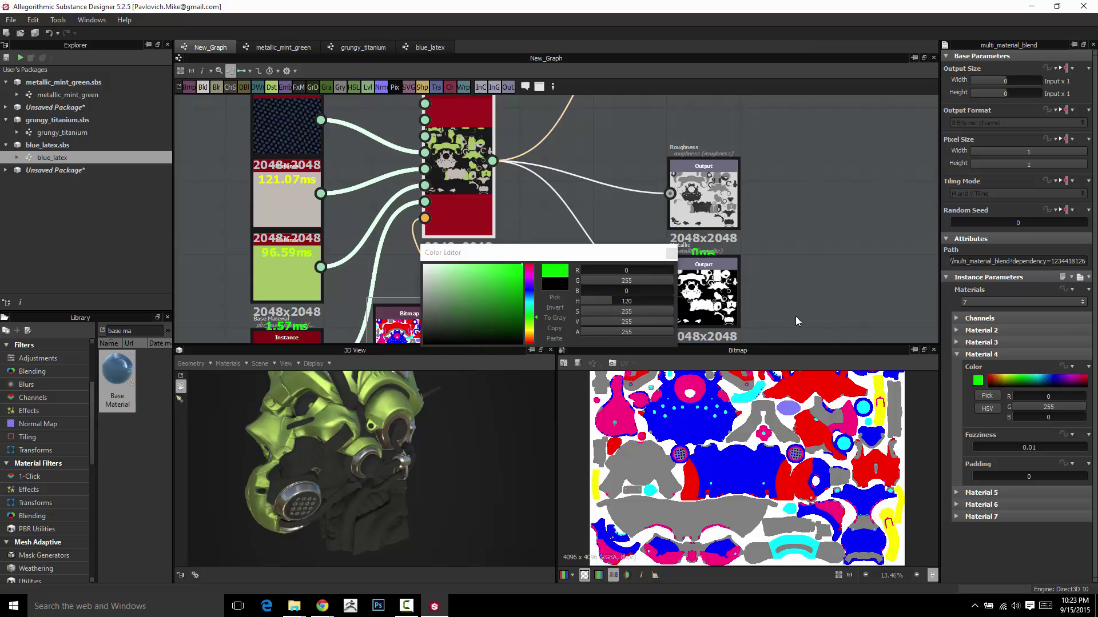
pyautogui.click(554, 297)
pyautogui.click(879, 414)
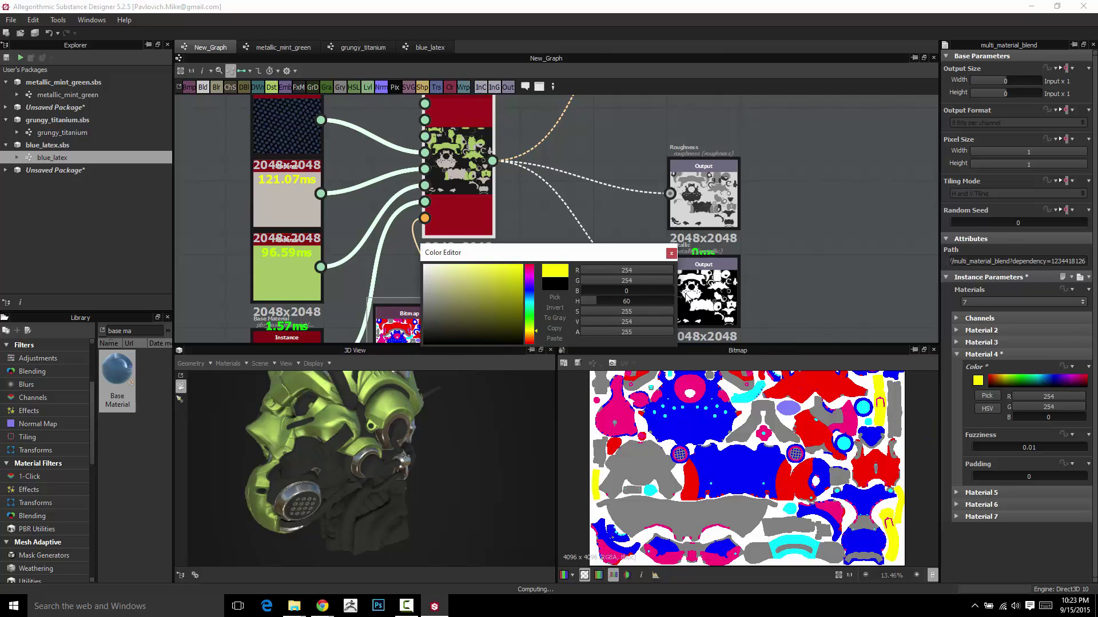
# - Examine the blue latex on the helmet's lower strap up close in the 3D view and close the color editor
pyautogui.moveTo(409, 440); pyautogui.dragTo(345, 465)
pyautogui.scroll(3, 358, 455)
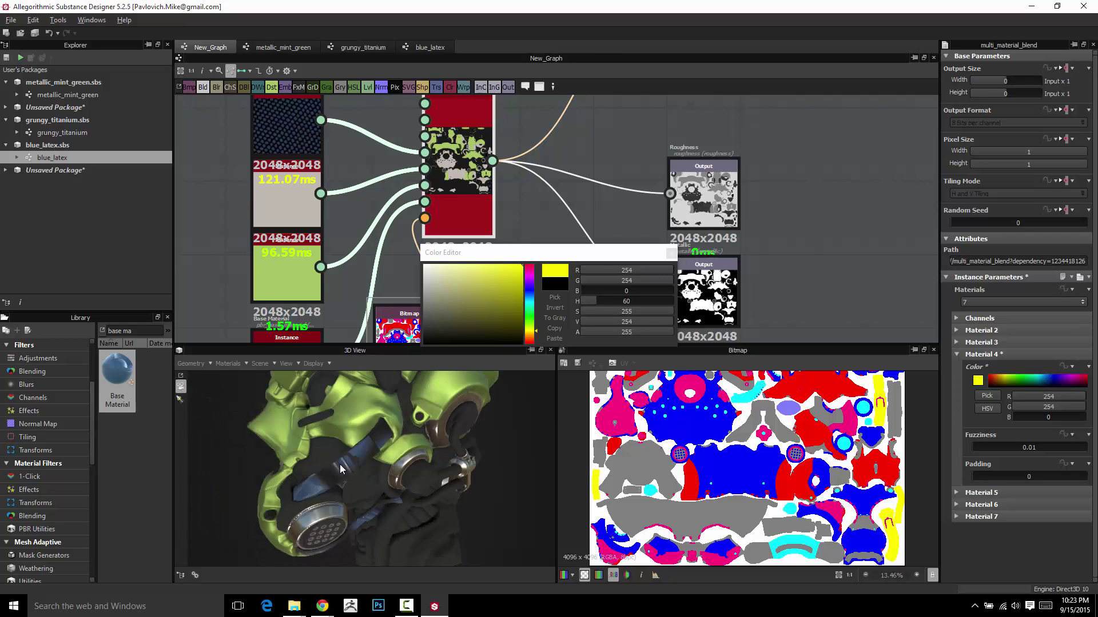
pyautogui.scroll(5, 340, 465)
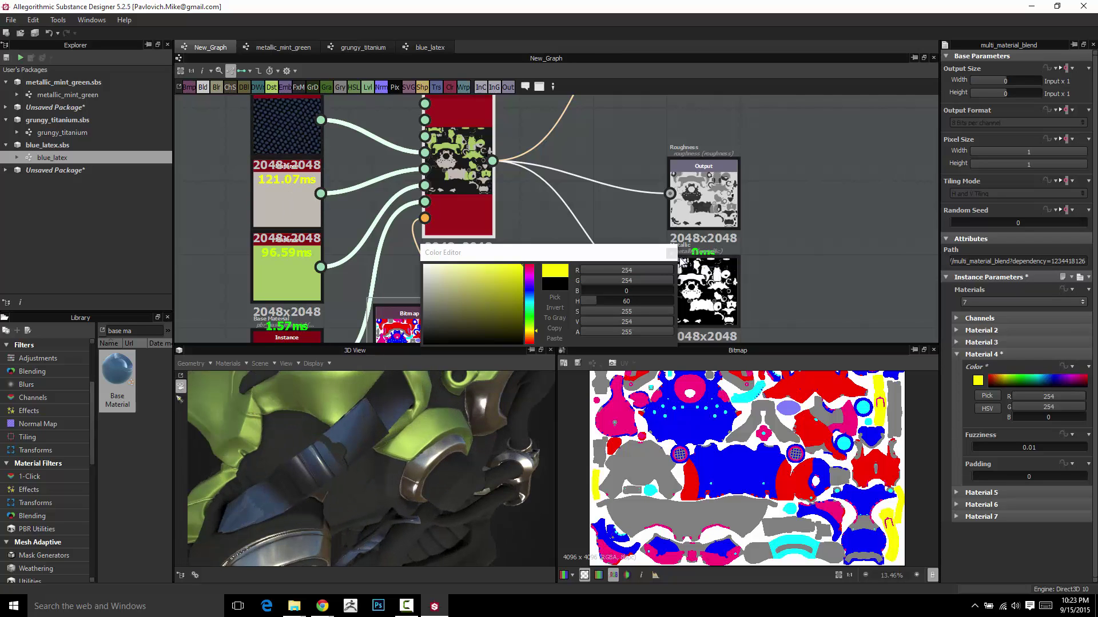
pyautogui.click(380, 412)
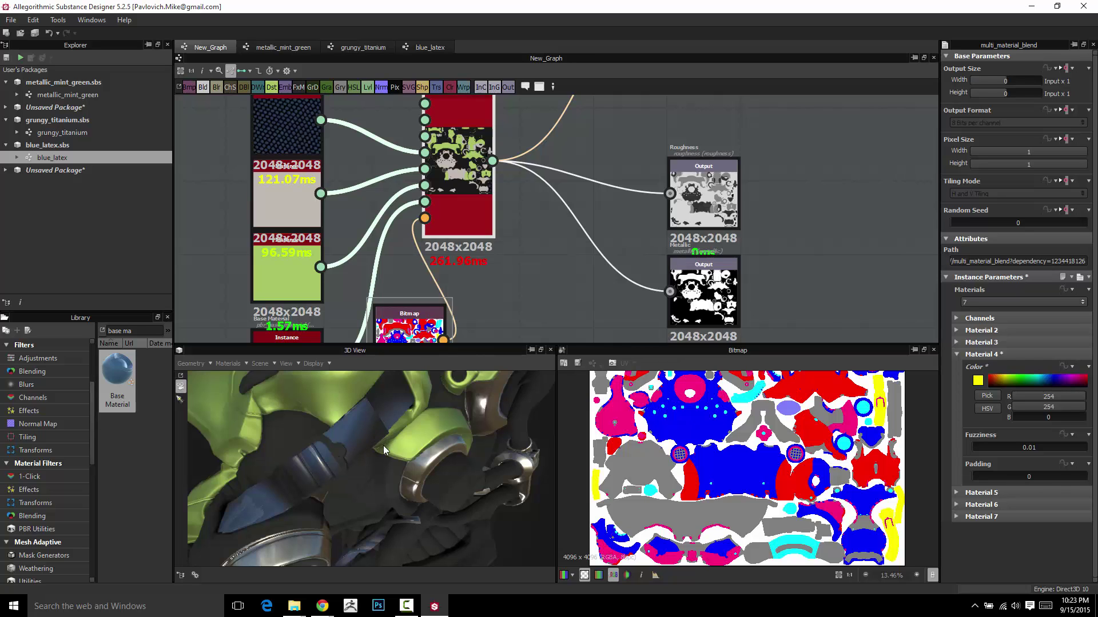
# - Move the blue_latex node away from the blend and add a Material Transform node from the library above the node chain
pyautogui.scroll(-2, 330, 200)
pyautogui.moveTo(410, 207); pyautogui.dragTo(566, 250, button='middle')
pyautogui.moveTo(461, 204); pyautogui.dragTo(392, 204)
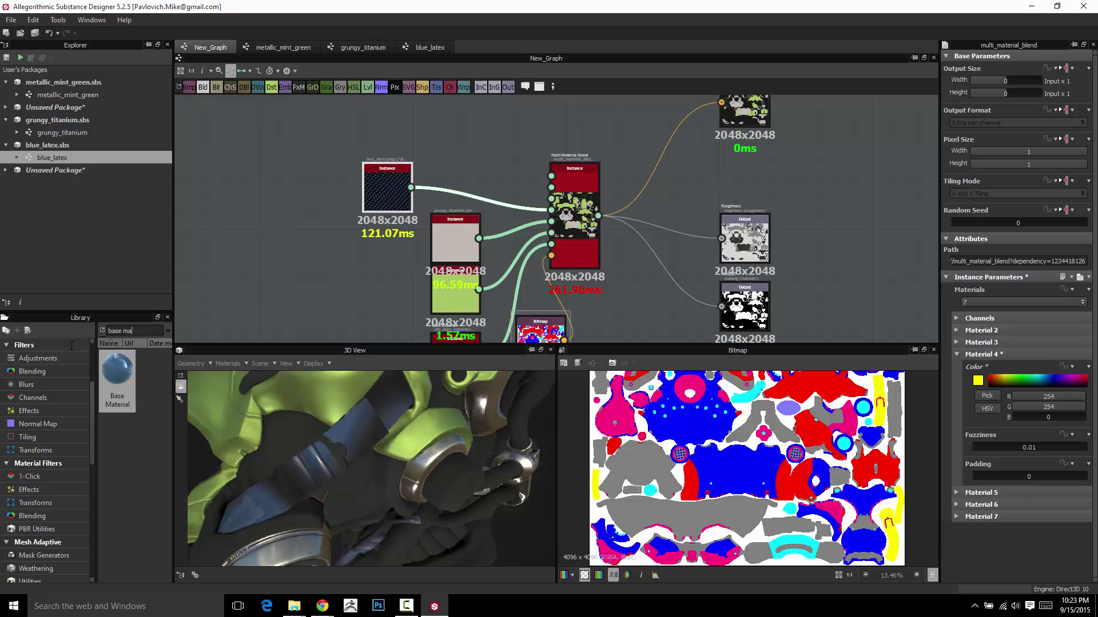
pyautogui.moveTo(71, 346); pyautogui.dragTo(12, 351)
pyautogui.write('material tran')
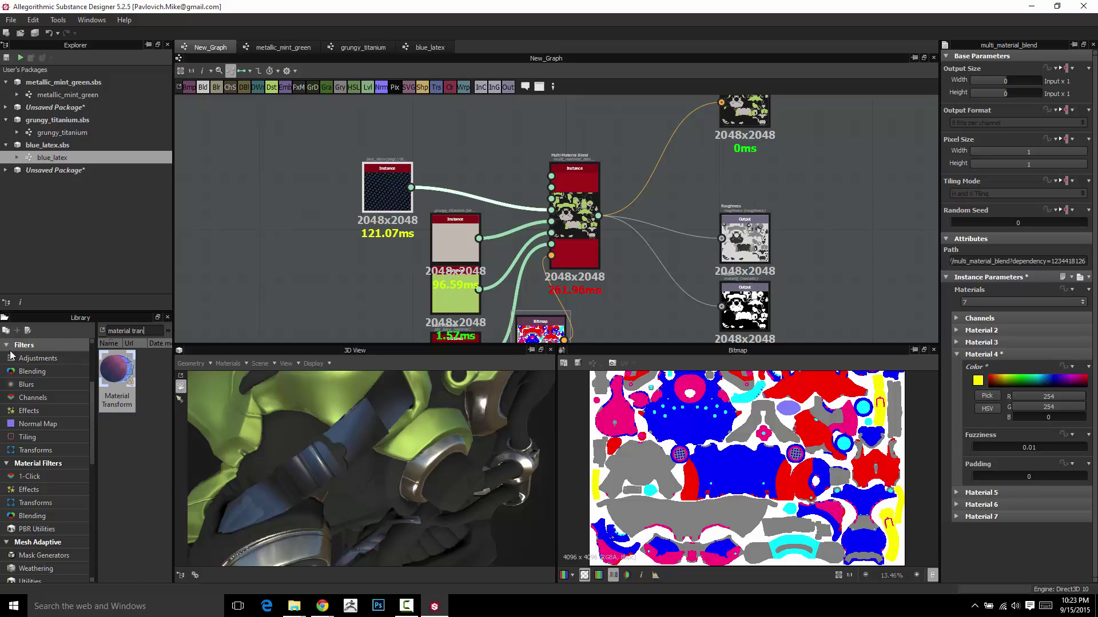
pyautogui.moveTo(117, 373); pyautogui.dragTo(469, 178)
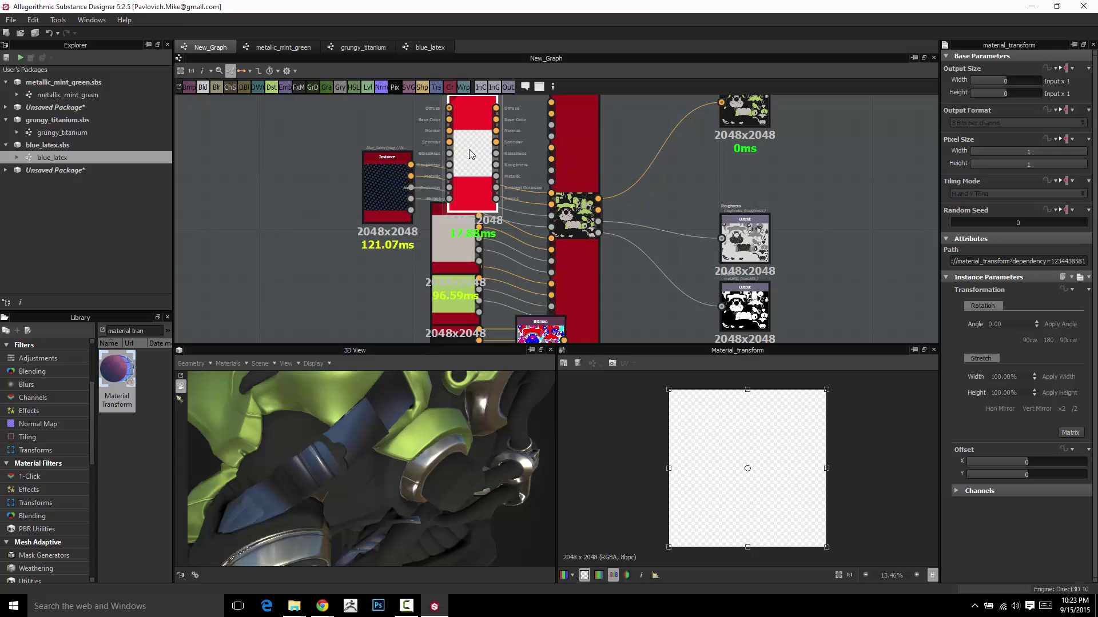
pyautogui.moveTo(469, 153); pyautogui.dragTo(302, 166)
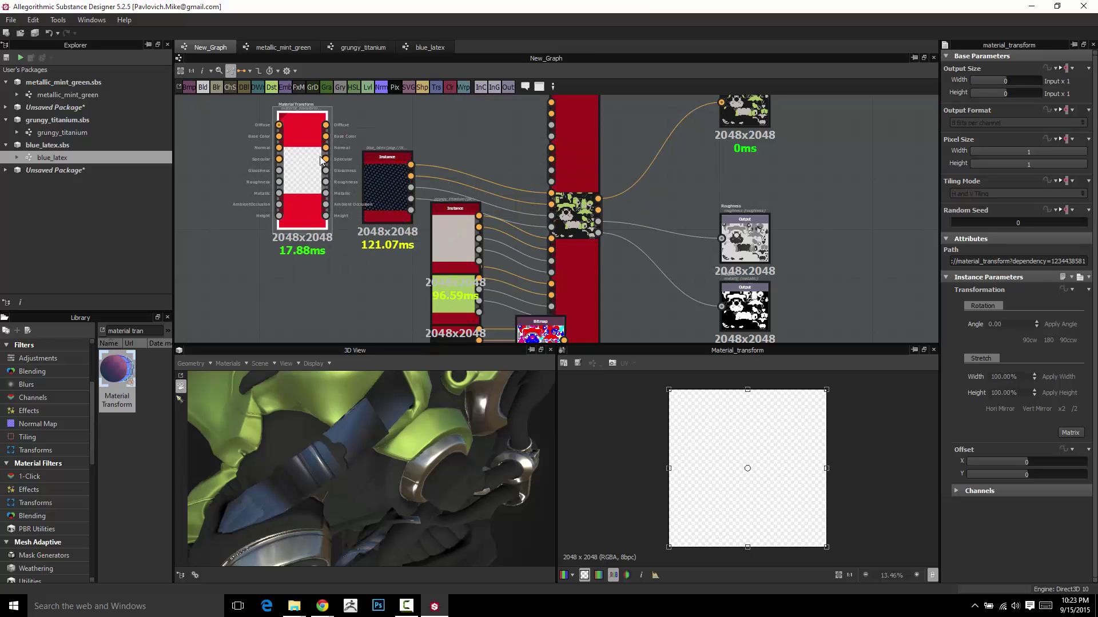
pyautogui.moveTo(302, 166); pyautogui.dragTo(288, 237, button='middle')
pyautogui.moveTo(288, 238); pyautogui.dragTo(475, 179)
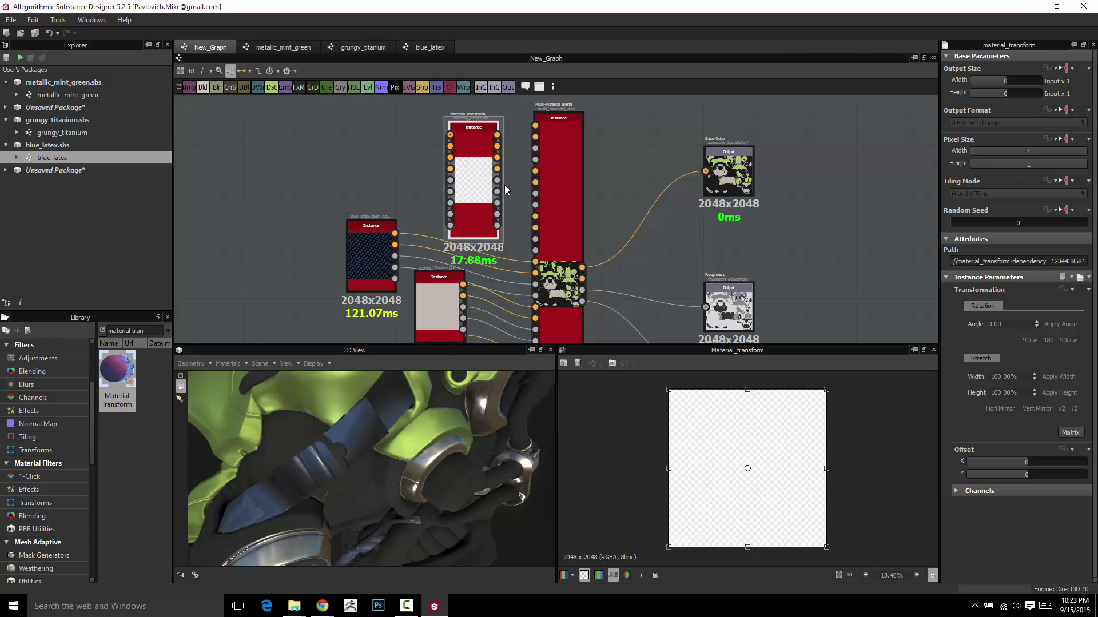
# - Set the Material Transform's Diffuse, Glossiness, Specular, Ambient Occlusion and Height channels to False
pyautogui.click(462, 140)
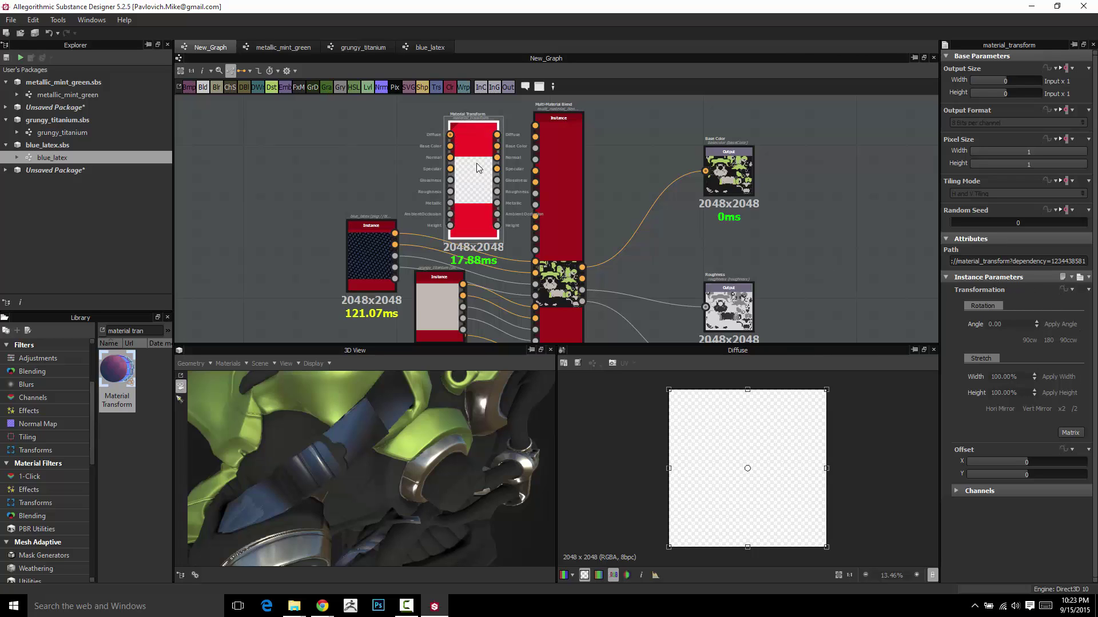
pyautogui.click(959, 489)
pyautogui.scroll(-3, 983, 473)
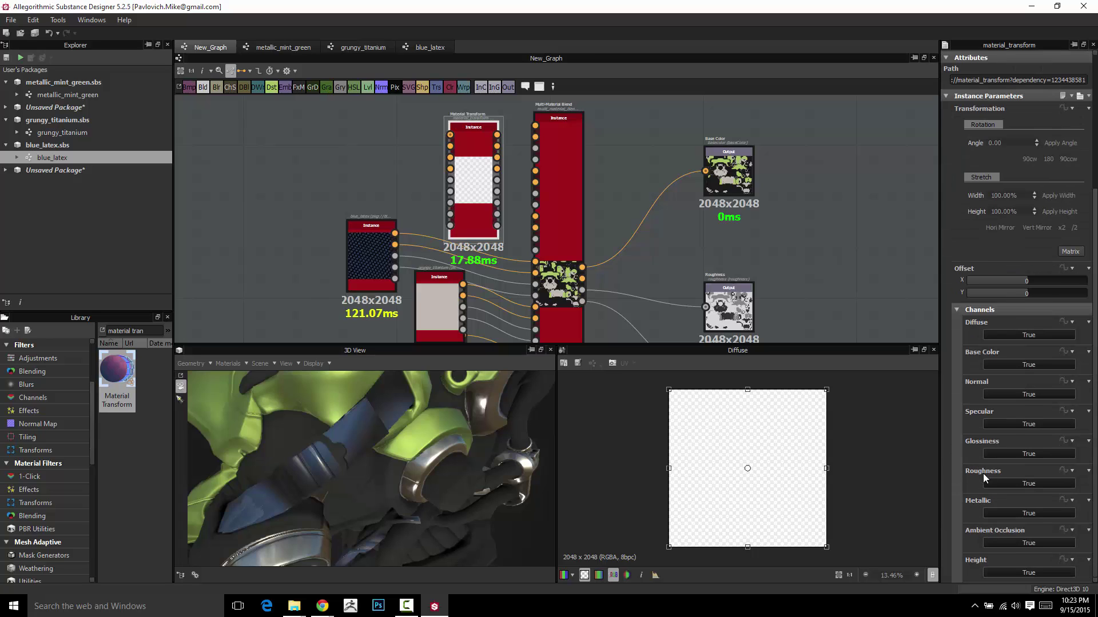
pyautogui.click(1031, 335)
pyautogui.click(1019, 454)
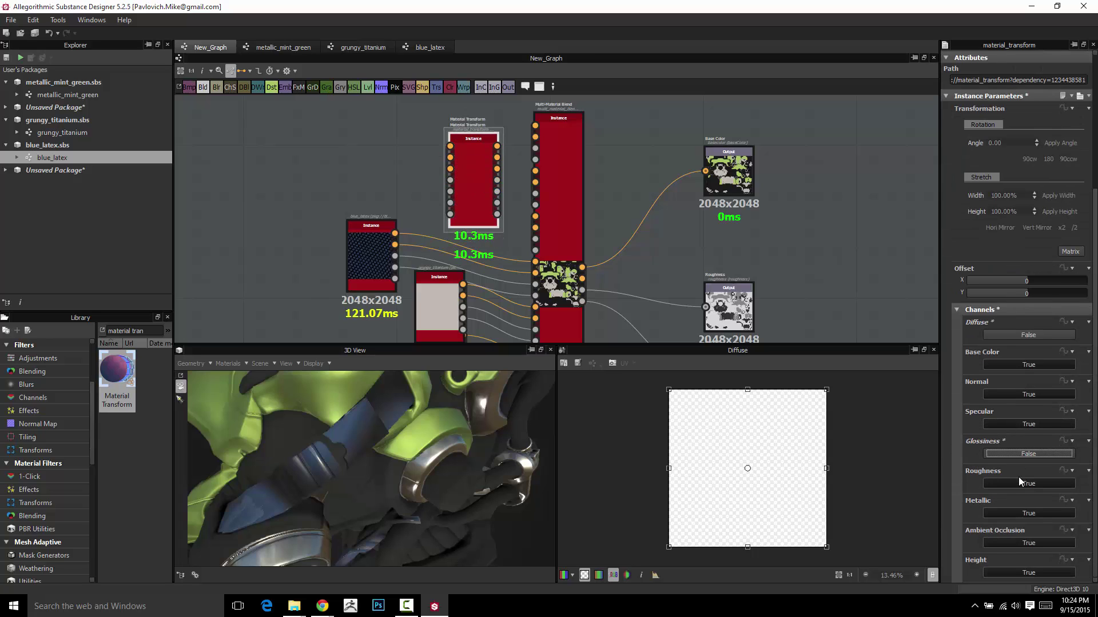
pyautogui.click(1015, 426)
pyautogui.click(1010, 544)
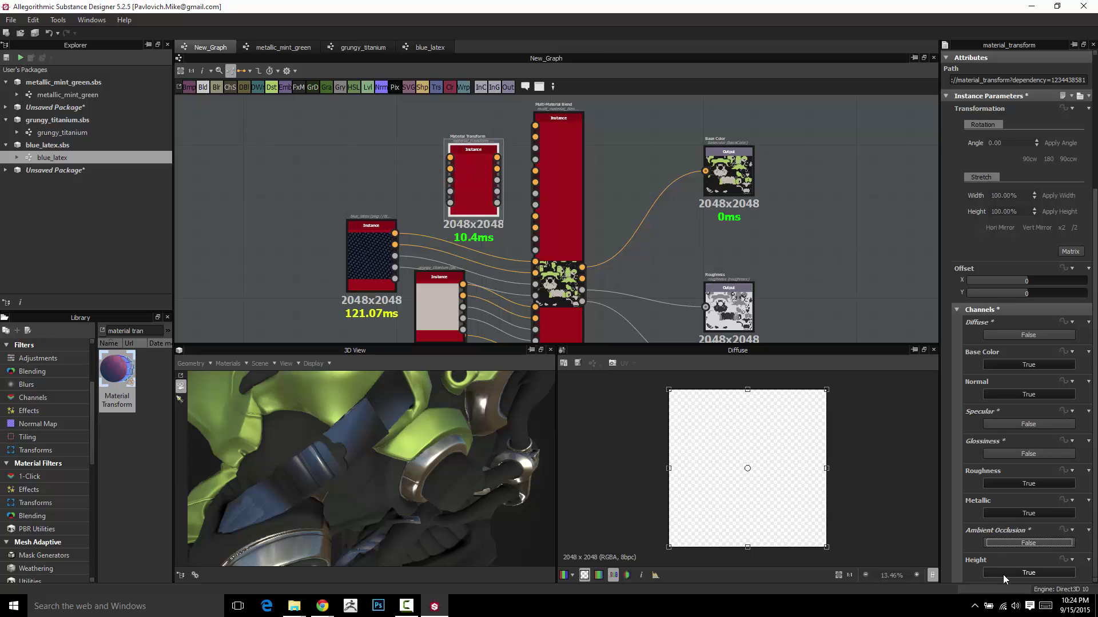
pyautogui.click(1003, 575)
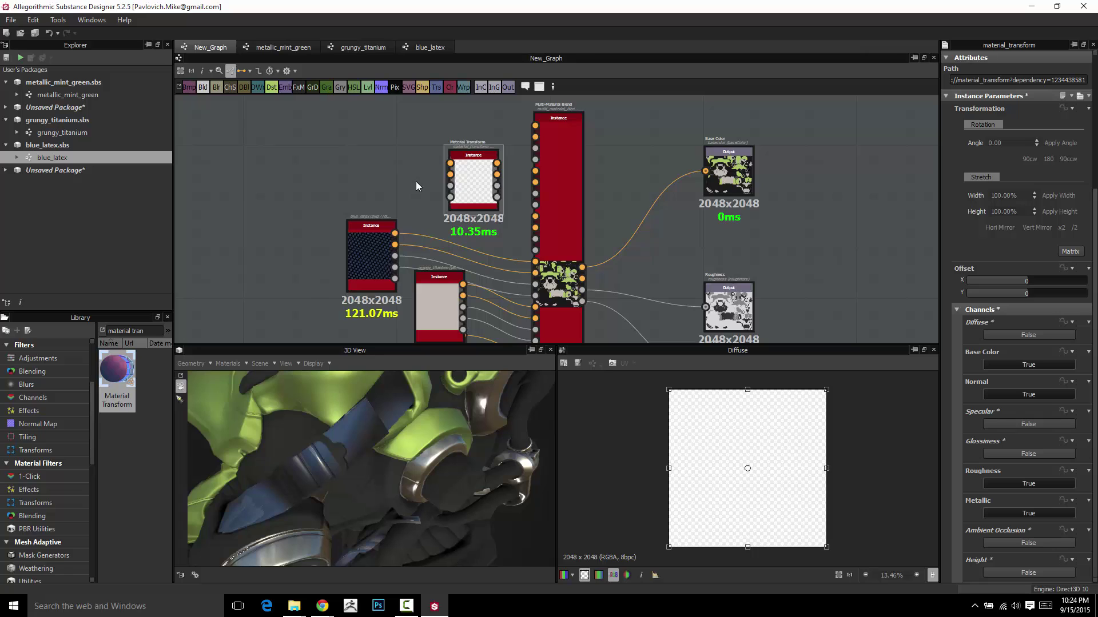
# - Connect the blue_latex node to the Material Transform and the transform to the blend's Material 4 input
pyautogui.moveTo(396, 253); pyautogui.dragTo(535, 279)
pyautogui.moveTo(467, 234); pyautogui.dragTo(467, 256)
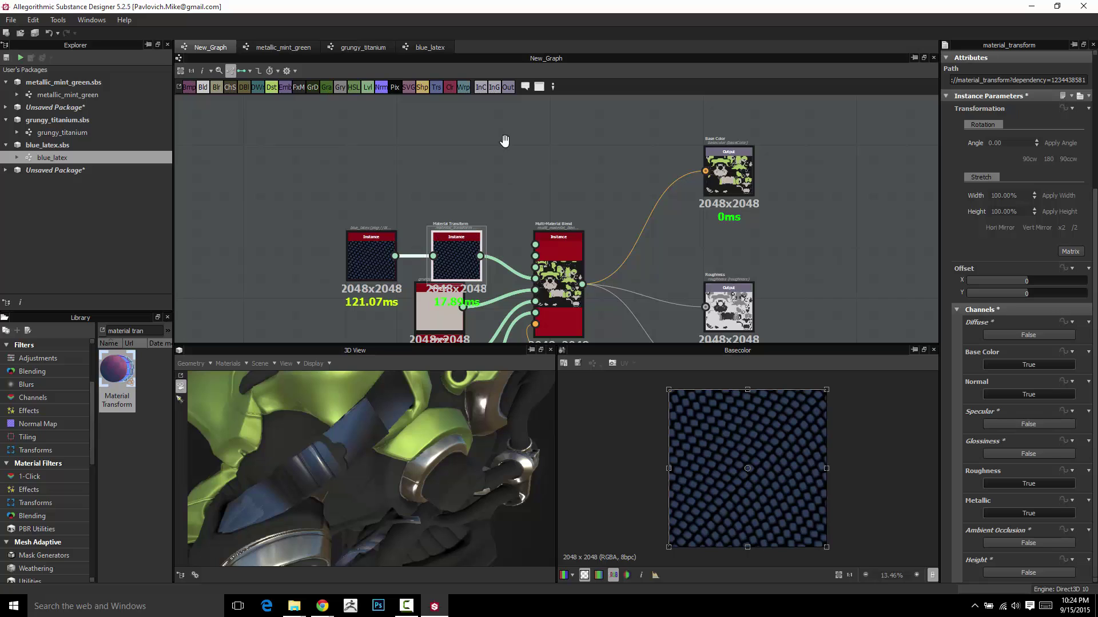
pyautogui.scroll(2, 504, 141)
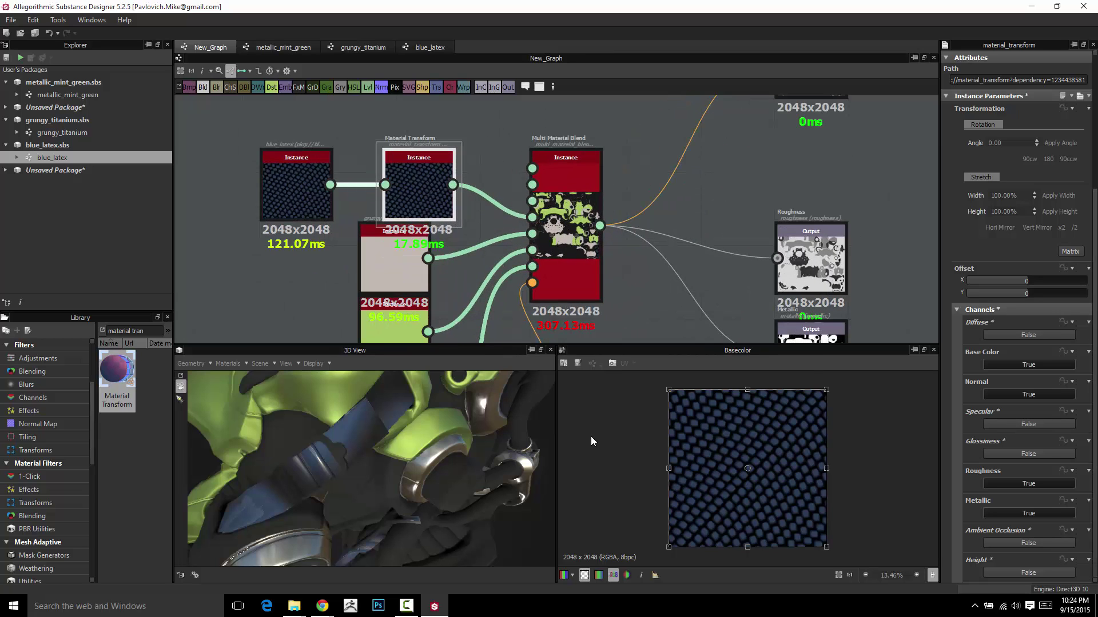
# - Halve the Material Transform's scale five times to tile the latex more finely and check the strap on the helmet
pyautogui.click(1075, 228)
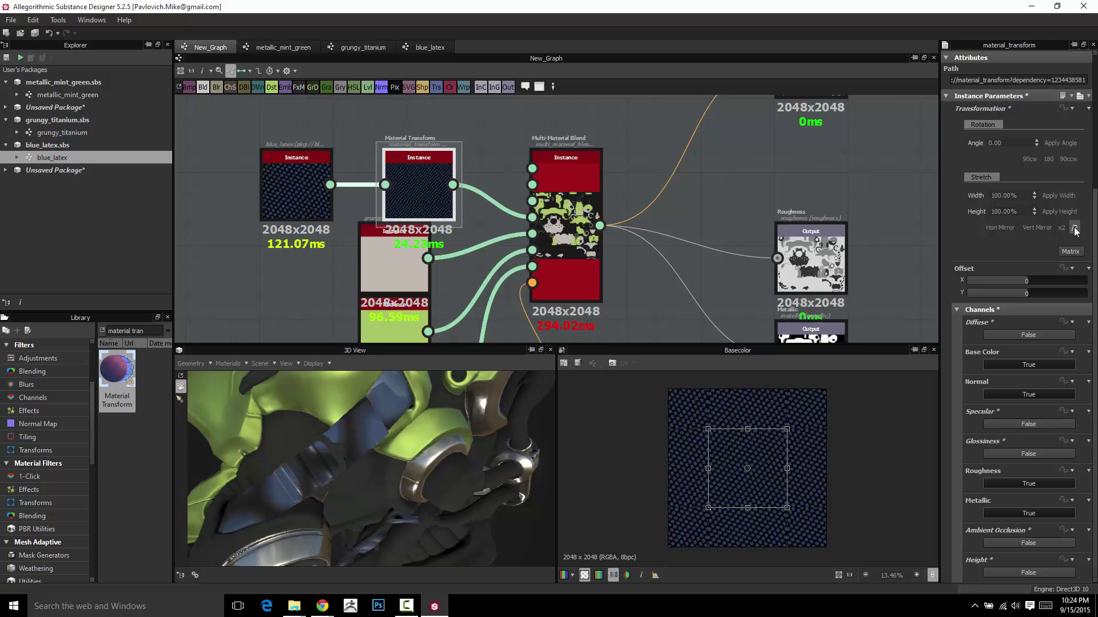
pyautogui.click(1075, 228)
pyautogui.click(1075, 228)
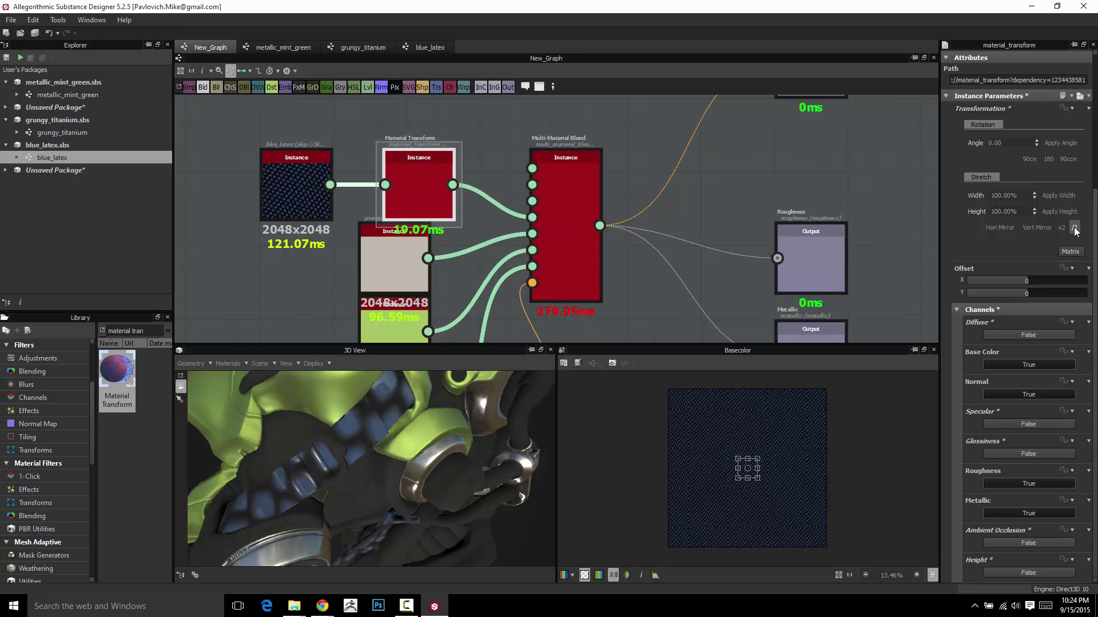
pyautogui.click(1075, 228)
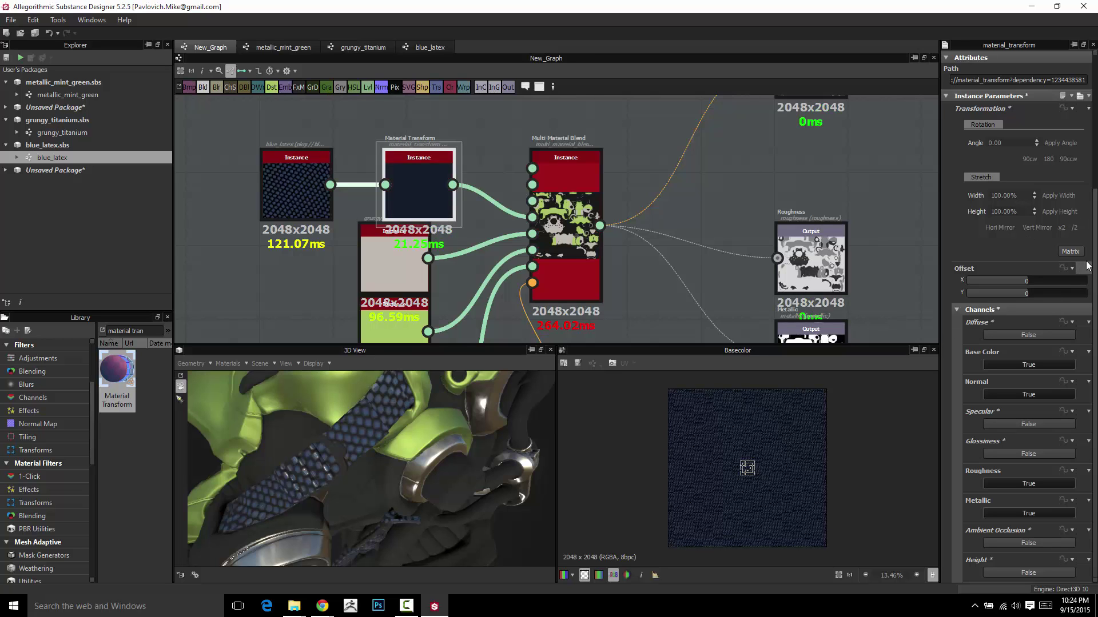
pyautogui.click(1074, 229)
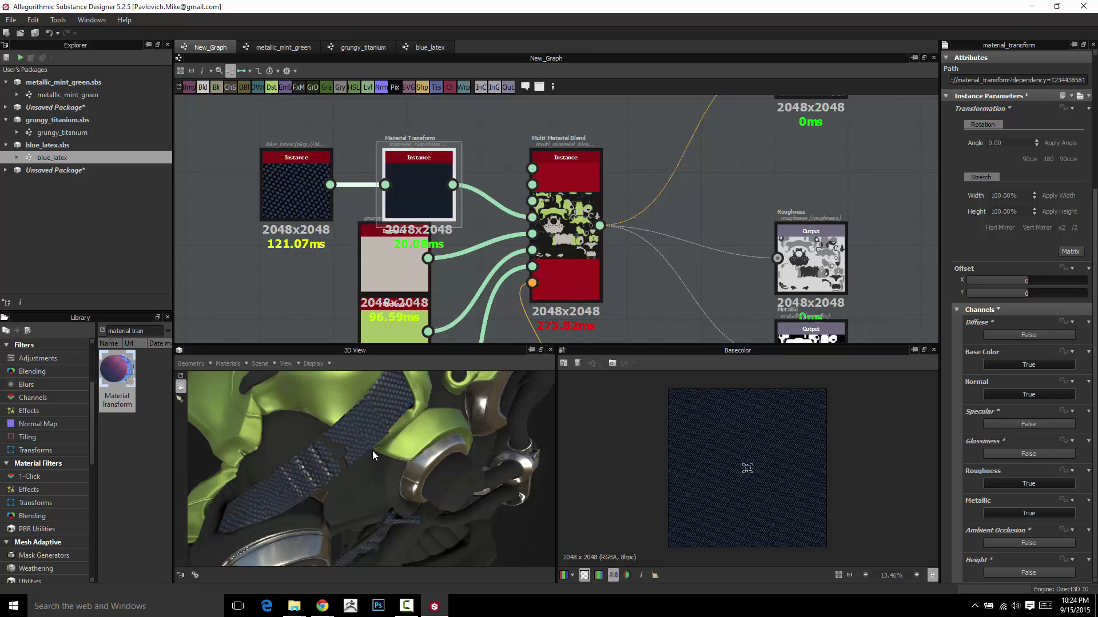
pyautogui.moveTo(372, 450); pyautogui.dragTo(334, 467)
pyautogui.scroll(-2, 518, 237)
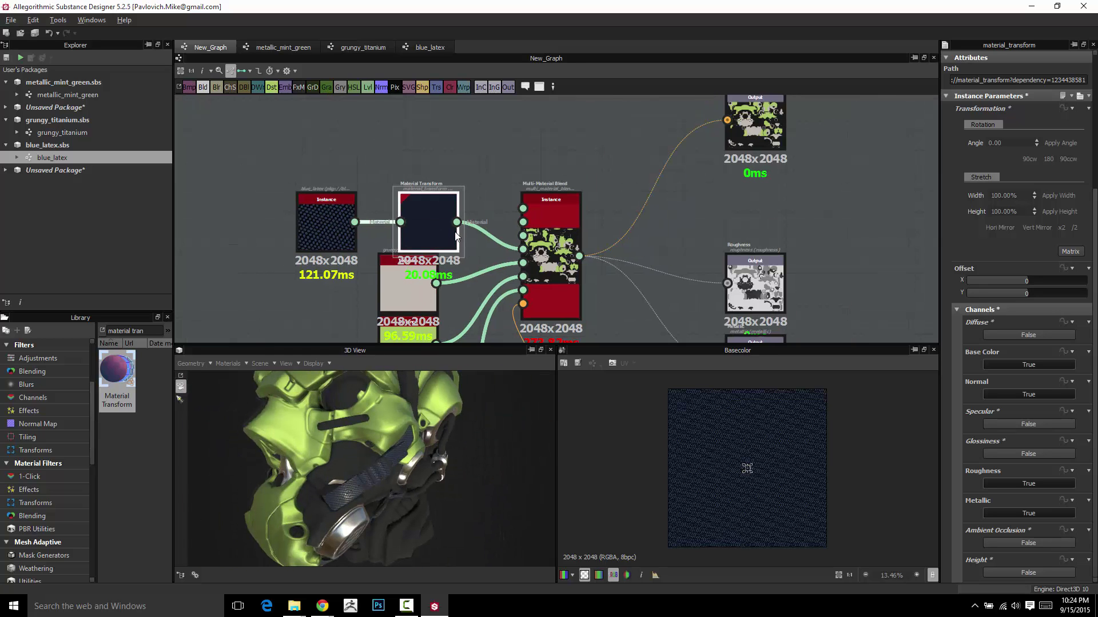
# - Move the blue_latex and Material Transform nodes together so they line up above the grungy_titanium node
pyautogui.keyDown('shift'); pyautogui.click(303, 211); pyautogui.keyUp('shift')
pyautogui.moveTo(424, 220); pyautogui.dragTo(341, 239)
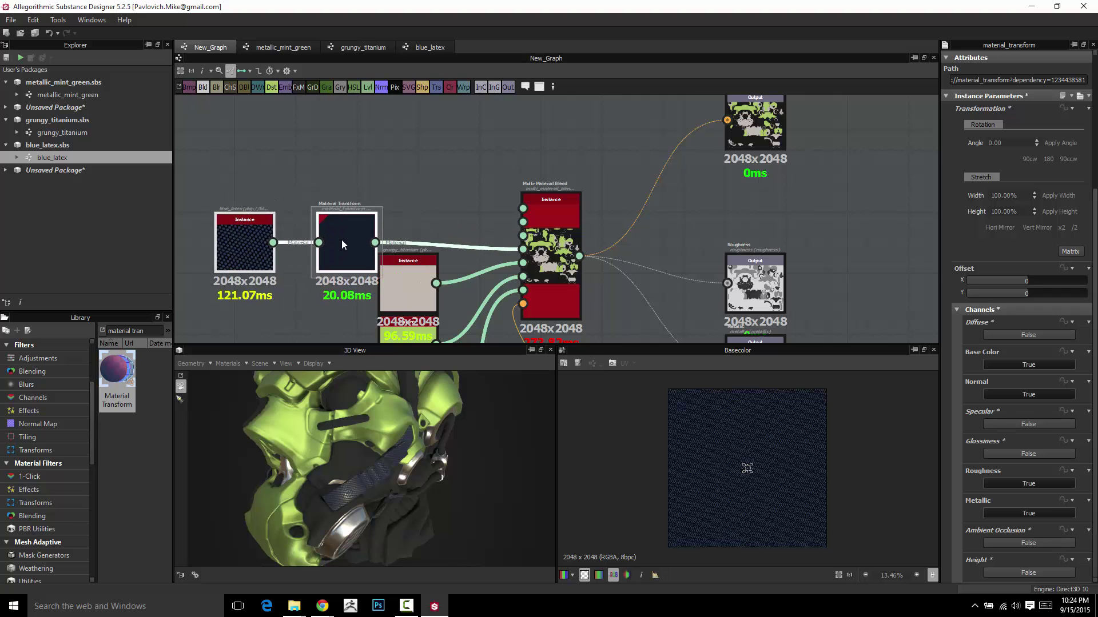
pyautogui.scroll(-2, 429, 224)
pyautogui.moveTo(429, 224); pyautogui.dragTo(449, 285, button='middle')
pyautogui.scroll(2, 441, 225)
pyautogui.moveTo(360, 239); pyautogui.dragTo(411, 229)
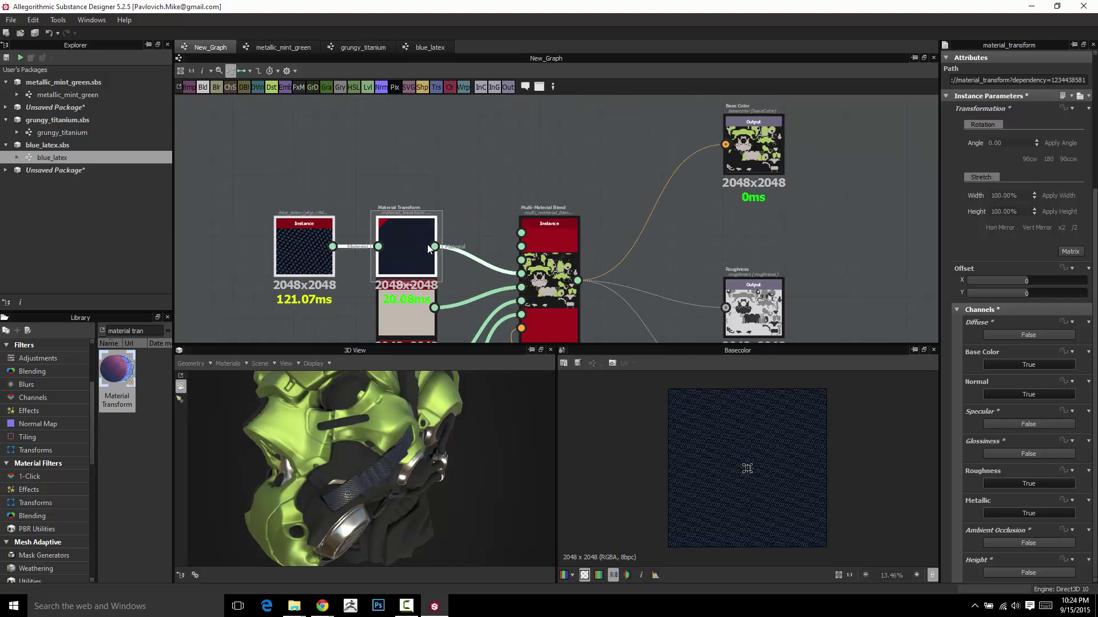
# - Select the material nodes feeding the Multi-Material Blend and add a Frame around them
pyautogui.scroll(-2, 427, 245)
pyautogui.moveTo(315, 130); pyautogui.dragTo(437, 287)
pyautogui.press('space')
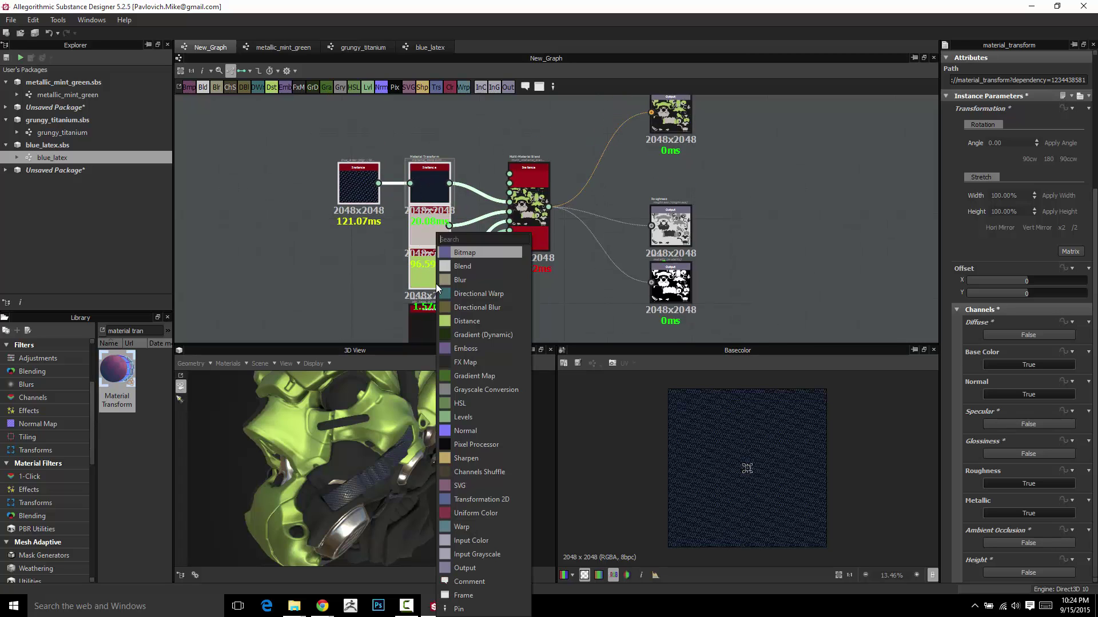
pyautogui.click(468, 595)
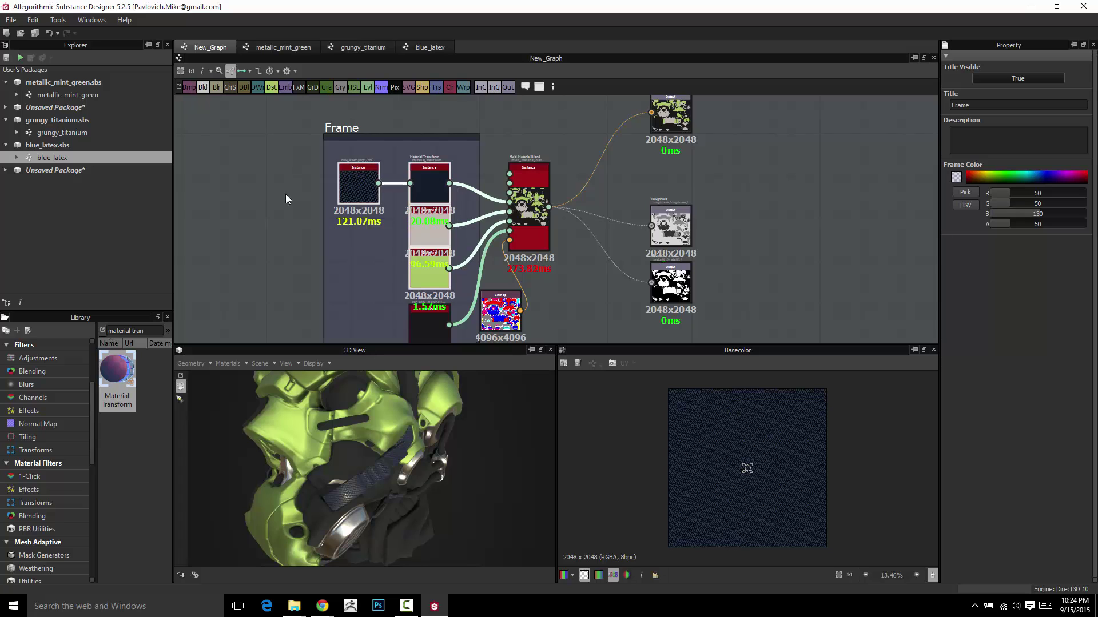
# - Adjust the frame to enclose all the material nodes and title it "Pavs Customs"
pyautogui.scroll(-1, 314, 137)
pyautogui.moveTo(314, 137); pyautogui.dragTo(318, 143)
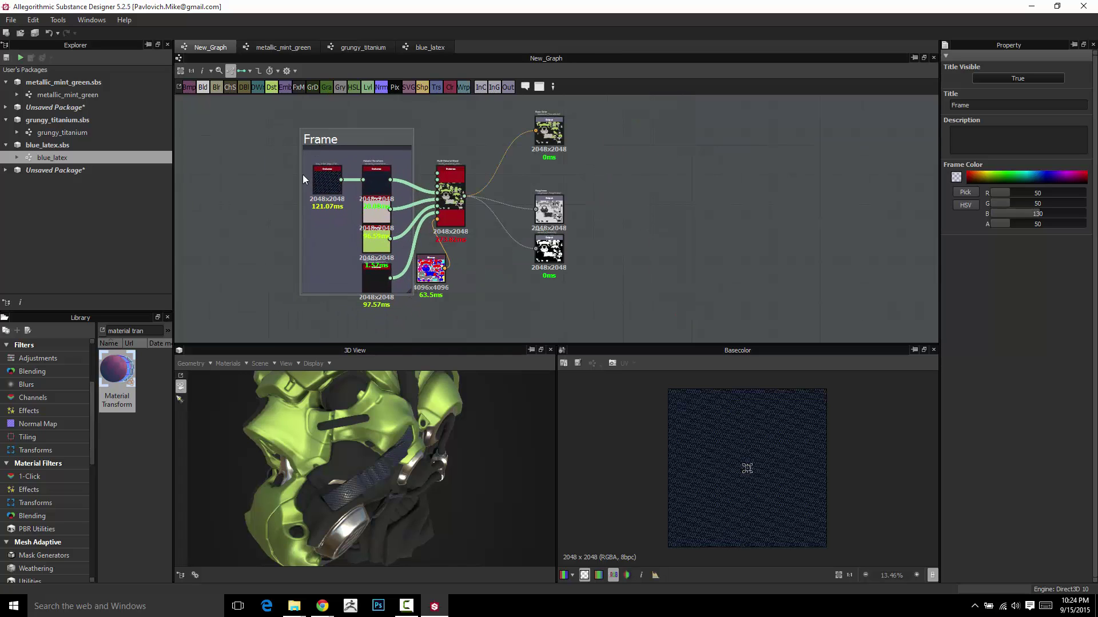
pyautogui.moveTo(303, 179); pyautogui.dragTo(288, 227)
pyautogui.moveTo(313, 190); pyautogui.dragTo(333, 159, button='middle')
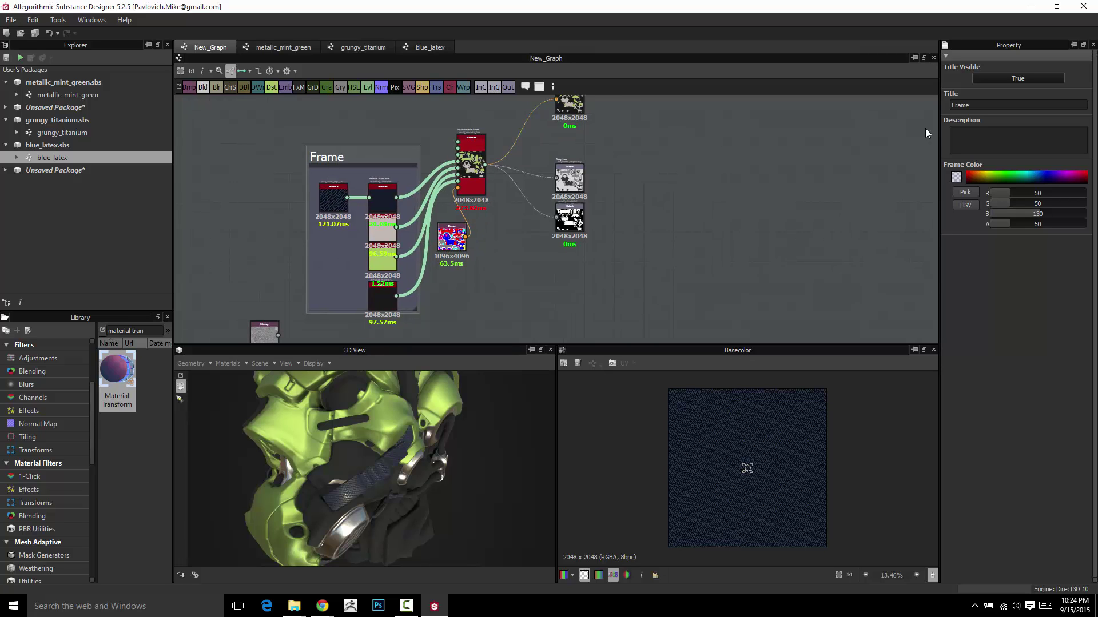
pyautogui.write('Pavs Customs')
pyautogui.moveTo(350, 151); pyautogui.dragTo(351, 162)
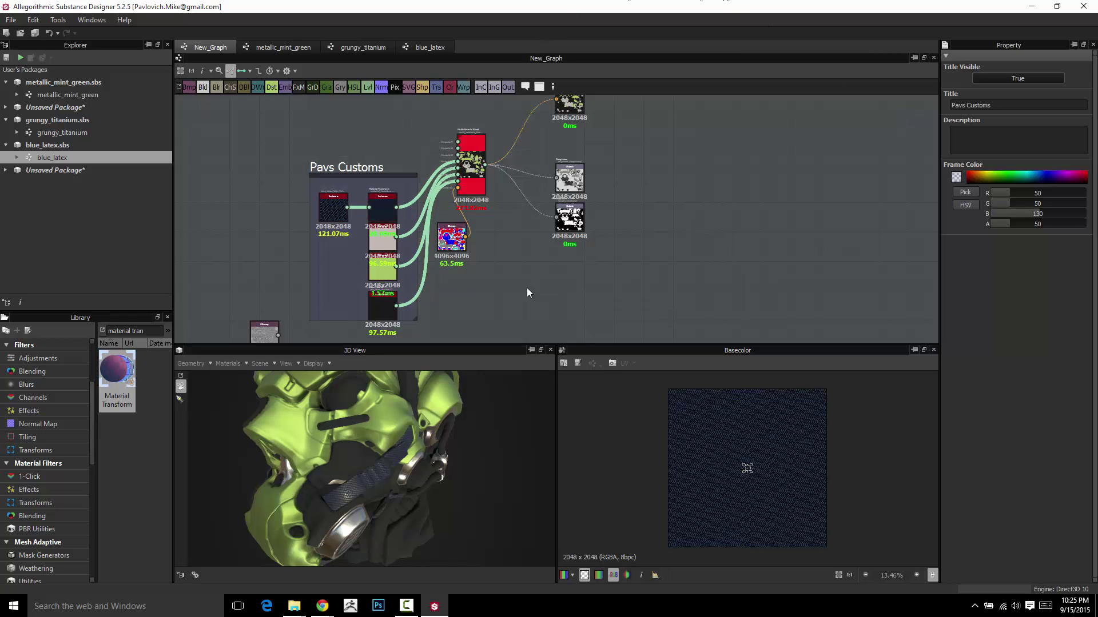
# - Find Plastic Base in the library, add it above the frame and connect it to the blend's Material 5 input
pyautogui.hotkey('ctrl', 'a')
pyautogui.write('plastic')
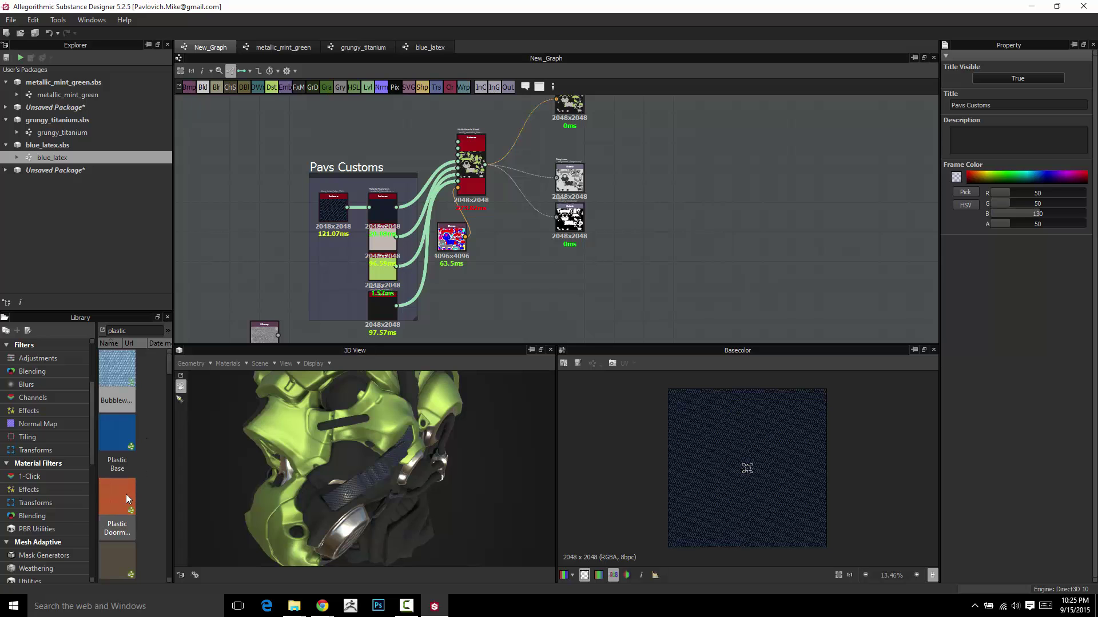
pyautogui.moveTo(116, 436); pyautogui.dragTo(367, 139)
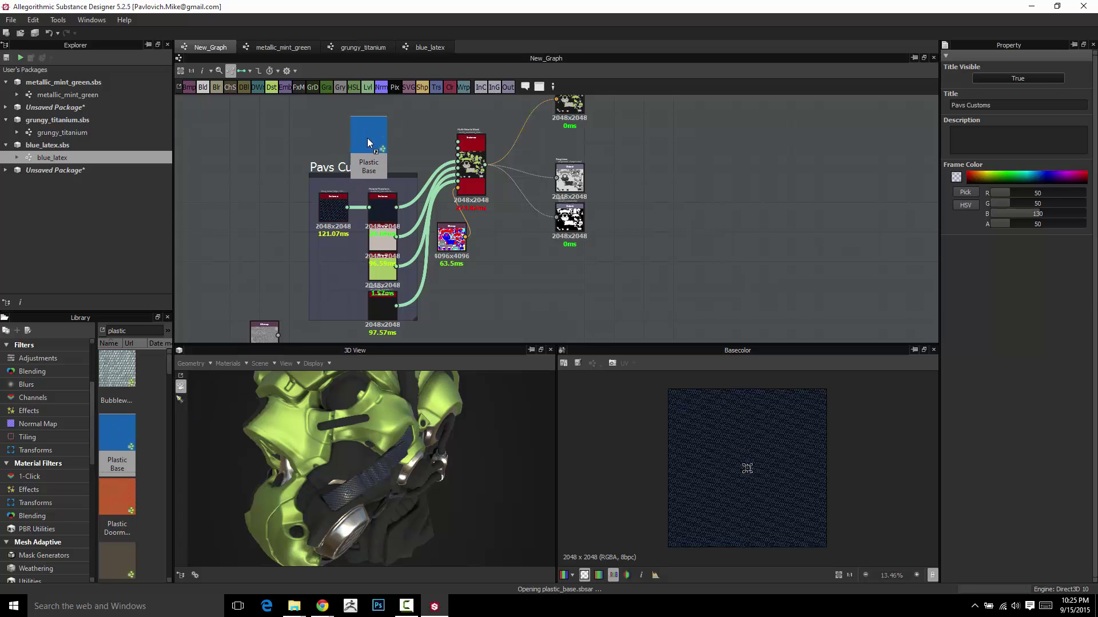
pyautogui.scroll(2, 373, 139)
pyautogui.moveTo(394, 136); pyautogui.dragTo(302, 163, button='middle')
pyautogui.moveTo(302, 163); pyautogui.dragTo(452, 182)
pyautogui.scroll(3, 443, 183)
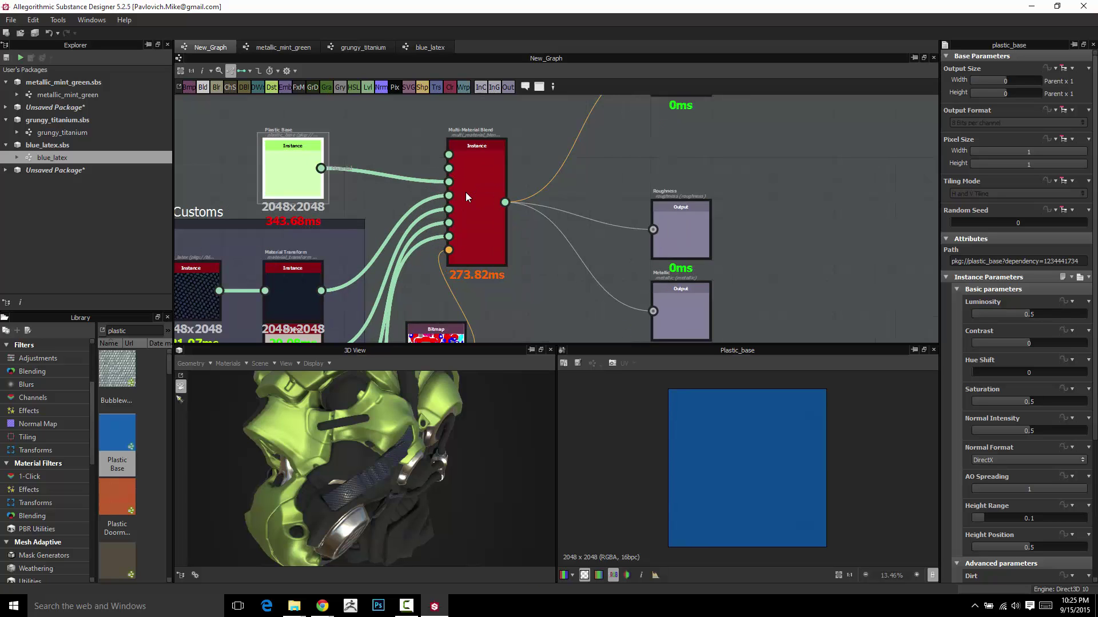
pyautogui.scroll(-3, 504, 216)
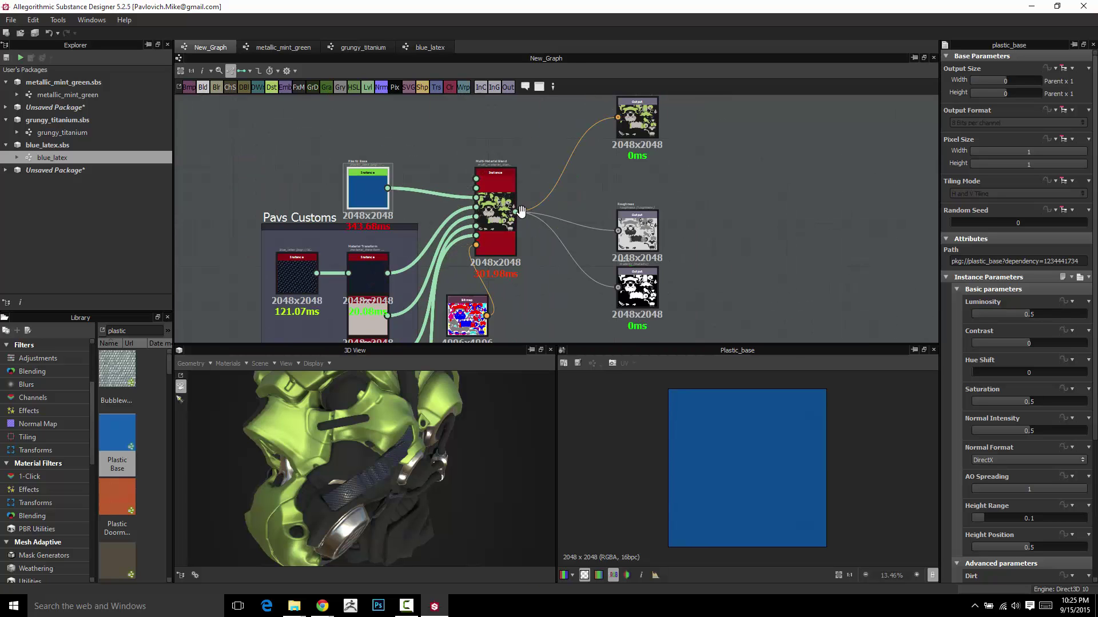
# - Sample the light purple (128, 128, 254) of the color ID bitmap as the Multi-Material Blend's Material 5 color
pyautogui.doubleClick(437, 255)
pyautogui.click(467, 143)
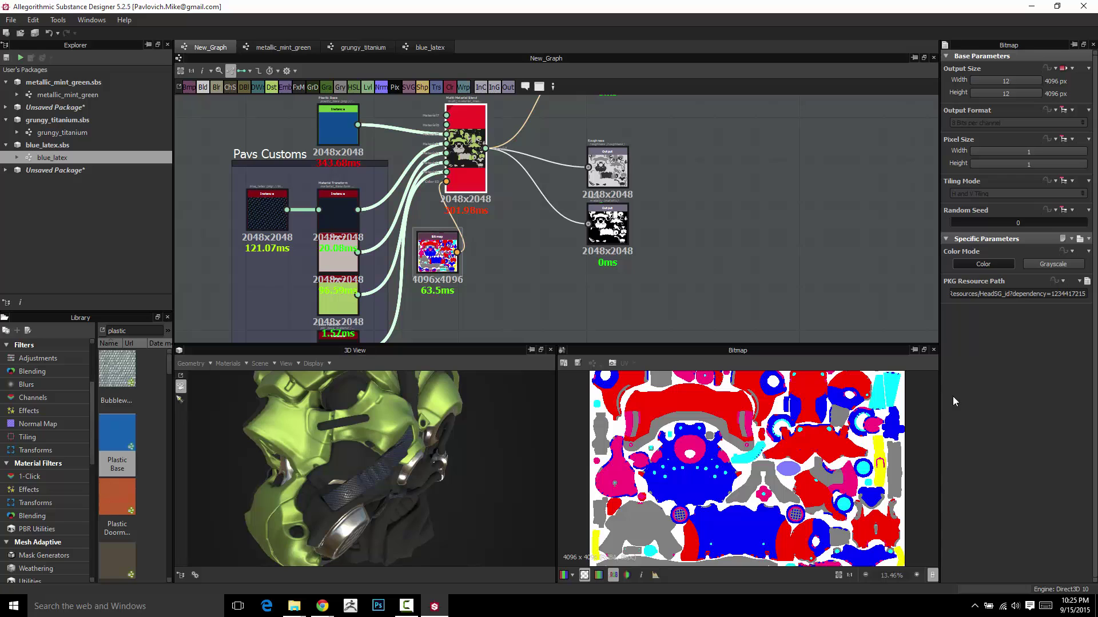
pyautogui.click(964, 319)
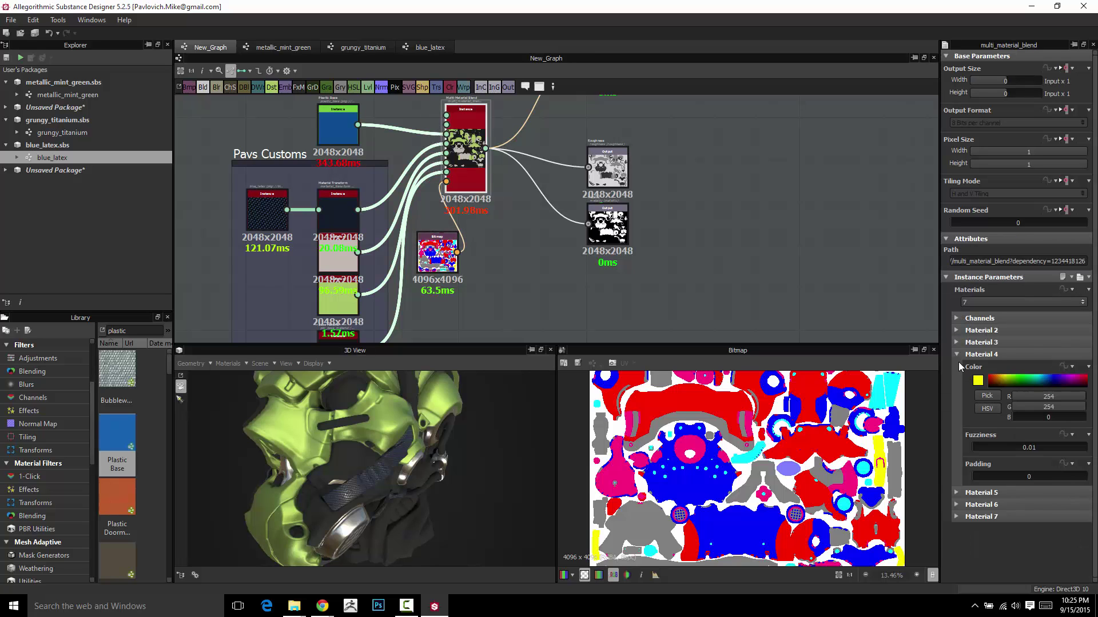
pyautogui.click(957, 355)
pyautogui.click(957, 366)
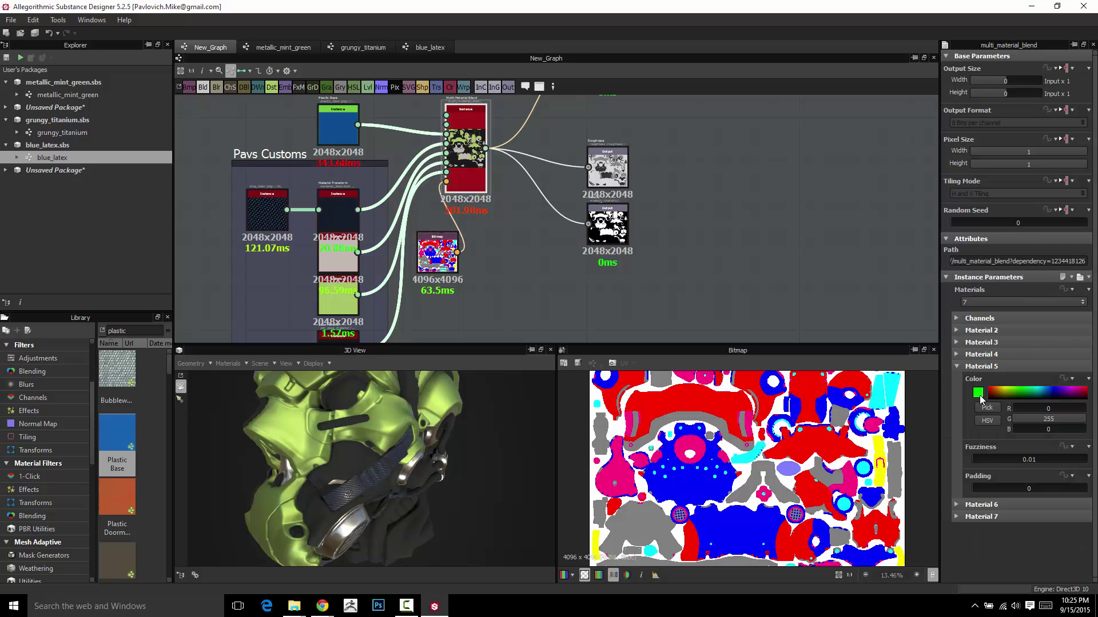
pyautogui.moveTo(979, 393)
pyautogui.moveTo(772, 465); pyautogui.dragTo(772, 421, button='middle')
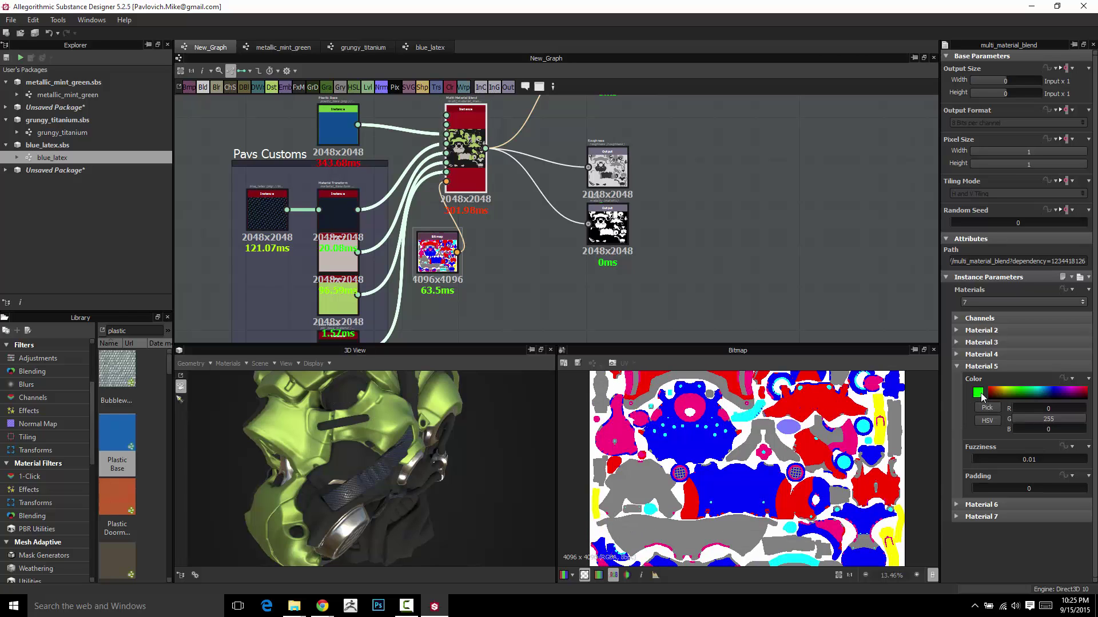
pyautogui.click(979, 393)
pyautogui.click(554, 298)
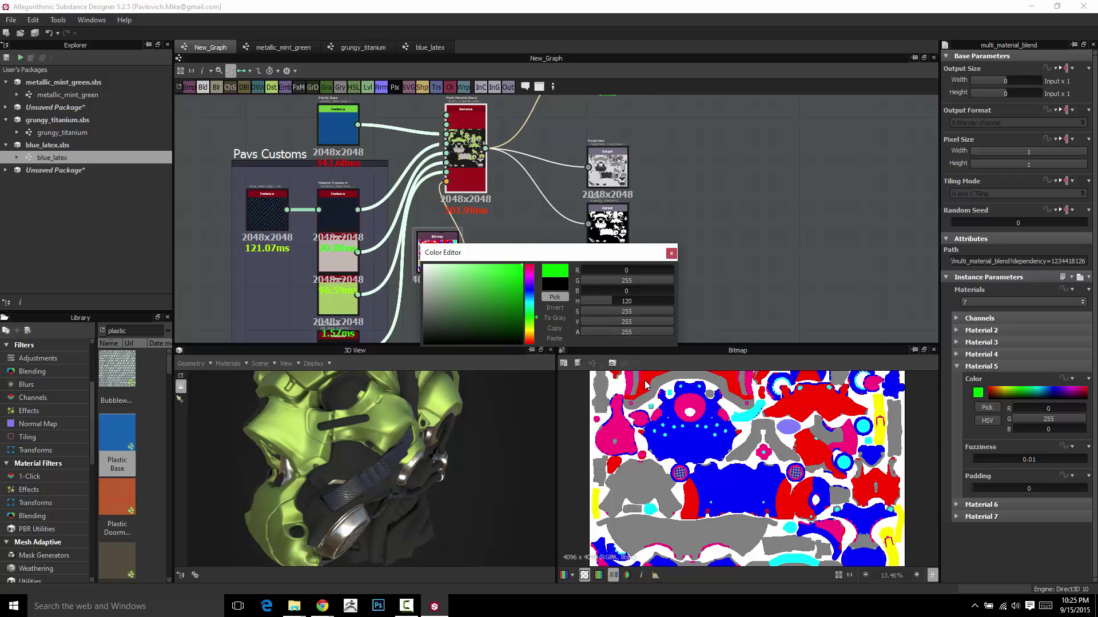
pyautogui.click(788, 427)
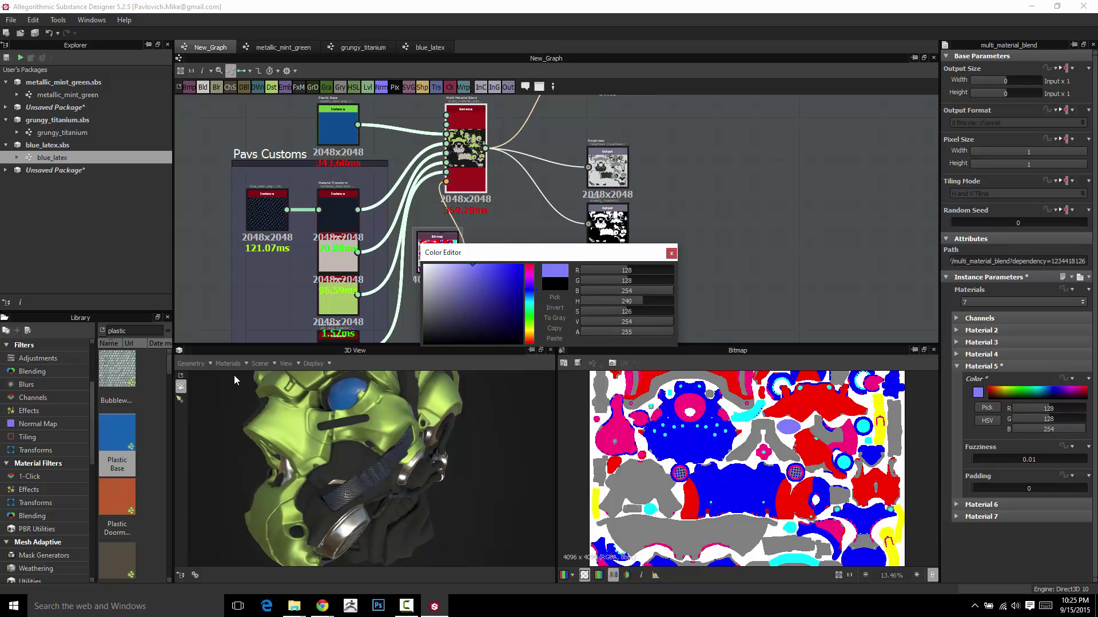
pyautogui.click(671, 254)
# - Set the Plastic Base's Plastic Color to a yellow-green of R 208, G 226, B 2
pyautogui.click(338, 121)
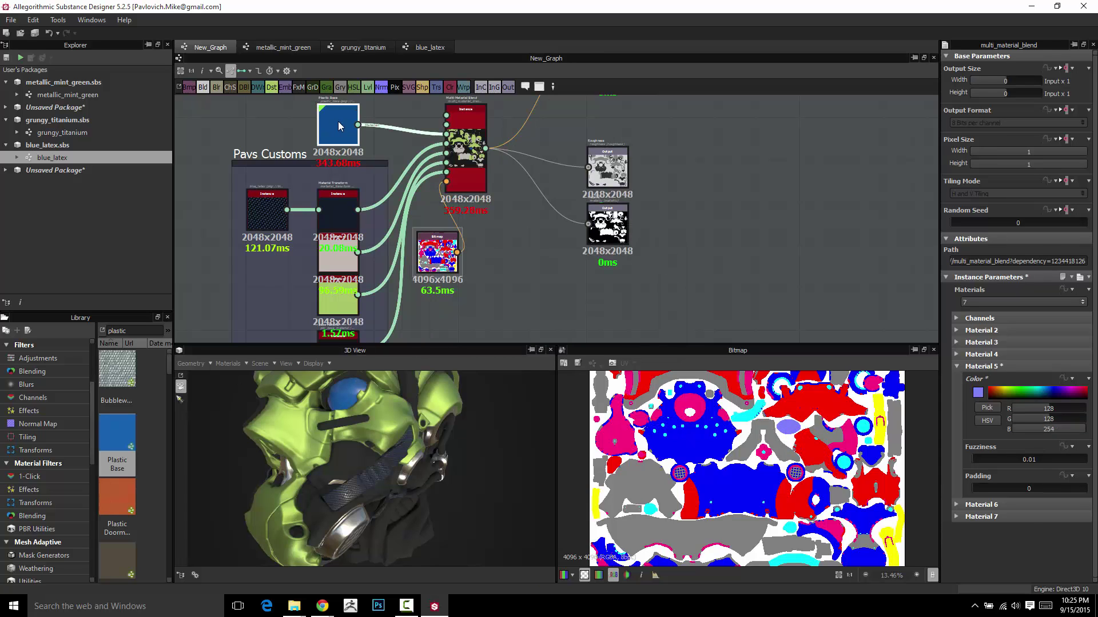
pyautogui.scroll(-3, 1048, 338)
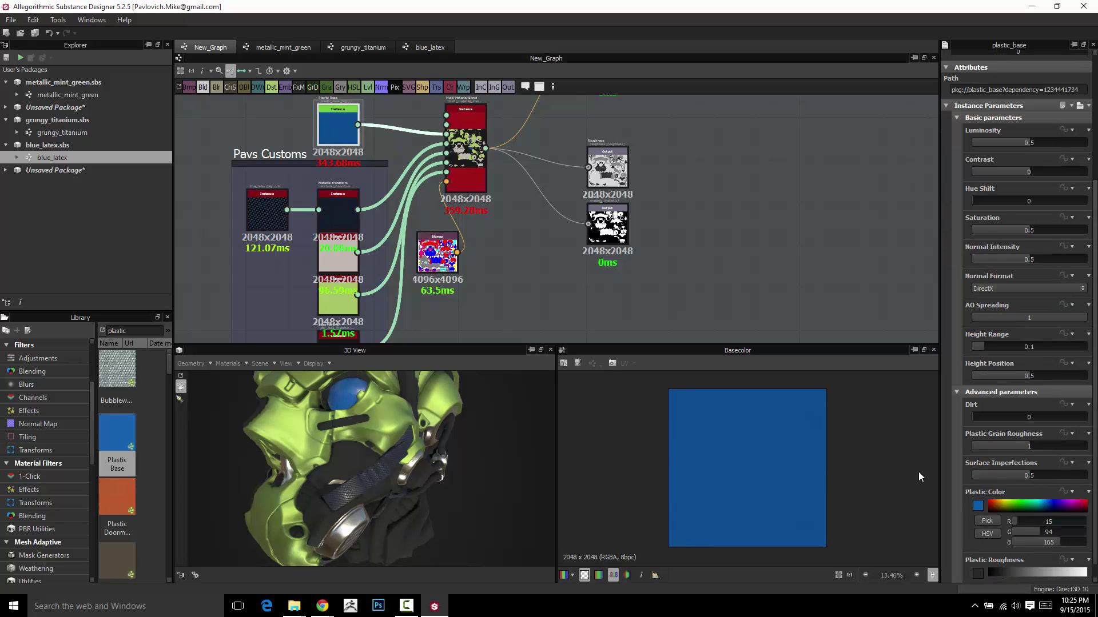
pyautogui.scroll(-1, 1076, 522)
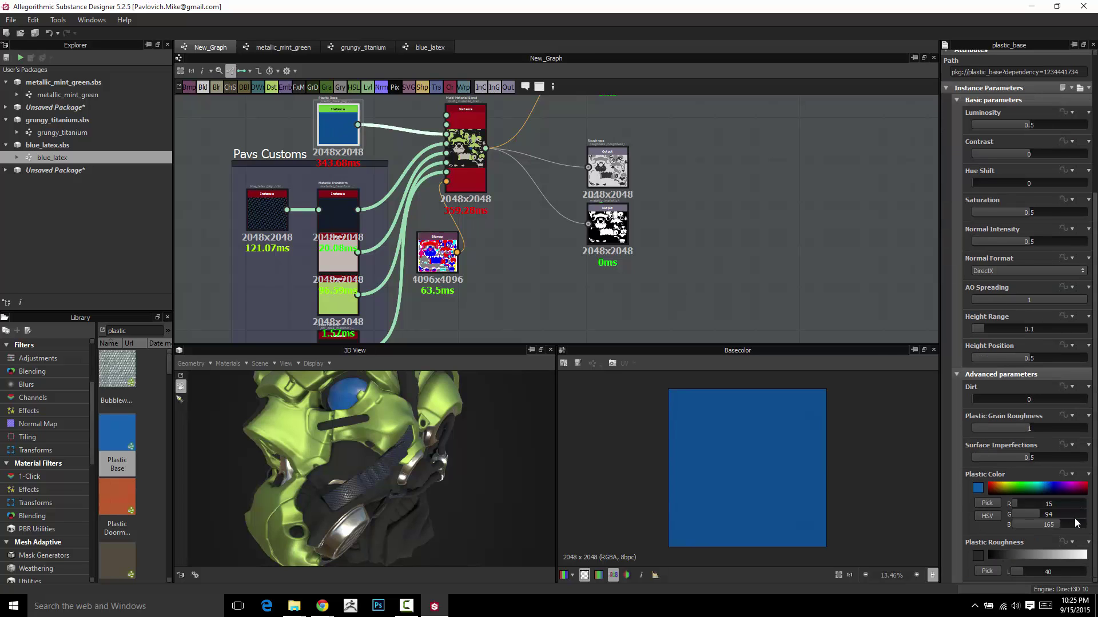
pyautogui.click(979, 489)
pyautogui.click(530, 319)
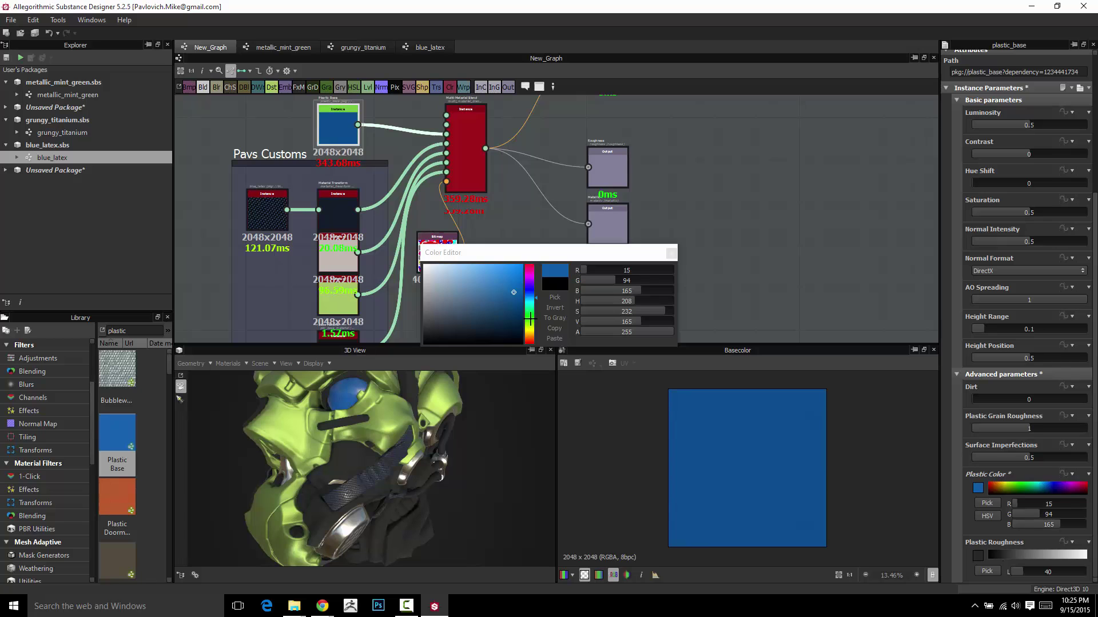
pyautogui.moveTo(516, 274); pyautogui.dragTo(521, 272)
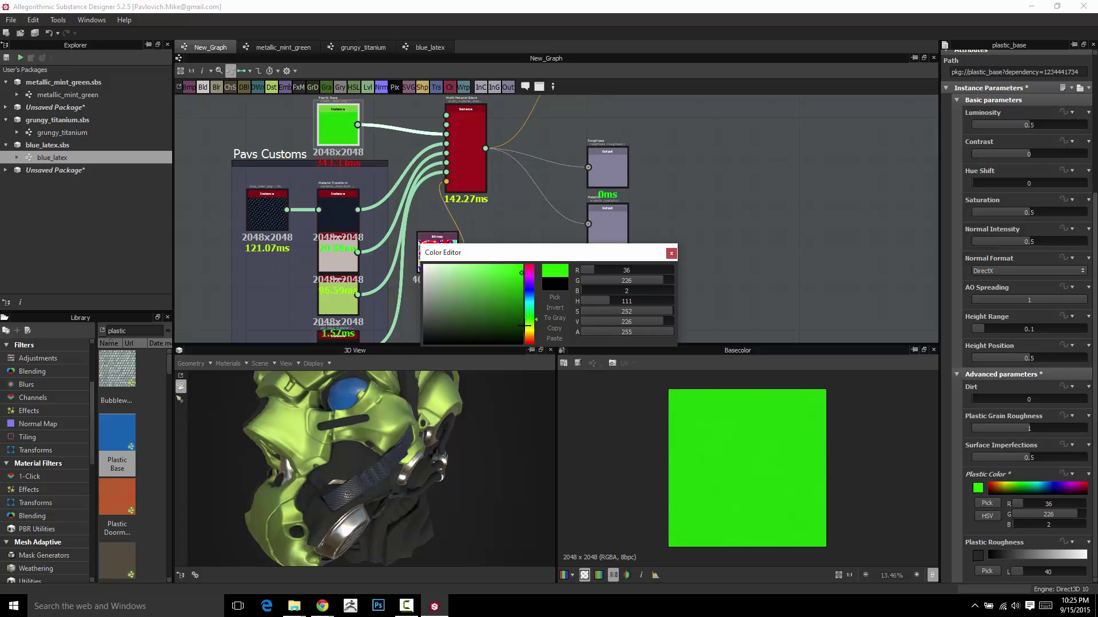
pyautogui.click(529, 330)
pyautogui.moveTo(358, 427); pyautogui.dragTo(588, 375)
pyautogui.click(670, 254)
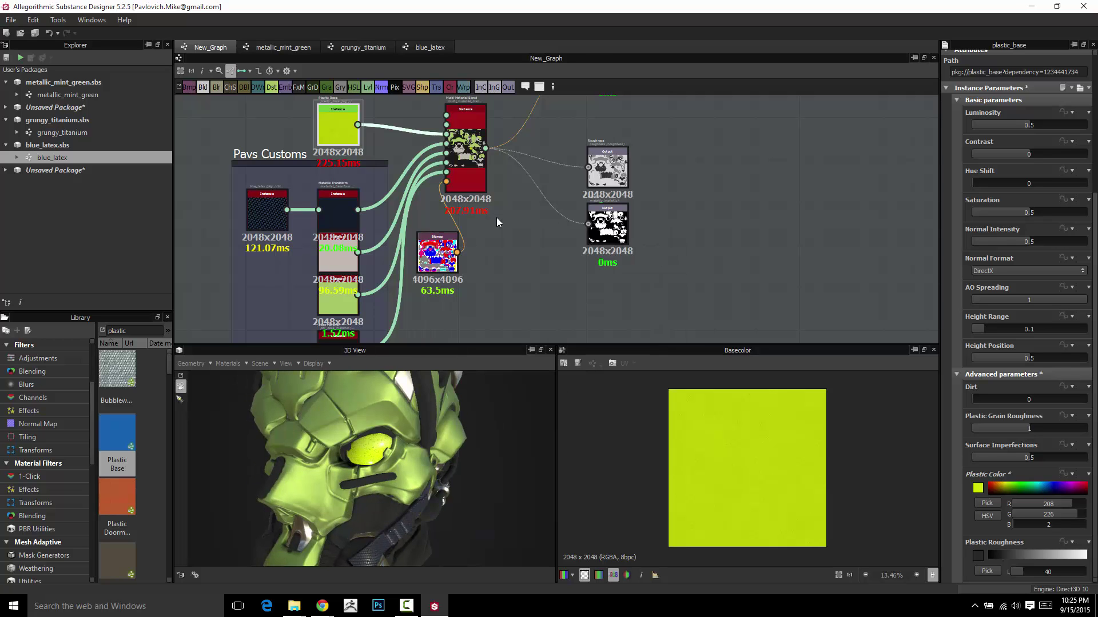
# - Inspect the helmet's eye up close and set the blend's Material 5 Fuzziness to 0.15
pyautogui.scroll(2, 522, 247)
pyautogui.scroll(3, 368, 462)
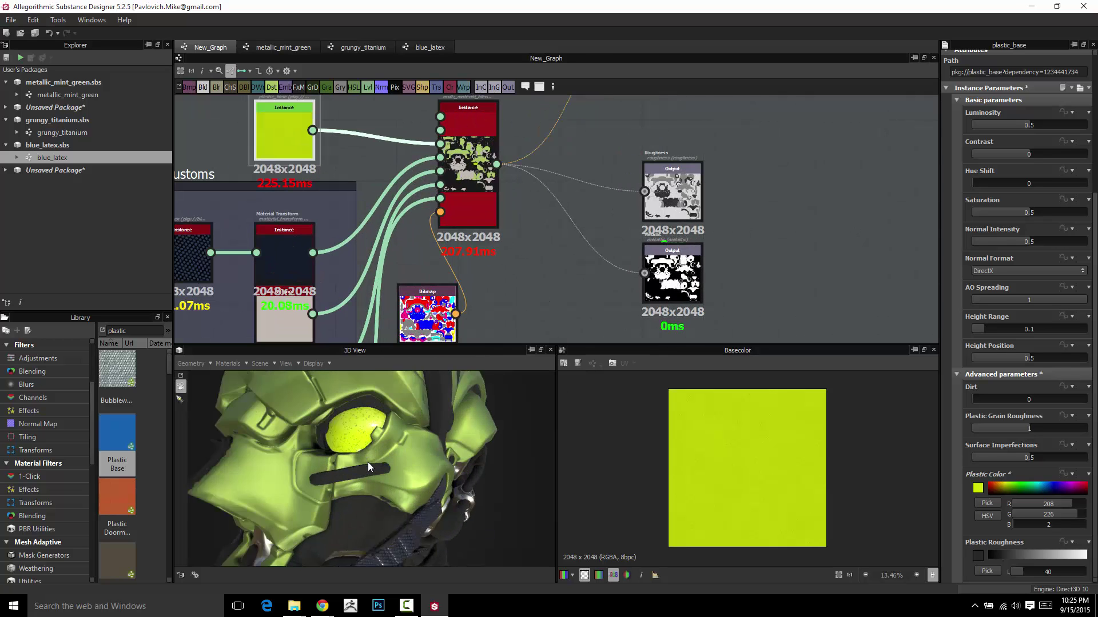
pyautogui.moveTo(368, 462); pyautogui.dragTo(368, 422)
pyautogui.doubleClick(479, 208)
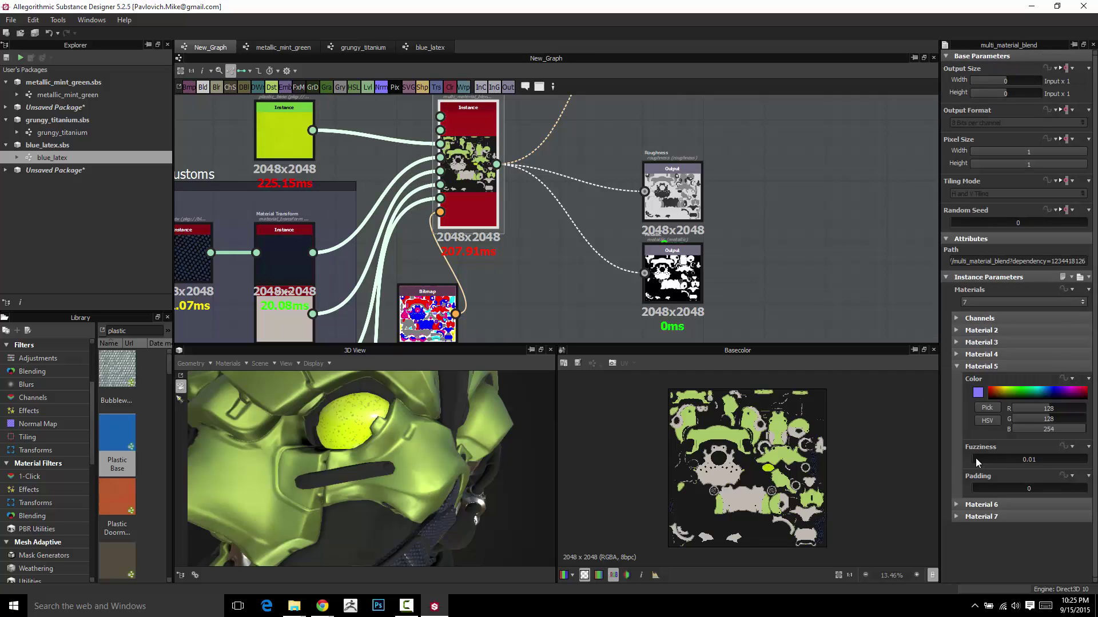
pyautogui.click(976, 458)
pyautogui.click(979, 458)
pyautogui.click(986, 459)
pyautogui.click(997, 461)
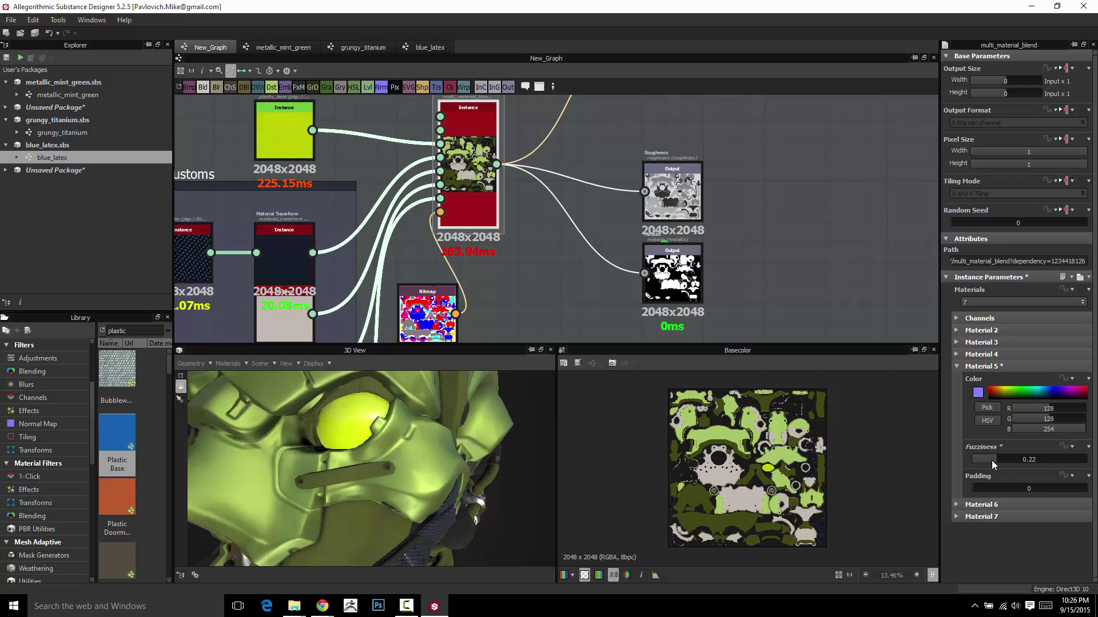
pyautogui.click(991, 460)
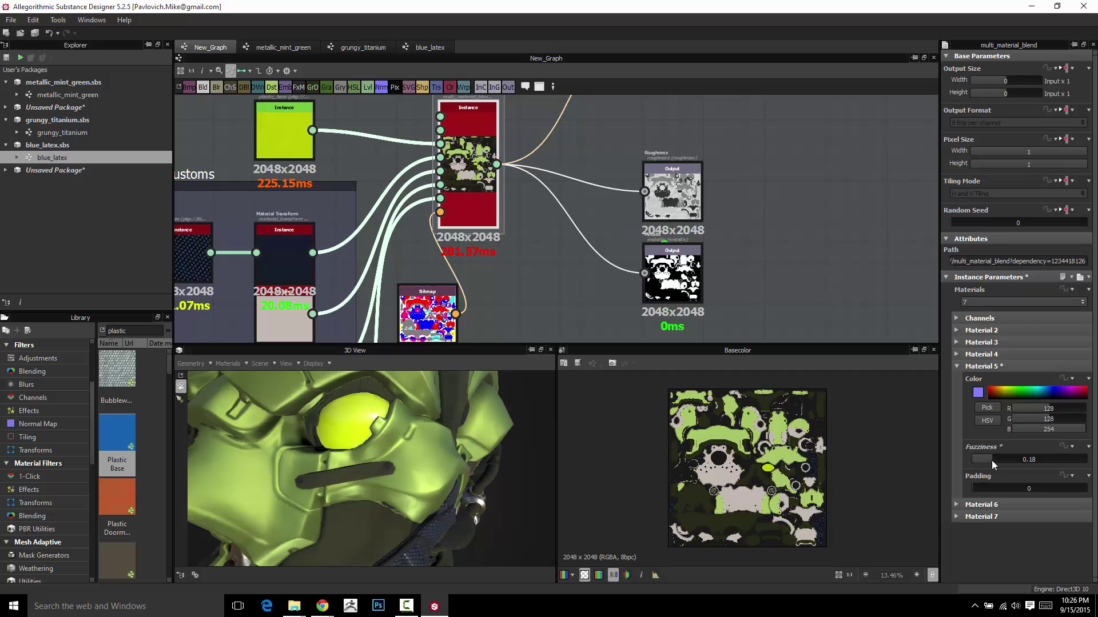
pyautogui.click(988, 460)
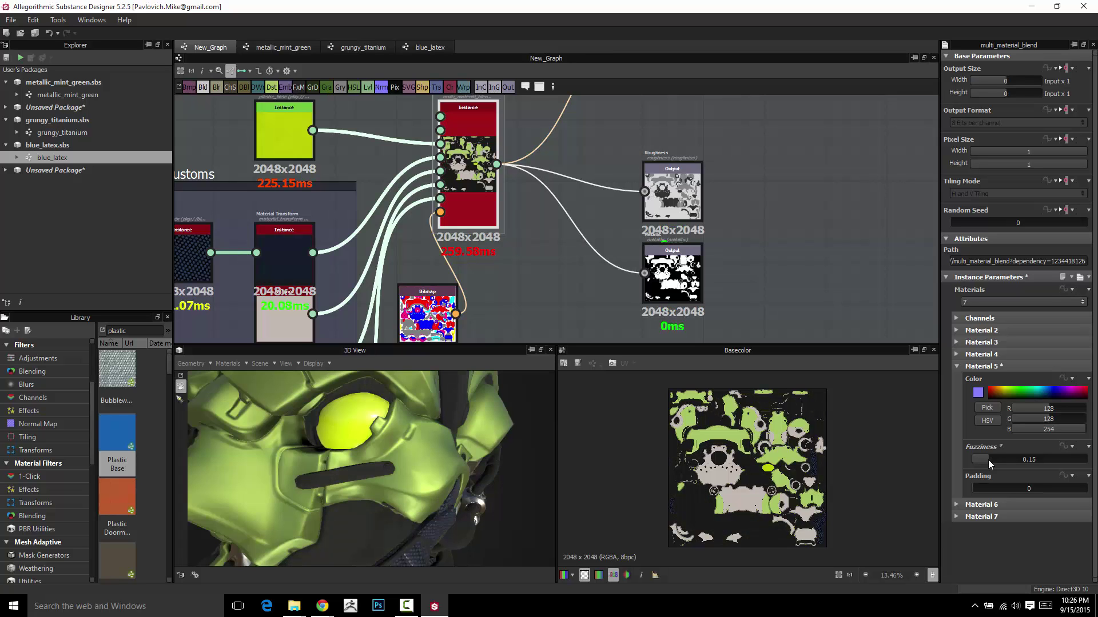
# - Find Metal 006 in the library, add it above Plastic Base and connect it to the blend's Material 6 input
pyautogui.moveTo(478, 454); pyautogui.dragTo(441, 383)
pyautogui.moveTo(458, 173); pyautogui.dragTo(593, 244, button='middle')
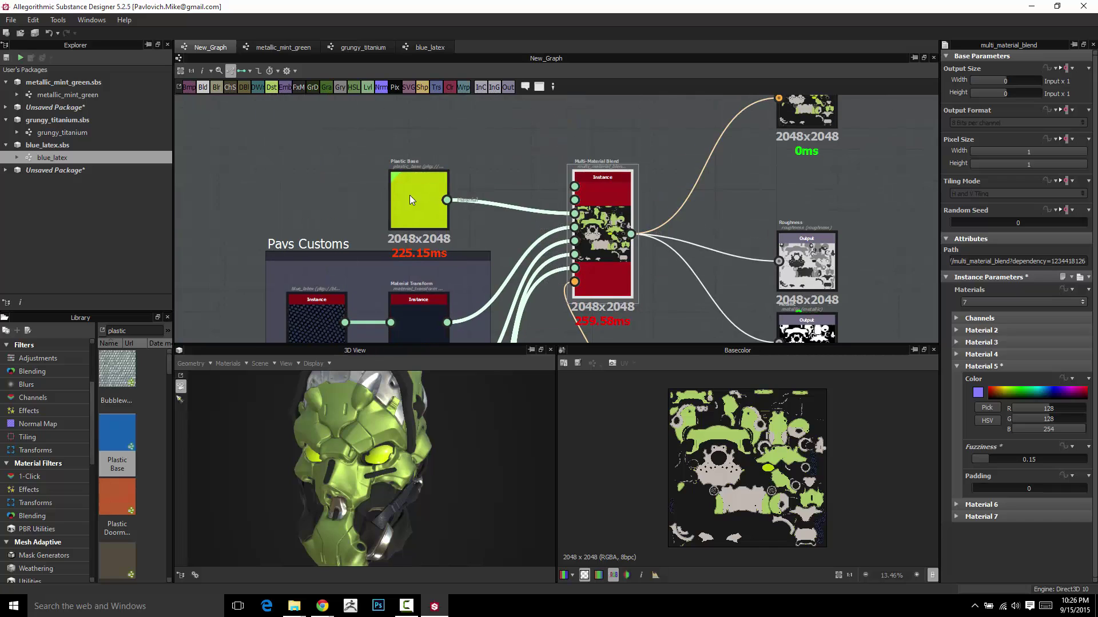
pyautogui.doubleClick(146, 329)
pyautogui.write('metal')
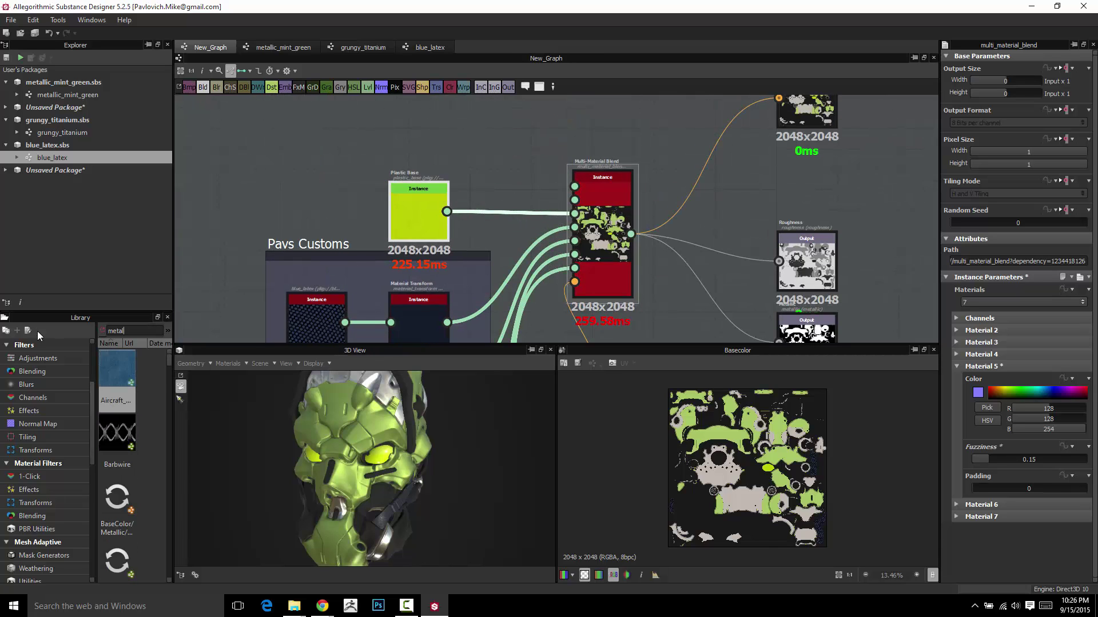
pyautogui.moveTo(174, 424); pyautogui.dragTo(210, 425)
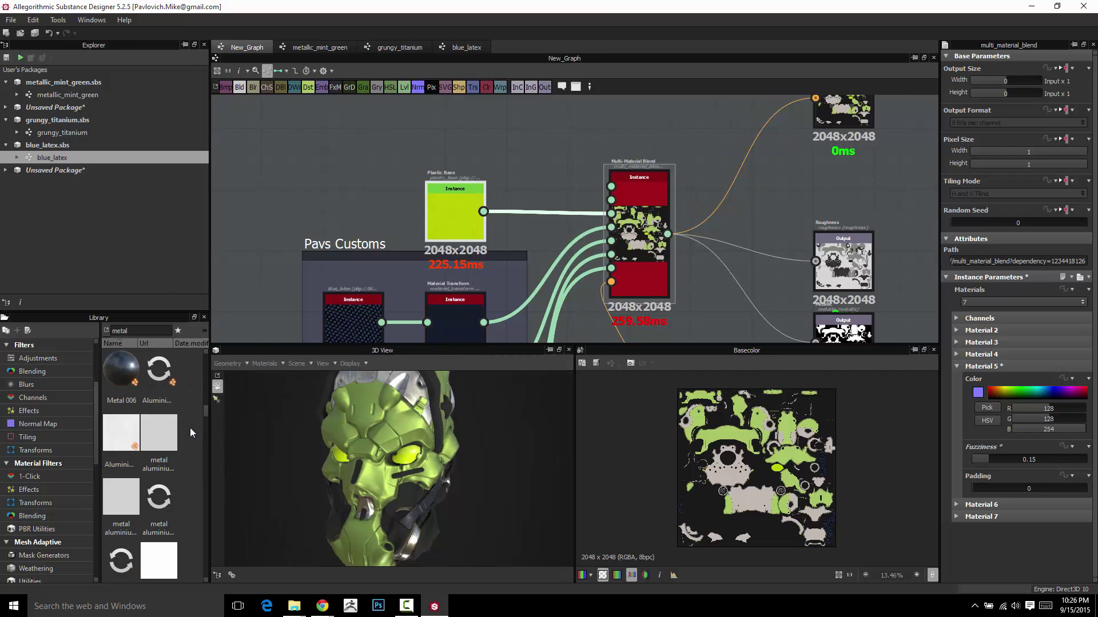
pyautogui.moveTo(121, 371); pyautogui.dragTo(639, 220)
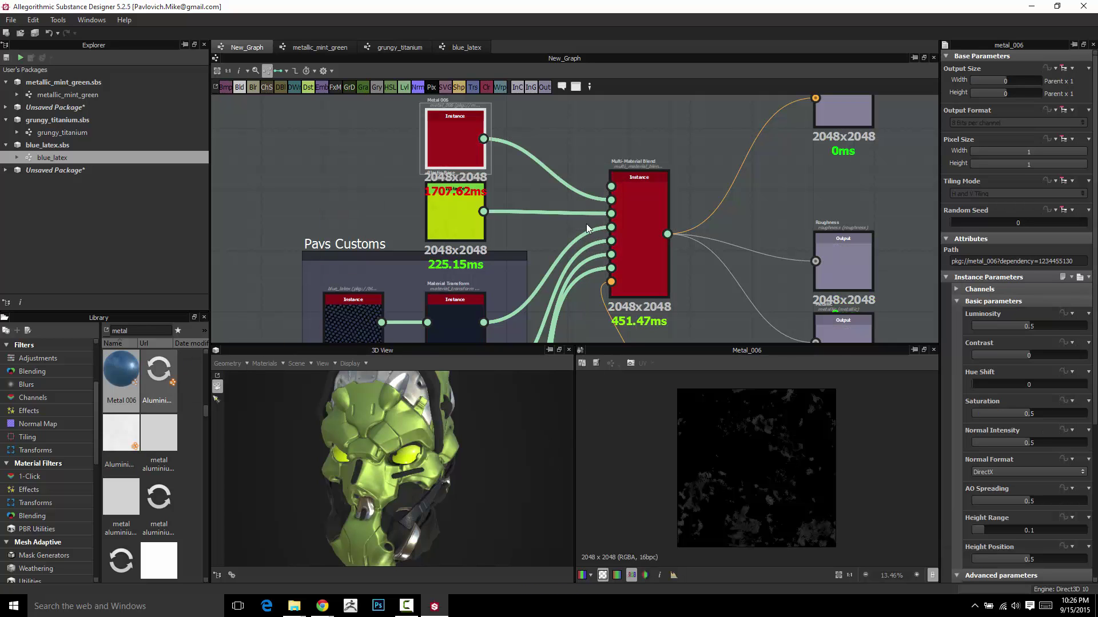
# - Display the color ID bitmap and sample its cyan (0, 254, 254) as the Multi-Material Blend's Material 5 color
pyautogui.scroll(-3, 557, 289)
pyautogui.doubleClick(558, 286)
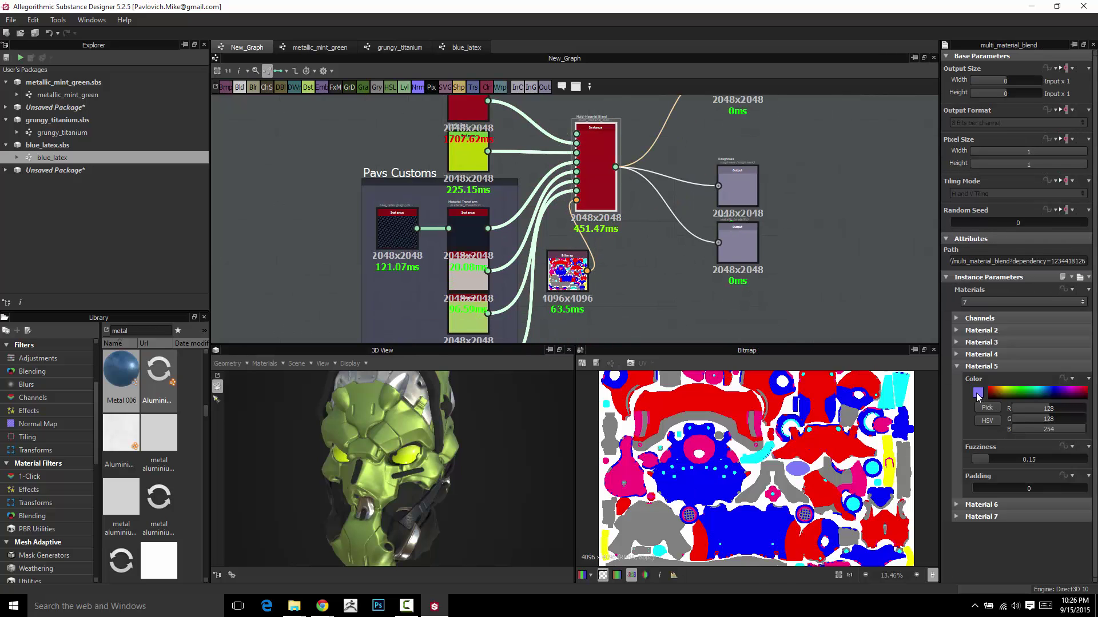
pyautogui.click(977, 395)
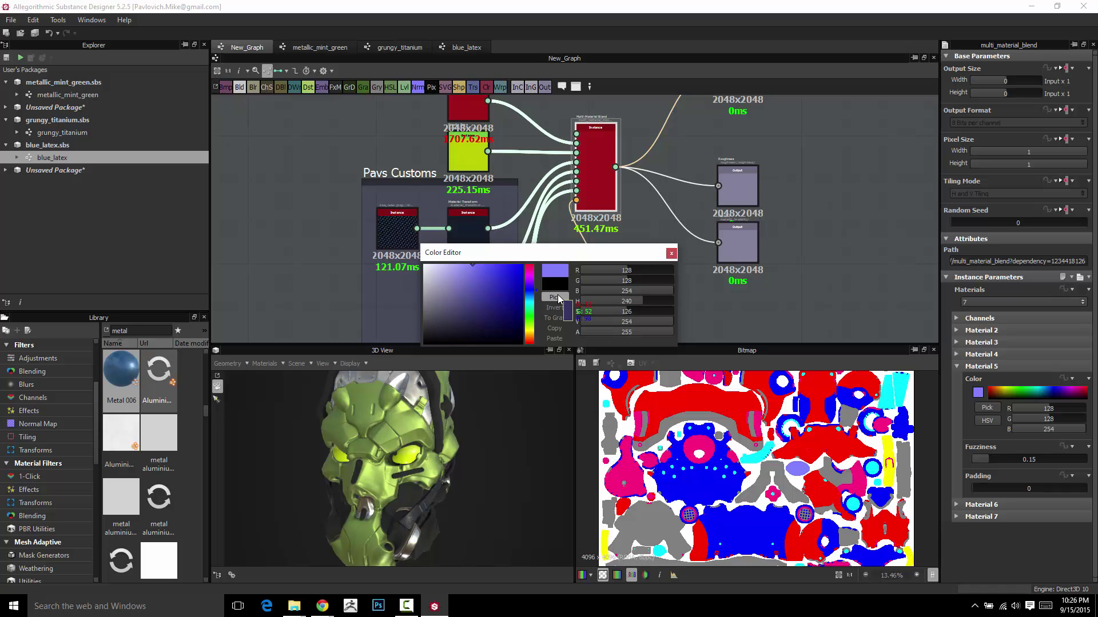
pyautogui.click(559, 296)
pyautogui.click(755, 457)
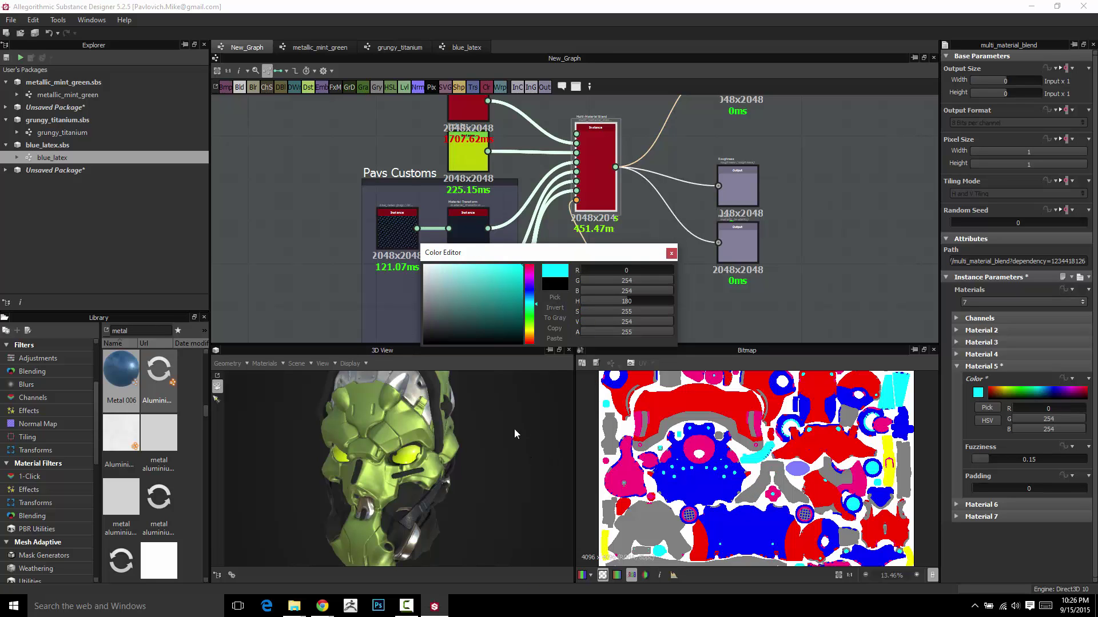
pyautogui.click(486, 433)
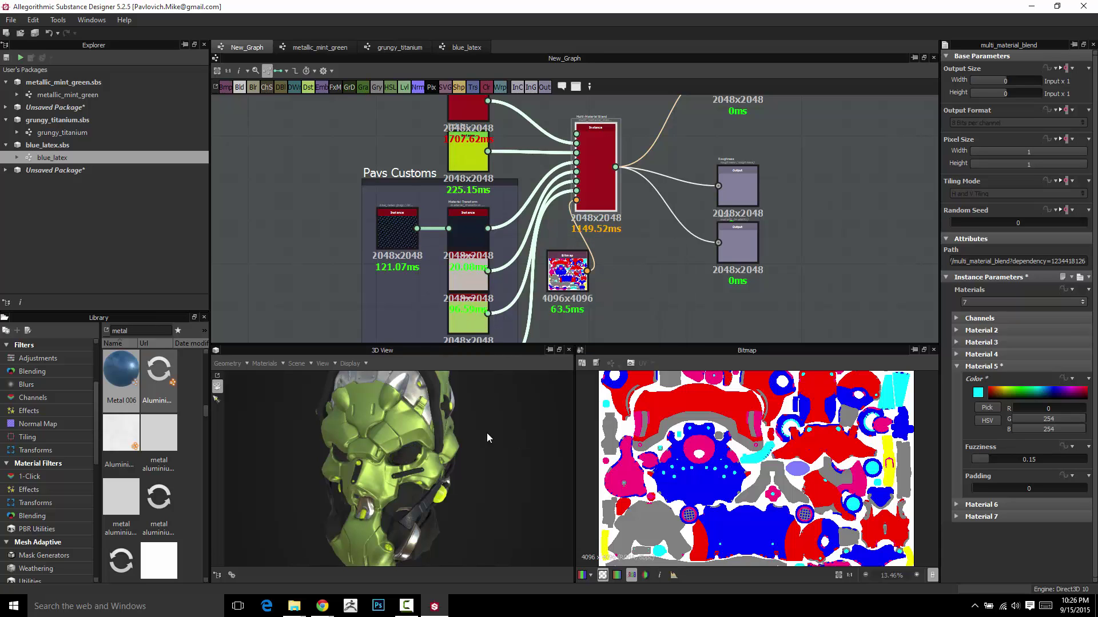
pyautogui.moveTo(502, 453); pyautogui.dragTo(474, 446)
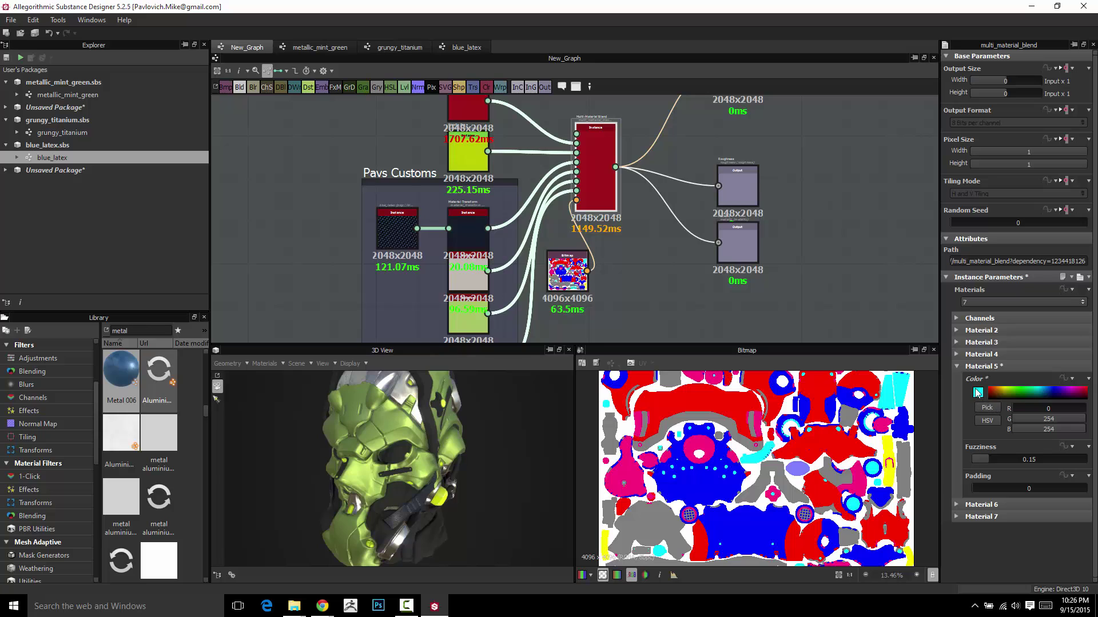
# - Resample the light purple (128, 128, 254) of the color ID bitmap as the blend's Material 5 color
pyautogui.click(978, 392)
pyautogui.click(554, 297)
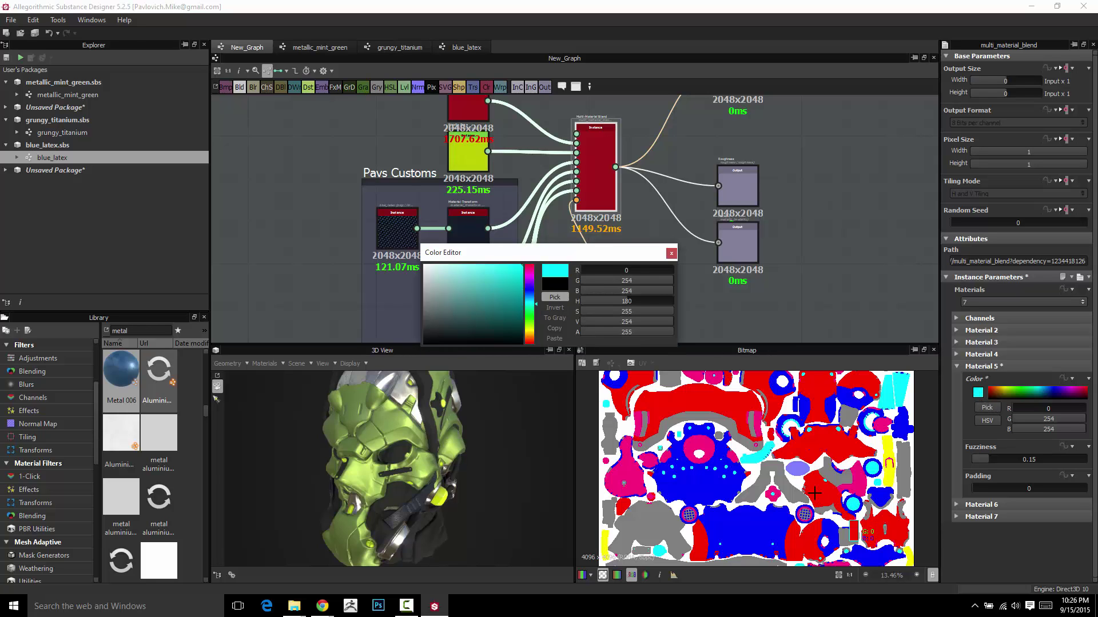
pyautogui.click(797, 468)
pyautogui.click(671, 253)
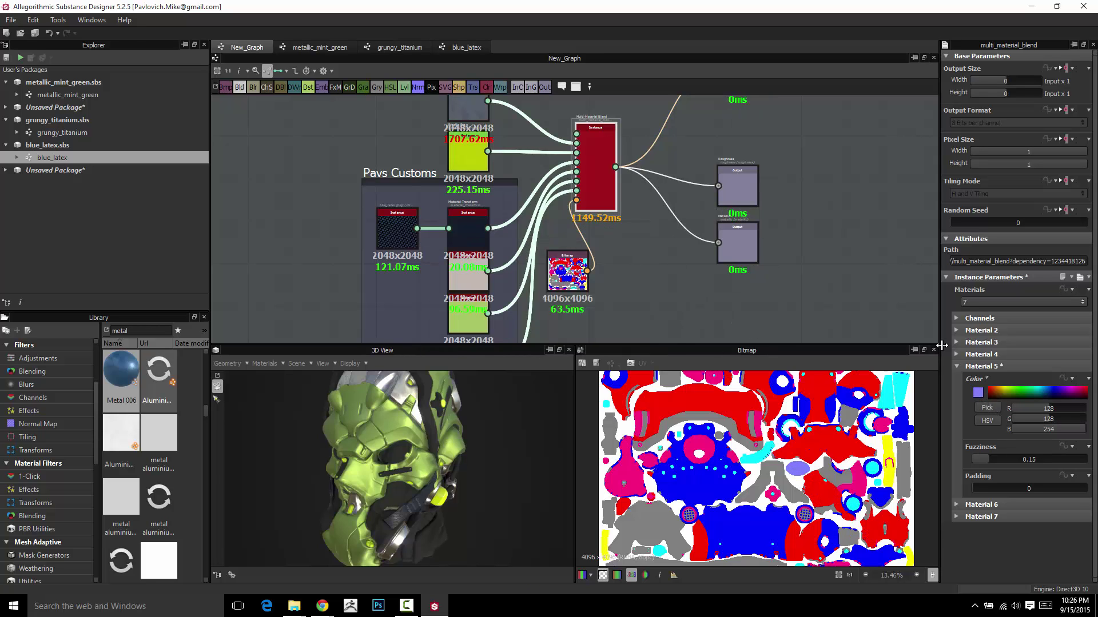
# - Sample the cyan (0, 254, 254) of the color ID bitmap as the blend's Material 6 color and check the helmet
pyautogui.click(958, 366)
pyautogui.click(957, 378)
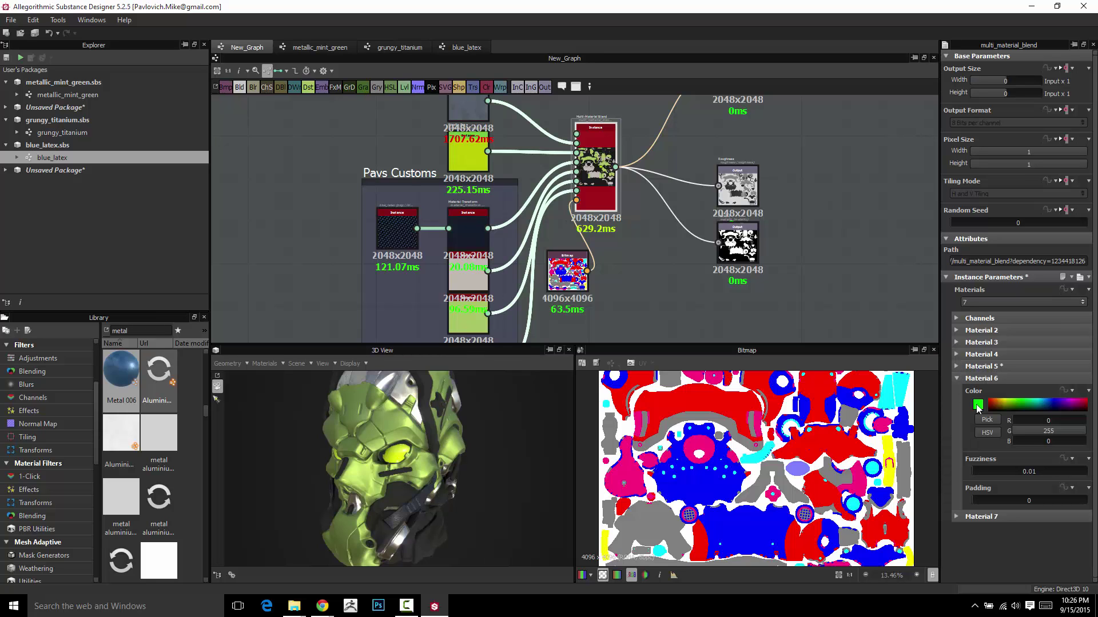
pyautogui.click(977, 405)
pyautogui.click(555, 297)
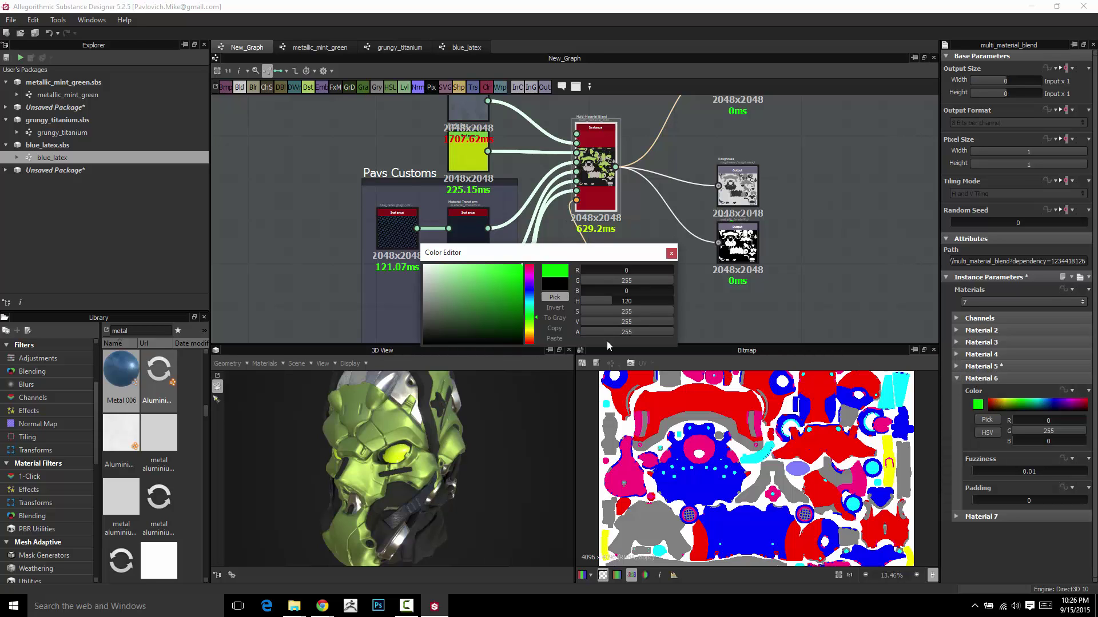
pyautogui.click(759, 457)
pyautogui.click(671, 253)
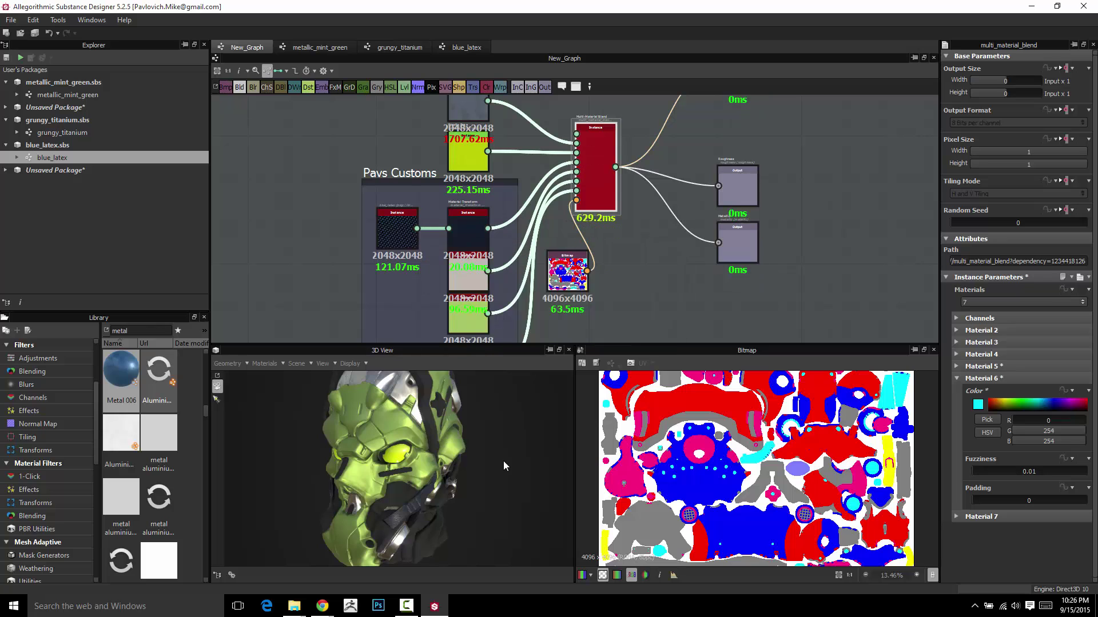
pyautogui.moveTo(410, 424); pyautogui.dragTo(431, 411)
pyautogui.scroll(-3, 389, 198)
pyautogui.scroll(3, 498, 224)
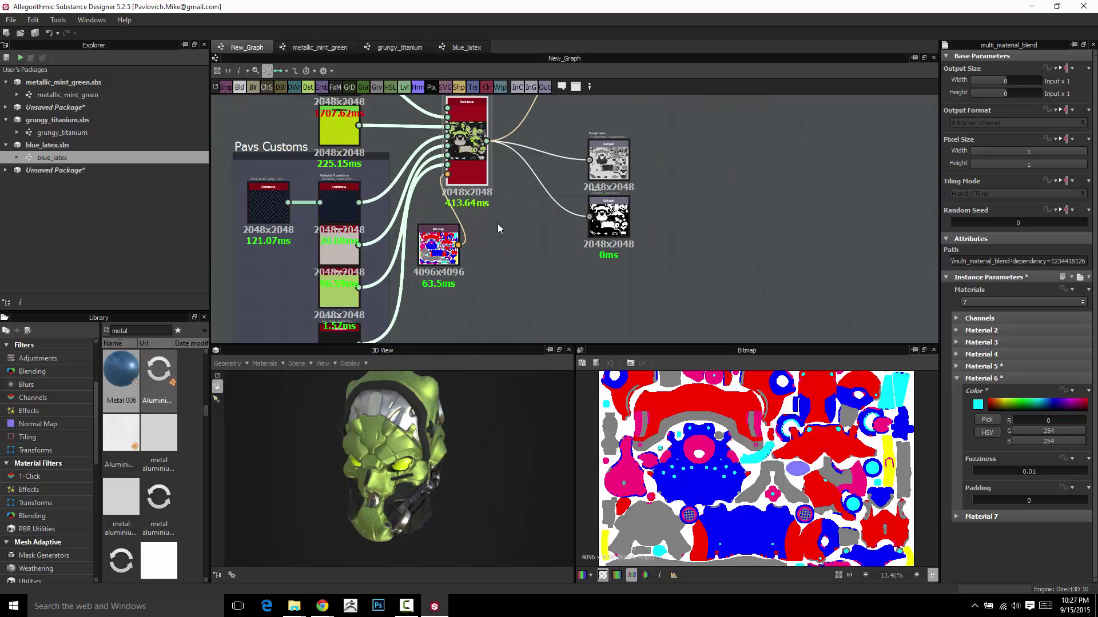
# - Move all the material nodes away from the blend and add a frame around Metal 006 and Plastic Base
pyautogui.scroll(-3, 497, 225)
pyautogui.moveTo(518, 251); pyautogui.dragTo(591, 245, button='middle')
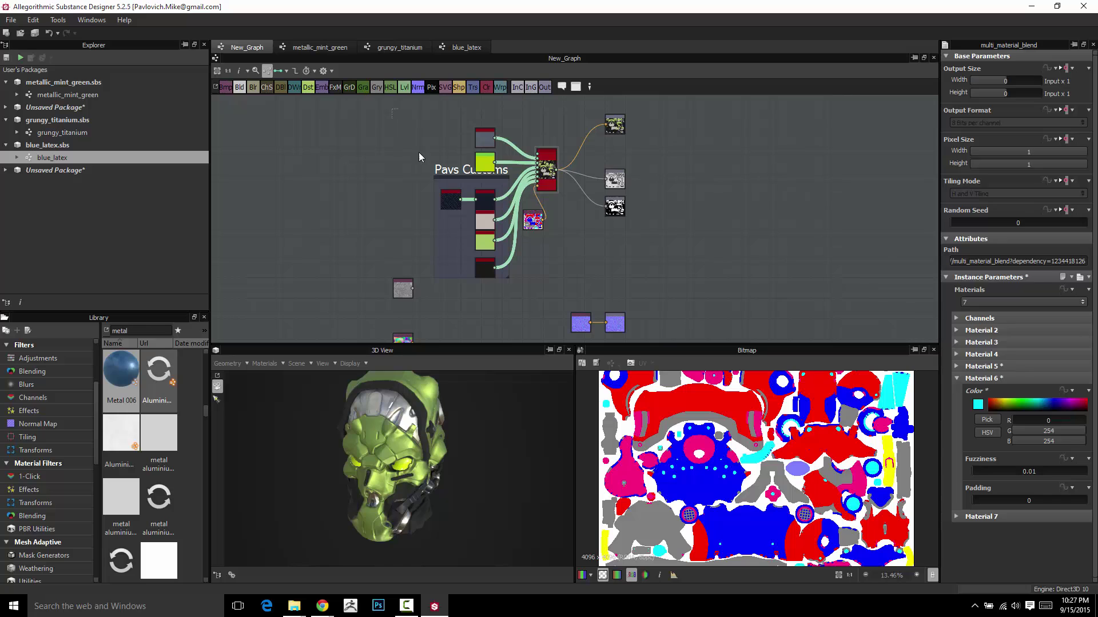
pyautogui.click(457, 170)
pyautogui.moveTo(490, 166); pyautogui.dragTo(350, 135)
pyautogui.press('space')
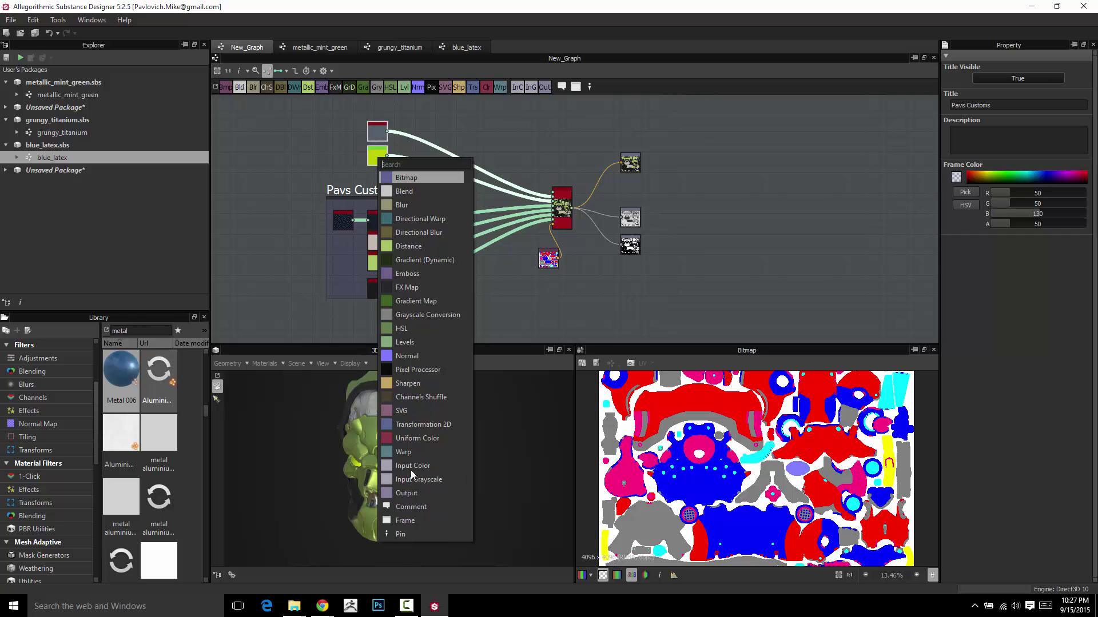
pyautogui.click(405, 520)
pyautogui.click(377, 107)
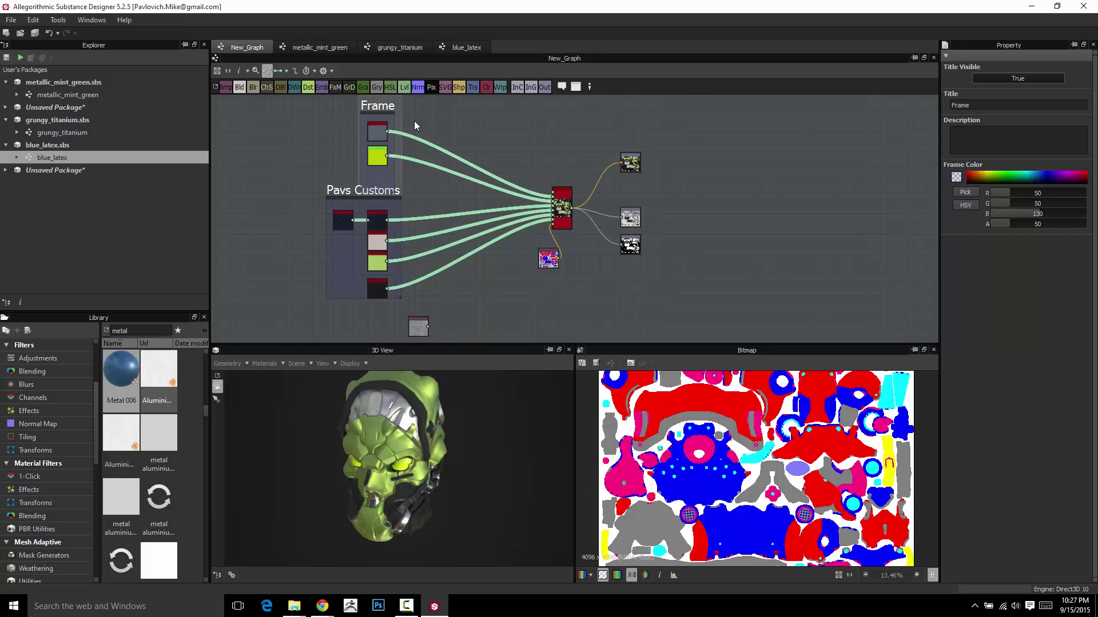
# - Title the new frame "Not Pavs Customs" and shift it slightly with its nodes
pyautogui.doubleClick(982, 105)
pyautogui.write('Not Pavs Customs')
pyautogui.press('Return')
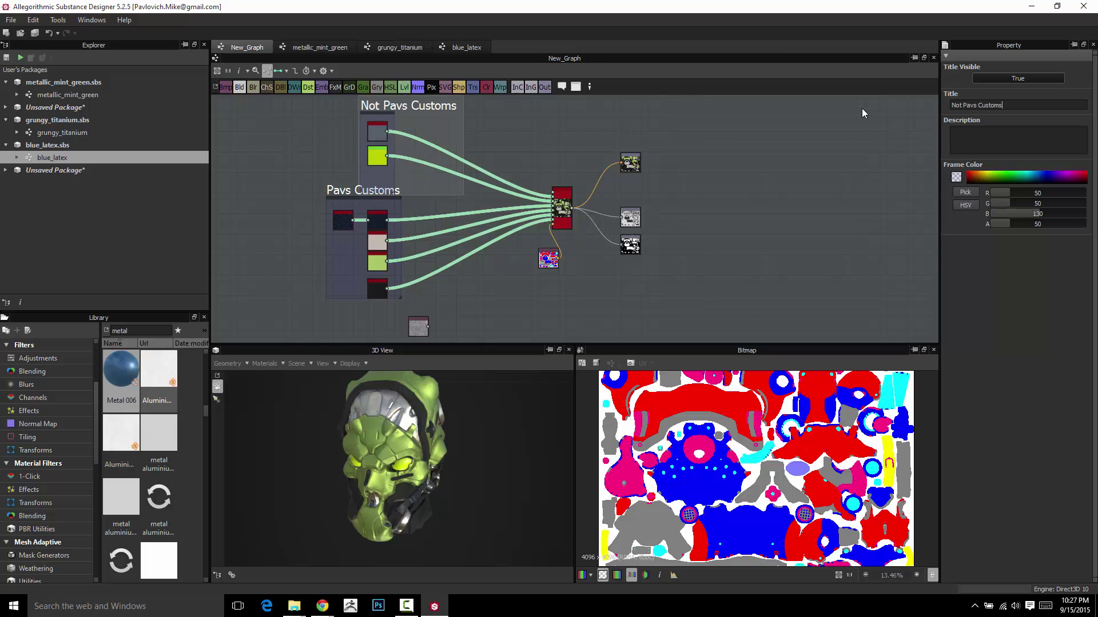
pyautogui.moveTo(375, 107)
pyautogui.mouseDown()
pyautogui.moveTo(364, 108)
pyautogui.moveTo(394, 108)
pyautogui.moveTo(382, 113)
pyautogui.mouseUp()
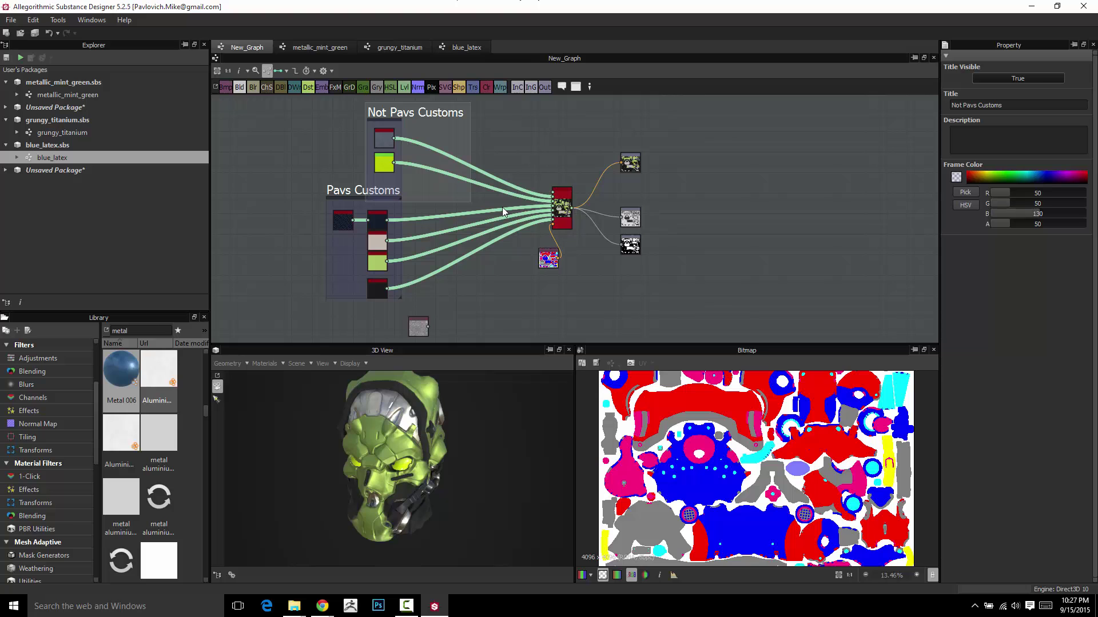
# - Move the Multi-Material Blend and the color ID bitmap close to the material frames and display the blend's base color
pyautogui.moveTo(563, 209); pyautogui.dragTo(467, 209)
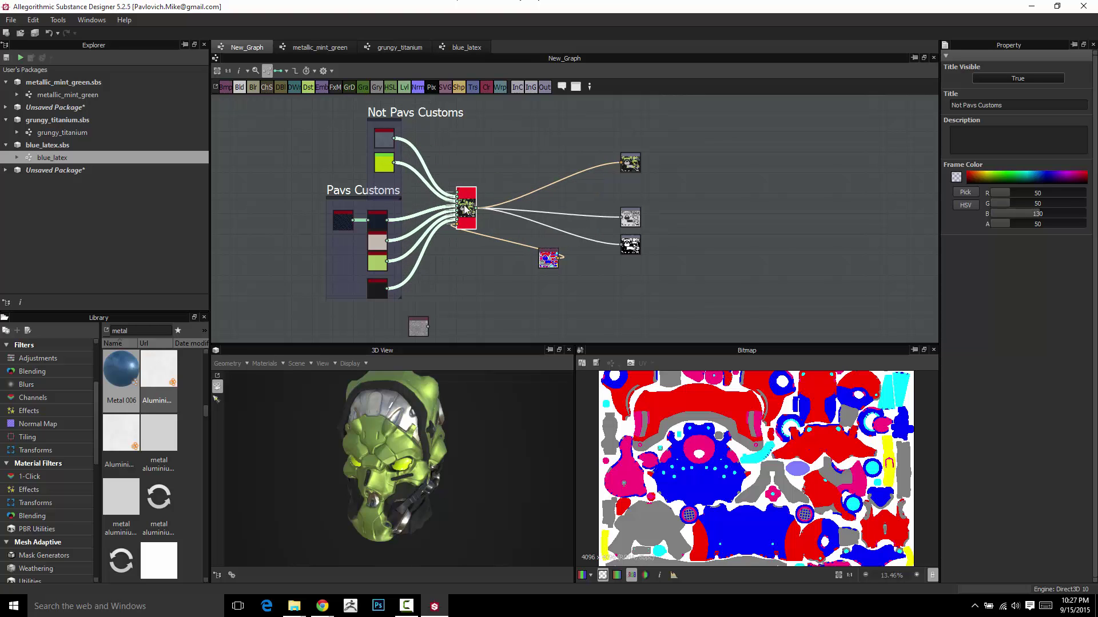
pyautogui.scroll(6, 458, 200)
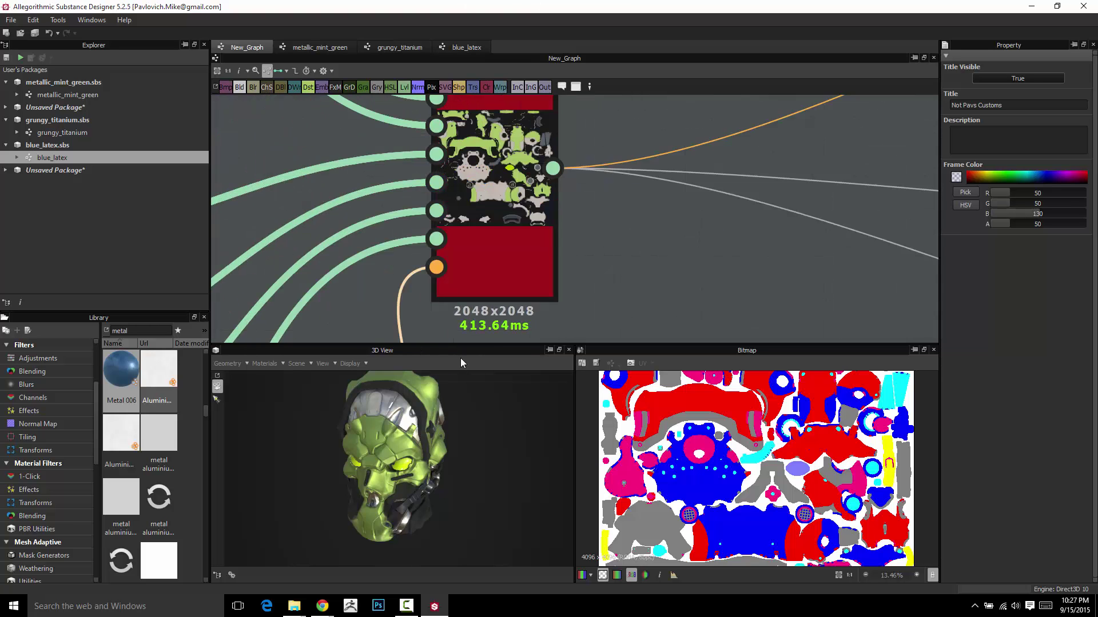
pyautogui.doubleClick(497, 206)
pyautogui.scroll(-6, 497, 206)
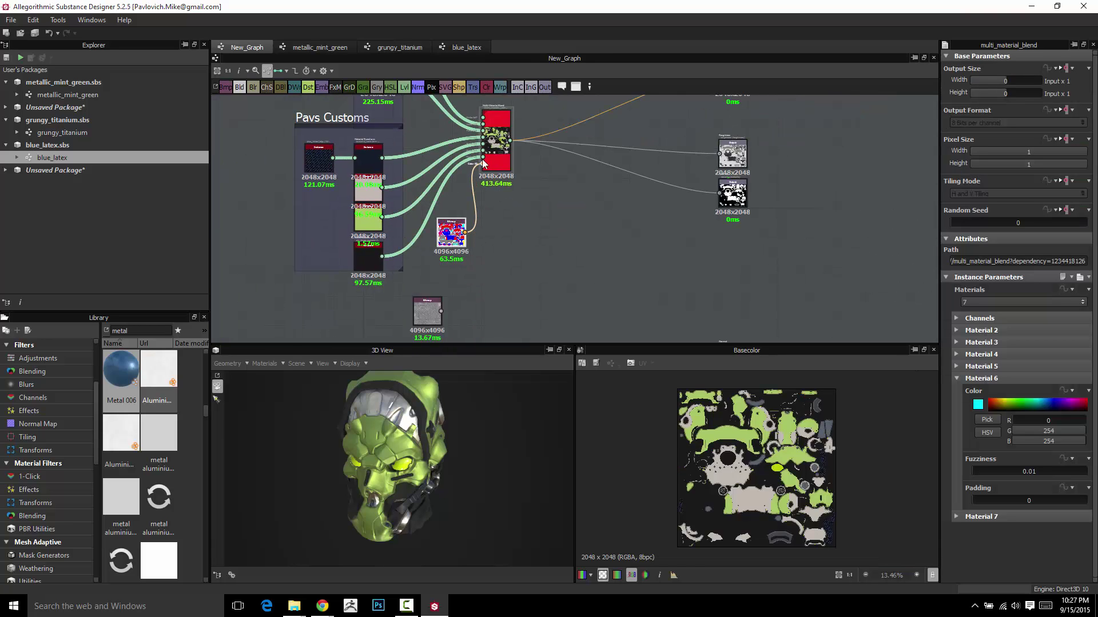
pyautogui.moveTo(733, 85); pyautogui.dragTo(712, 134, button='middle')
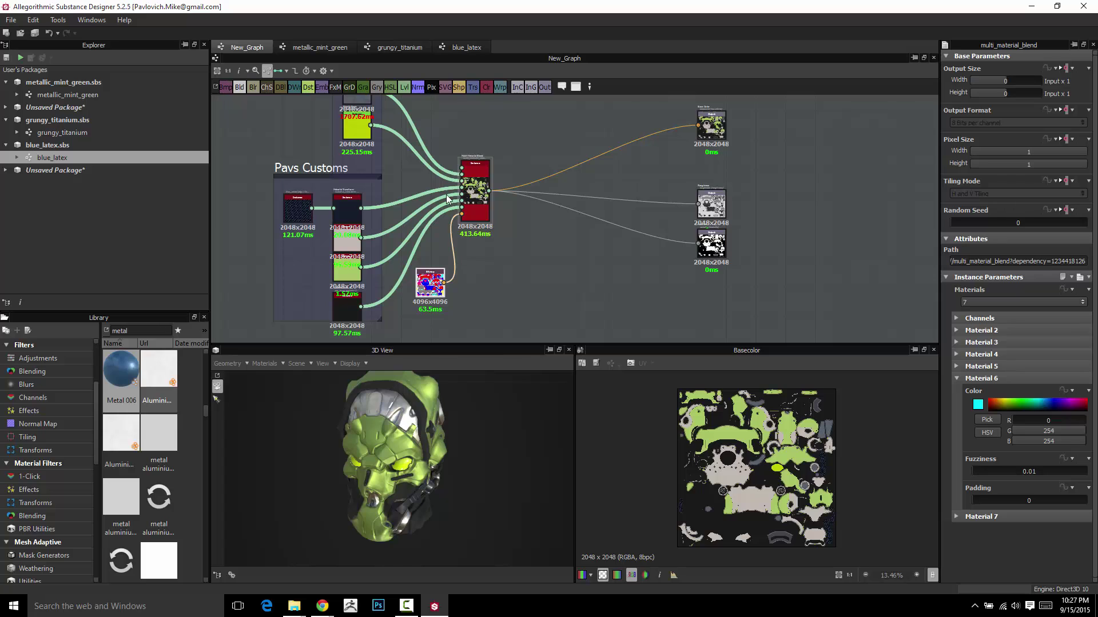
pyautogui.scroll(-3, 712, 134)
pyautogui.moveTo(669, 256); pyautogui.dragTo(652, 224, button='middle')
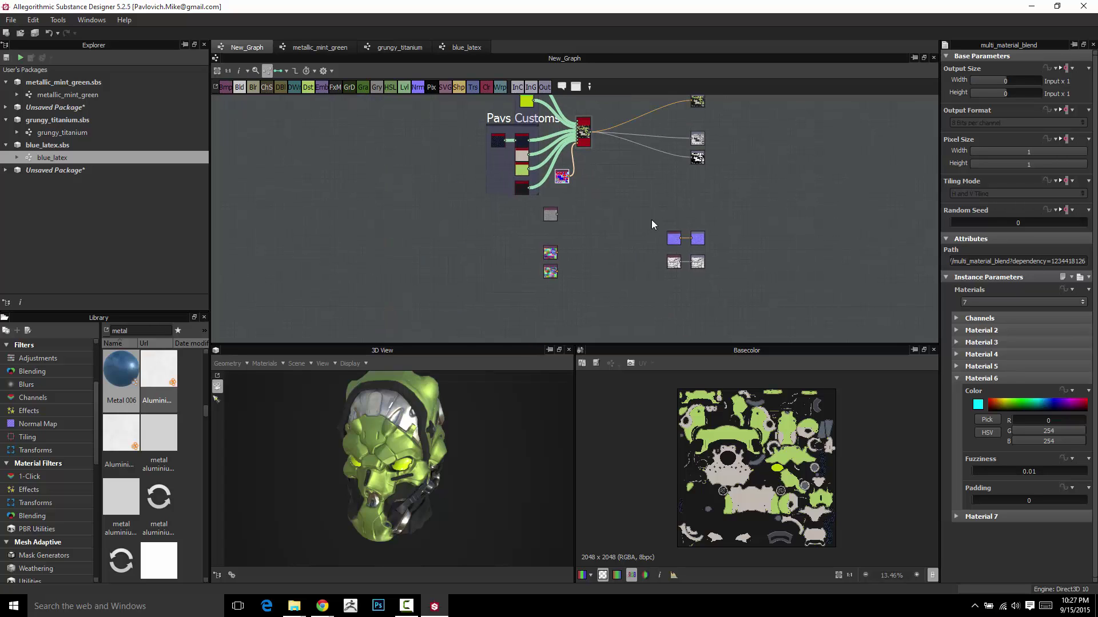
# - Move both material frames, the blend and the color ID bitmap together farther away from the output nodes
pyautogui.scroll(5, 659, 243)
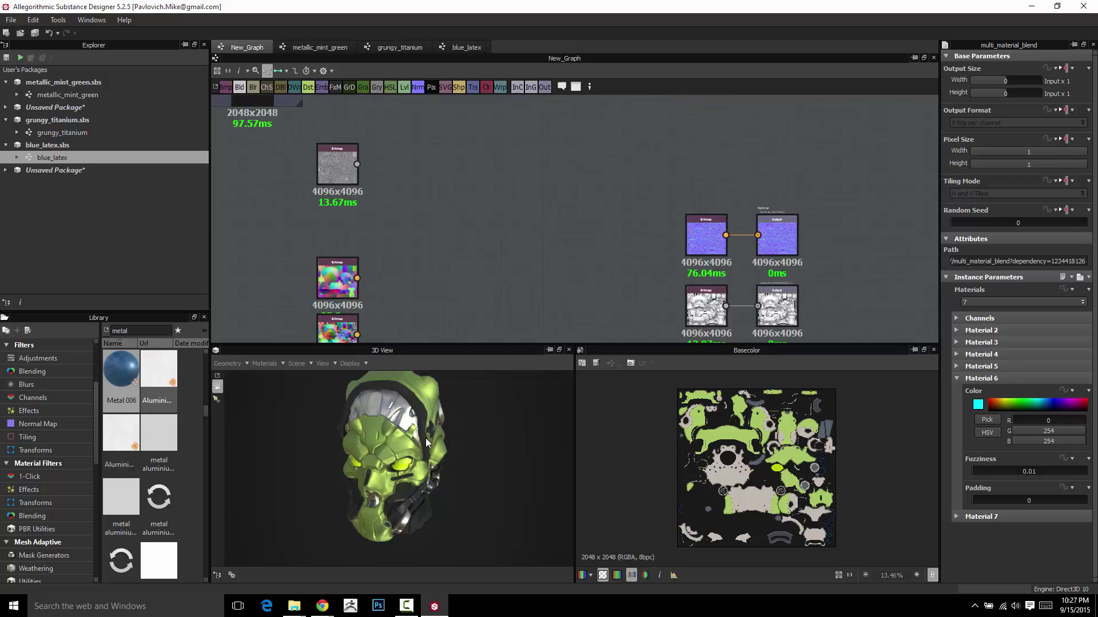
pyautogui.moveTo(426, 439)
pyautogui.mouseDown()
pyautogui.moveTo(296, 430)
pyautogui.moveTo(509, 423)
pyautogui.moveTo(380, 427)
pyautogui.moveTo(458, 432)
pyautogui.moveTo(426, 436)
pyautogui.mouseUp()
pyautogui.scroll(-5, 473, 200)
pyautogui.moveTo(486, 166); pyautogui.dragTo(519, 259, button='middle')
pyautogui.moveTo(357, 118); pyautogui.dragTo(533, 265)
pyautogui.moveTo(480, 184); pyautogui.dragTo(499, 225, button='middle')
pyautogui.moveTo(508, 220); pyautogui.dragTo(364, 213)
pyautogui.moveTo(454, 150); pyautogui.dragTo(536, 138, button='middle')
pyautogui.click(625, 309)
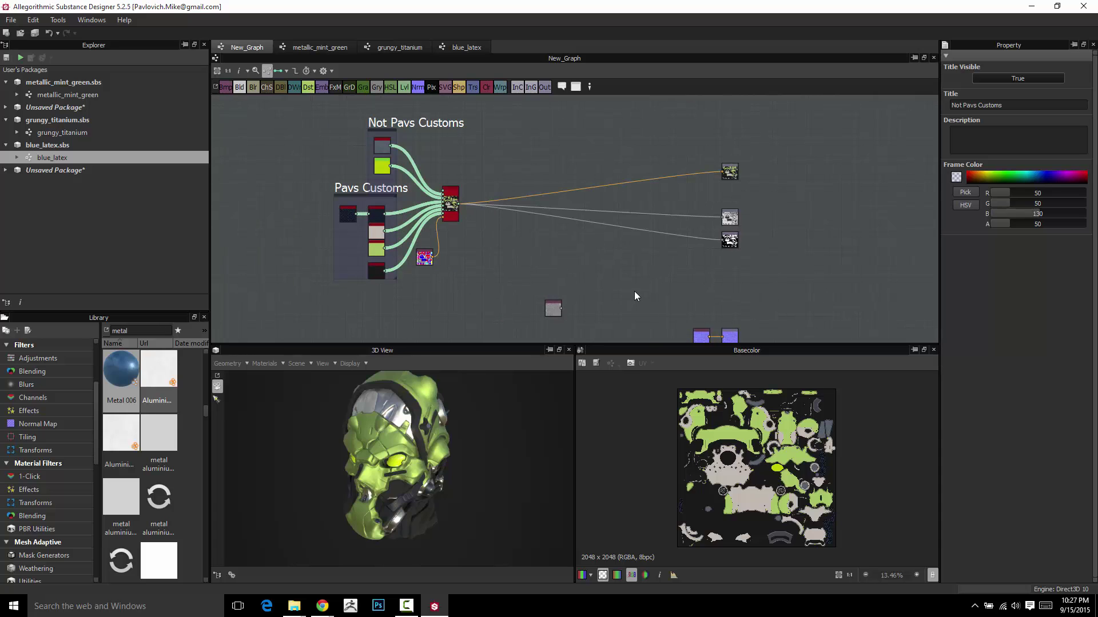